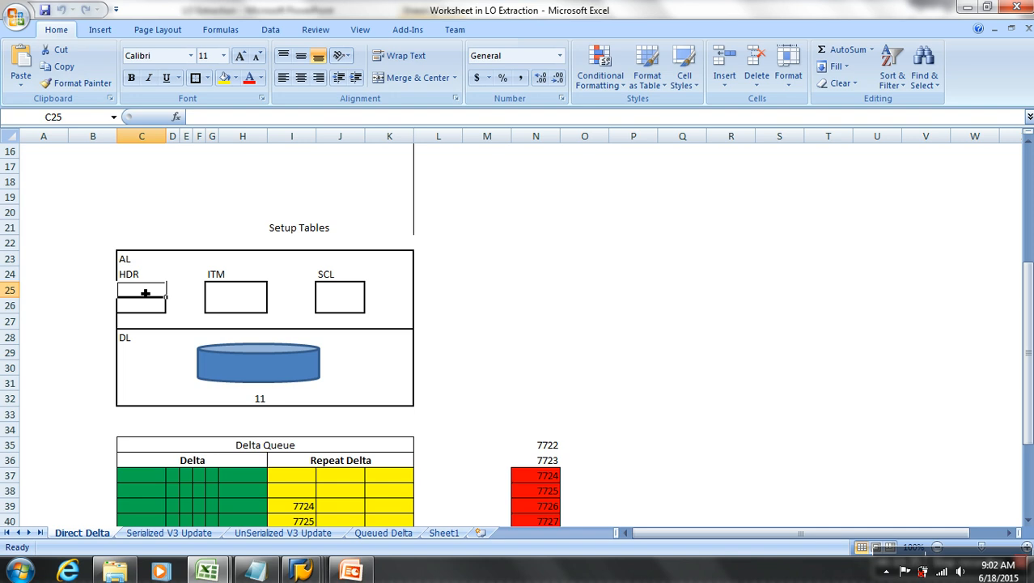
Step: Review the HDR, ITM and SCL setup table boxes and show the UnSerialized V3 Update worksheet
left_click_drag(145, 293, 356, 312)
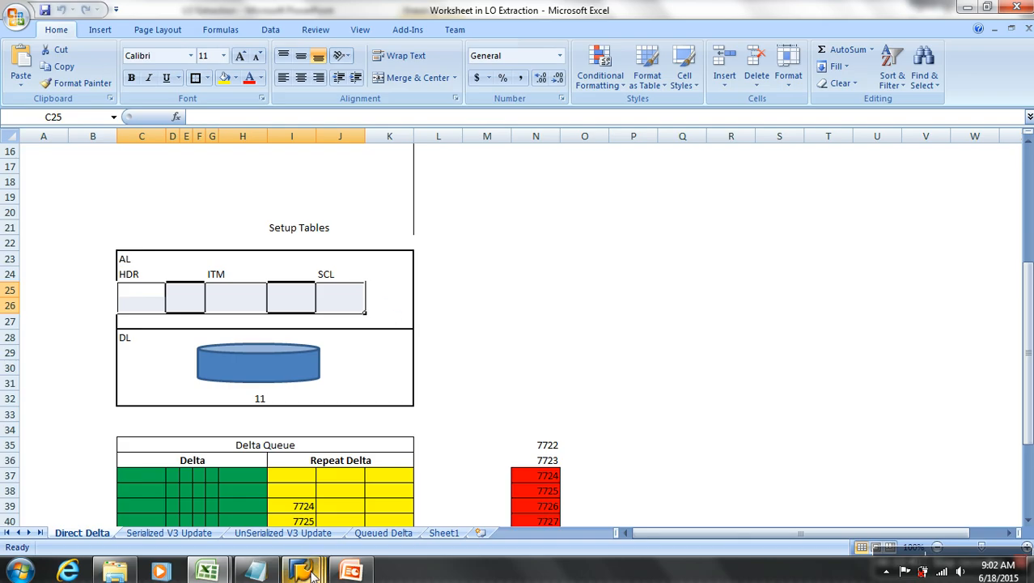
left_click(526, 259)
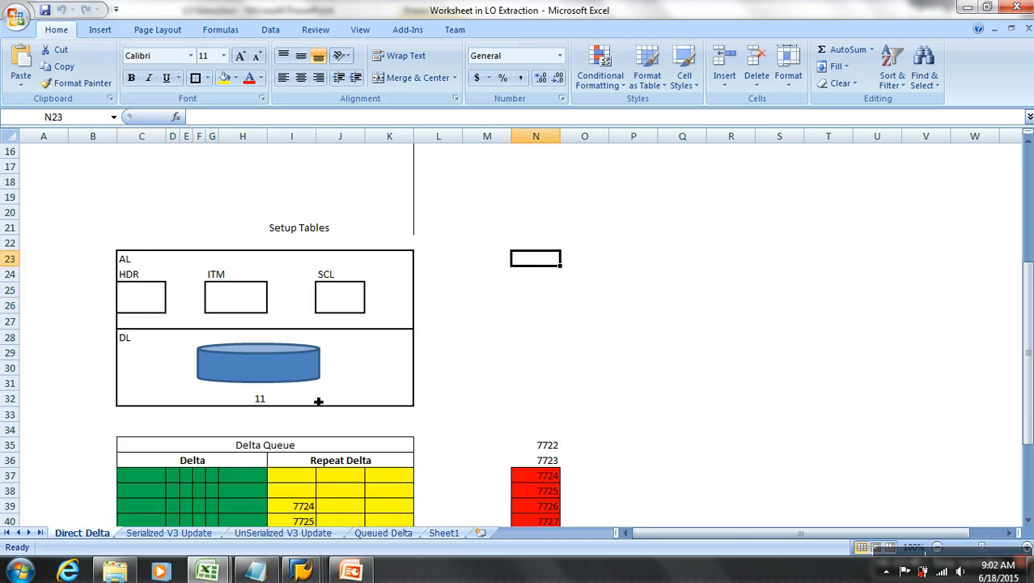
left_click(286, 532)
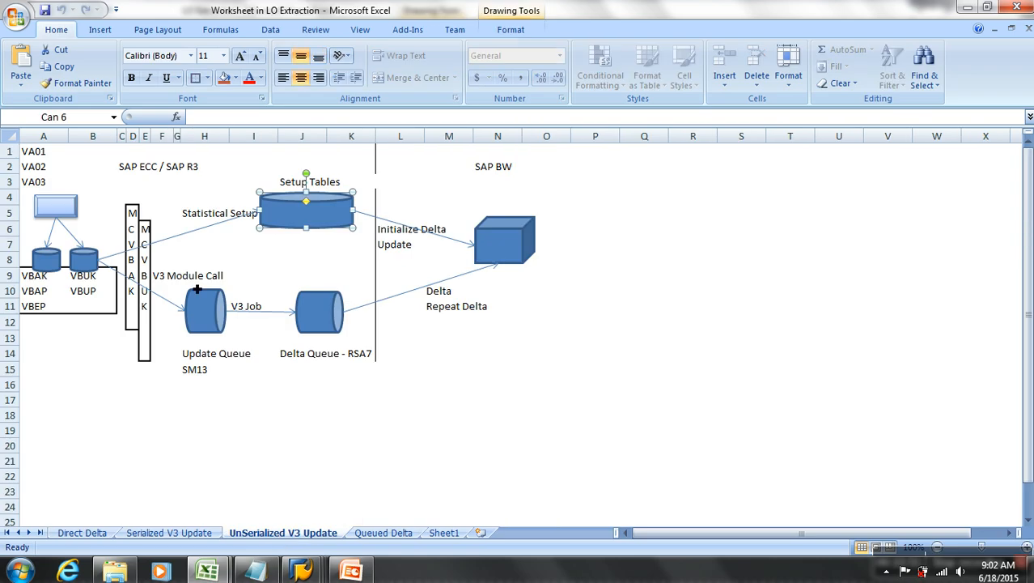
Step: Switch to the SAP LO Data Extraction cockpit and deactivate the update for DataSource 2LIS_11_VAHDR, accepting the proposed customizing request
mouse_move(301, 570)
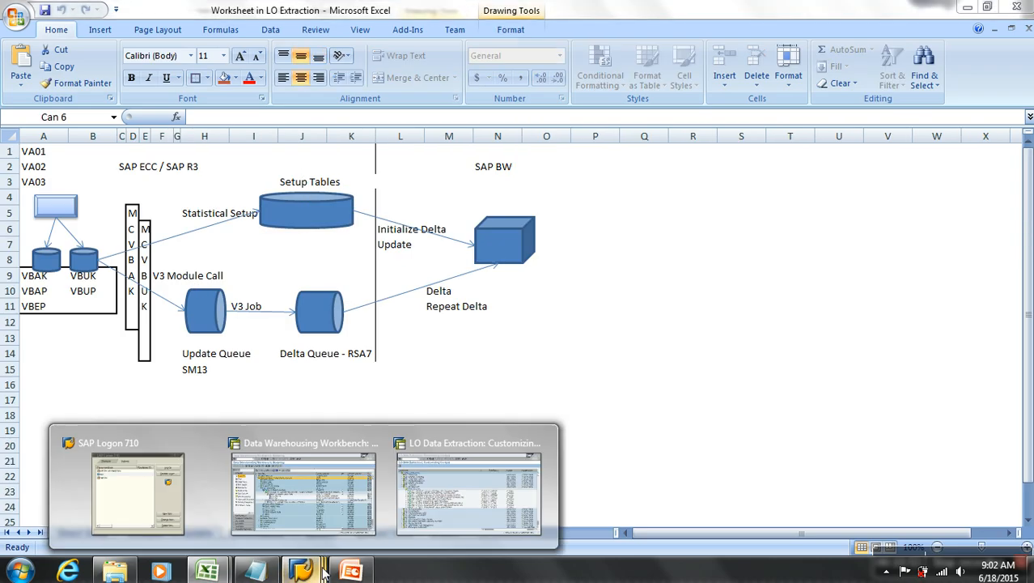
left_click(462, 523)
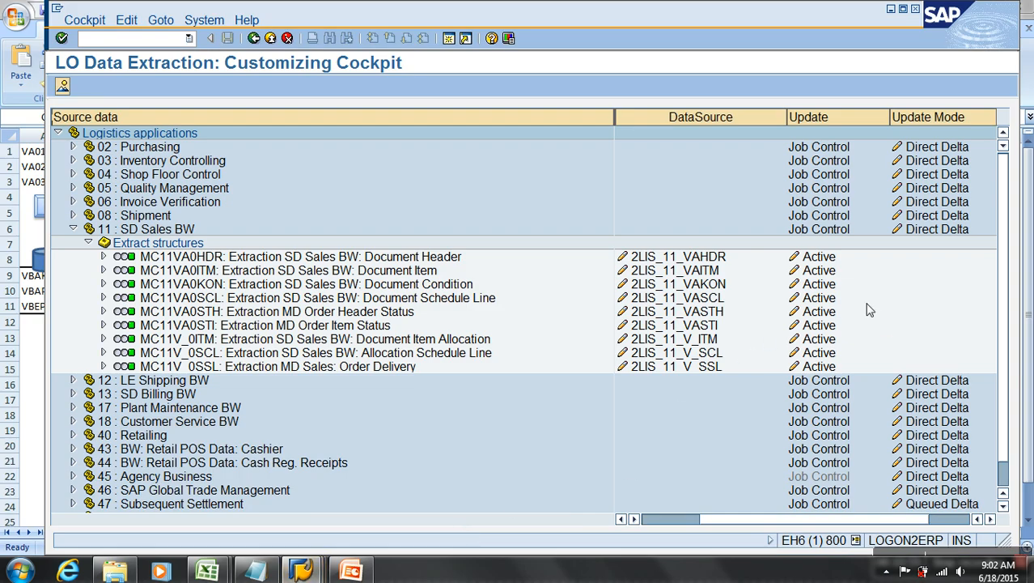
left_click(819, 259)
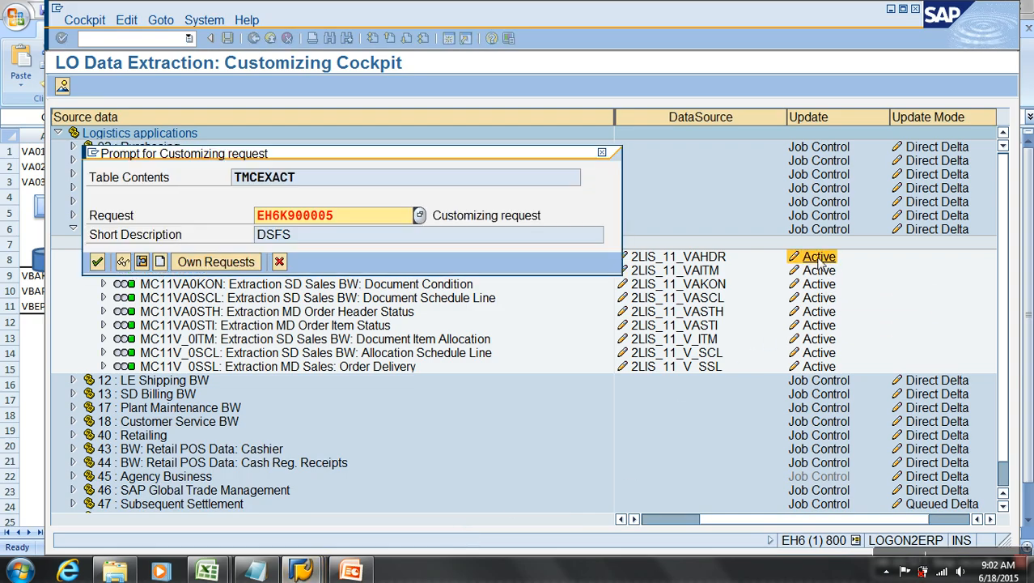
left_click(97, 262)
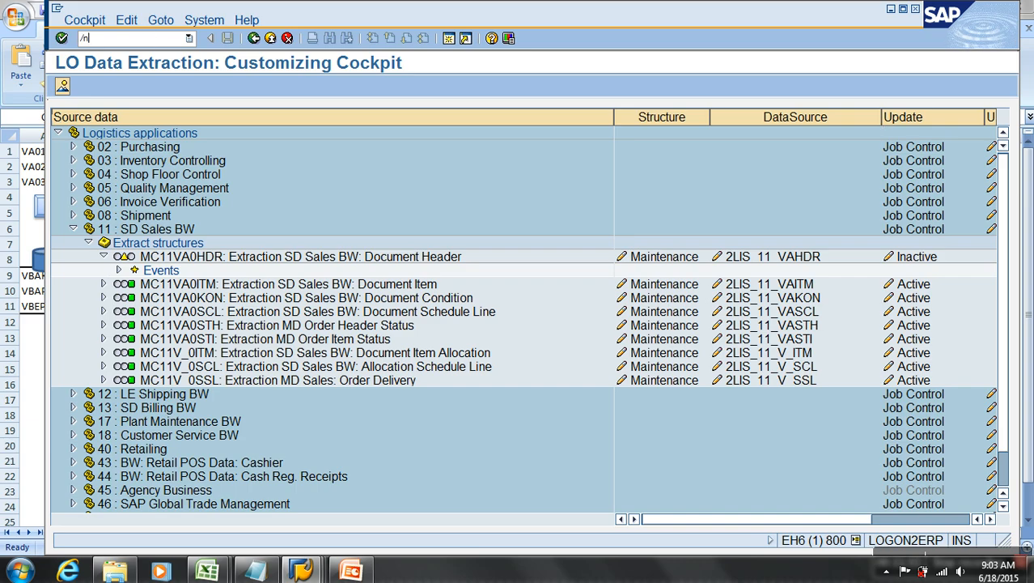
Step: Open transaction SMQ1 and list all outbound queues for client 800
type("/nsmq1")
key("Return")
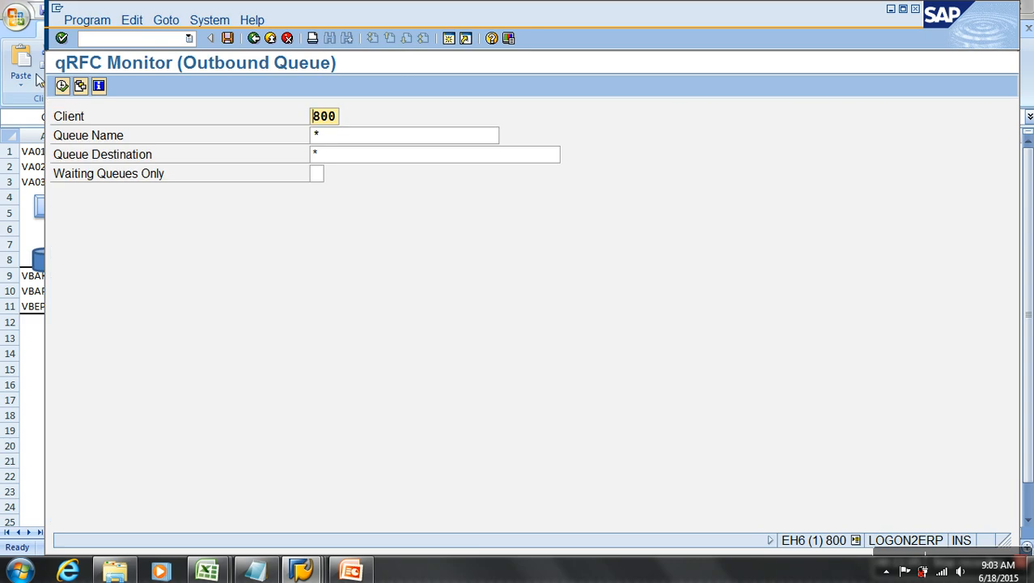
left_click(61, 85)
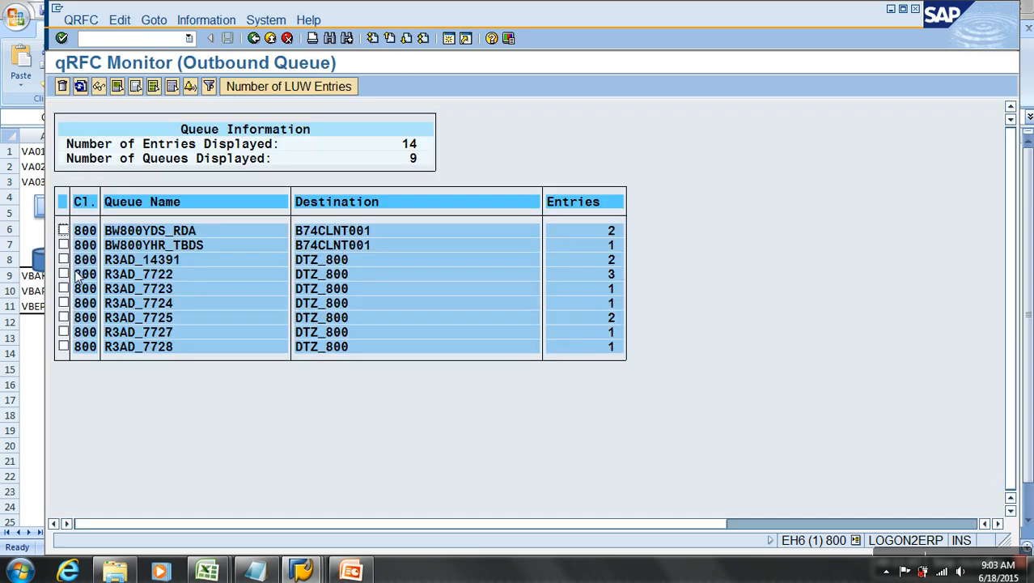
Step: Open BW Delta Queue Maintenance and delete the delta of DataSource 2LIS_11_VAHDR for BW system B74CLNT001
left_click(145, 40)
key("Return")
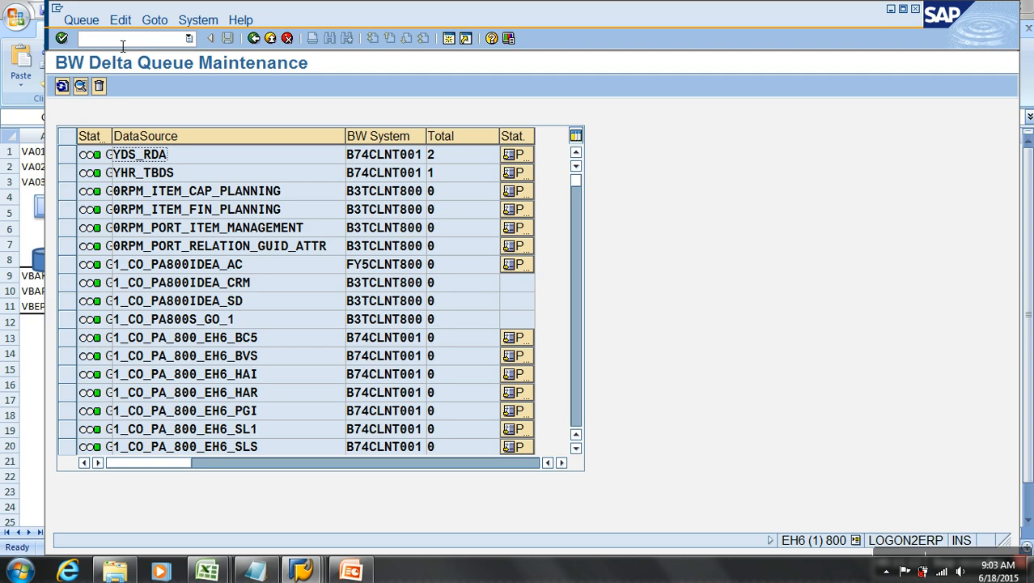
scroll(177, 218, "down", 1)
scroll(176, 218, "down", 3)
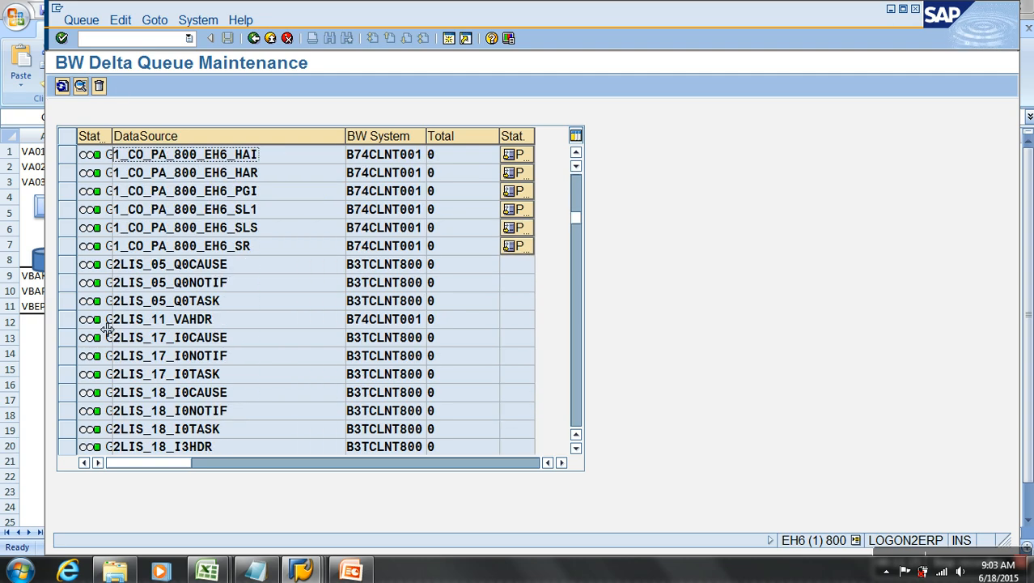
left_click(71, 319)
left_click(99, 87)
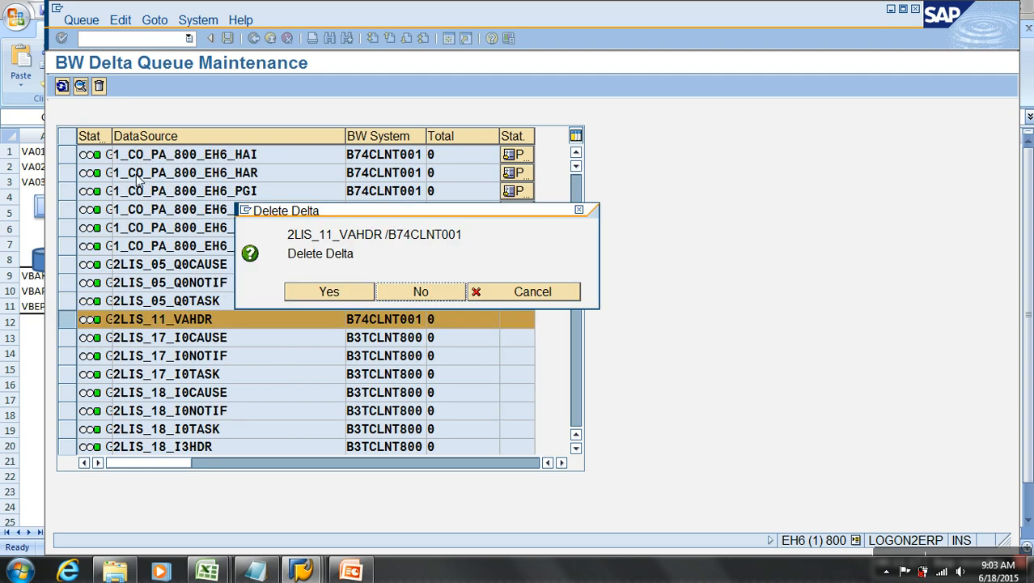
left_click(320, 292)
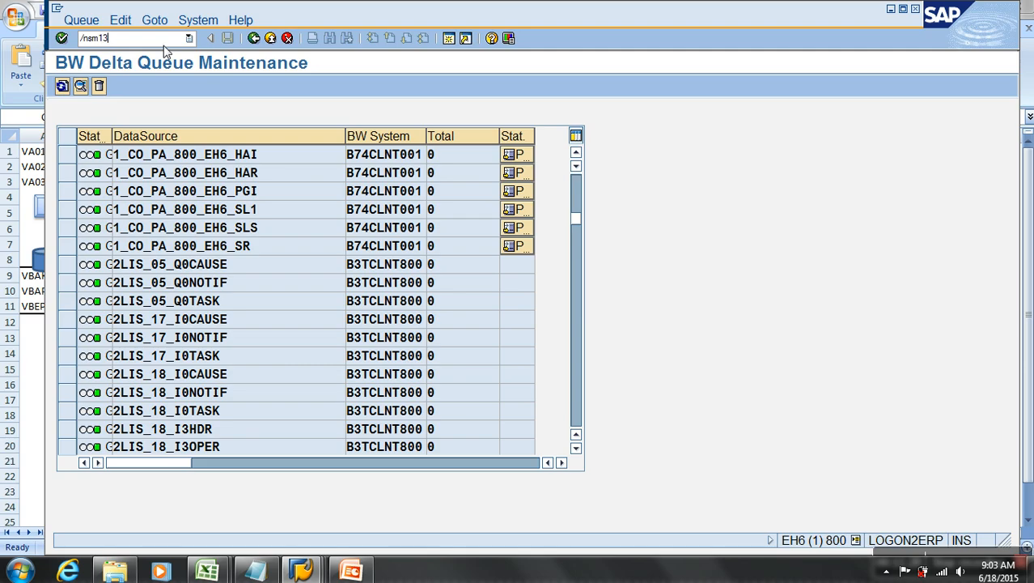
Step: List all update requests in transaction SM13 and check the outbound queue in transaction LBWQ
key("Return")
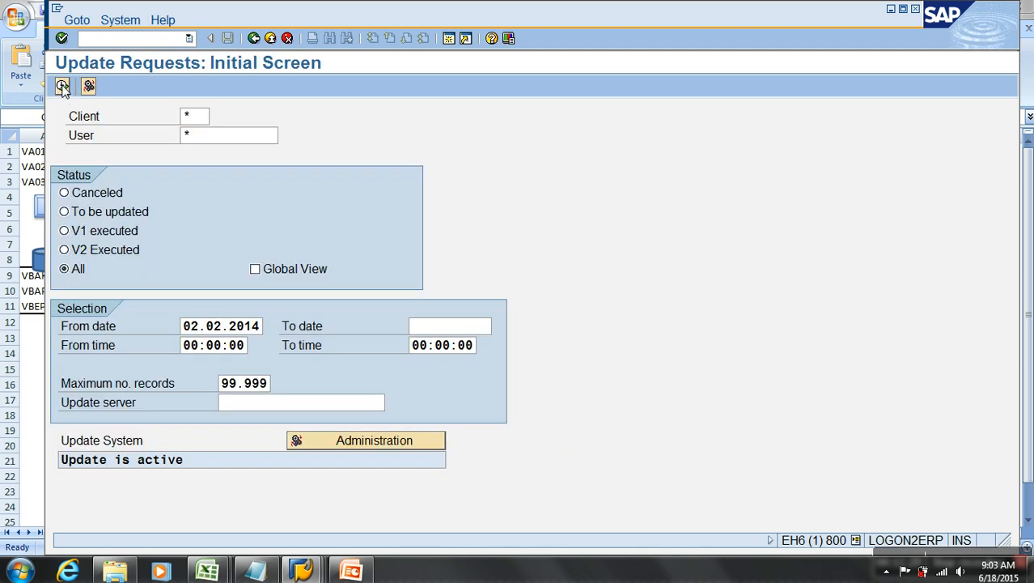
left_click(62, 87)
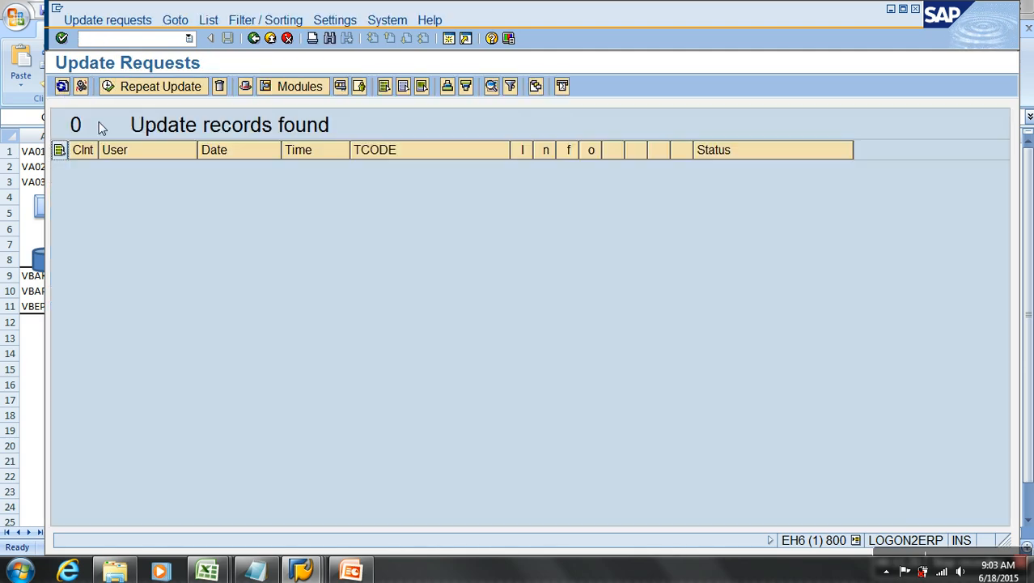
left_click(254, 40)
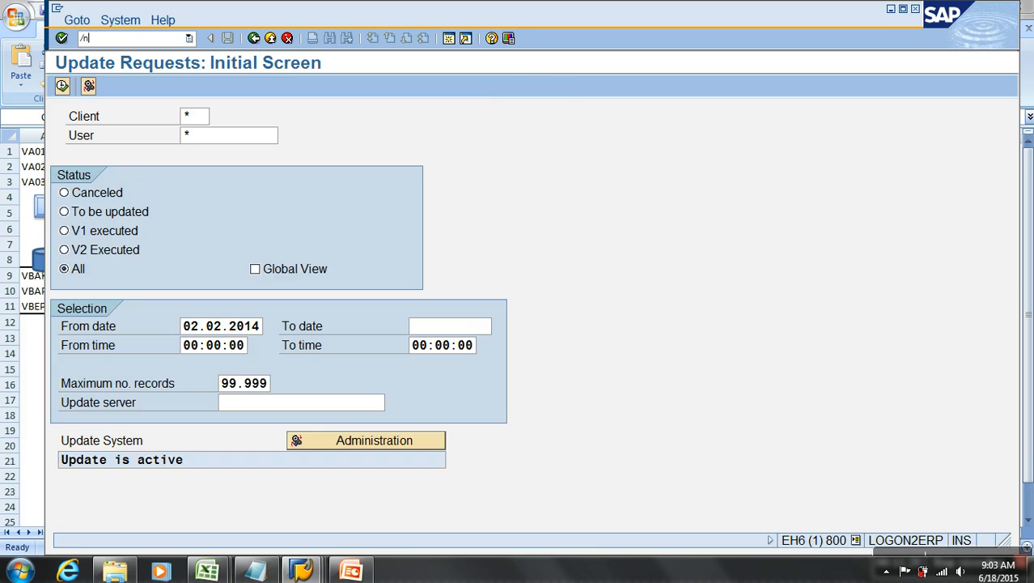
type("/nlbwq")
key("Return")
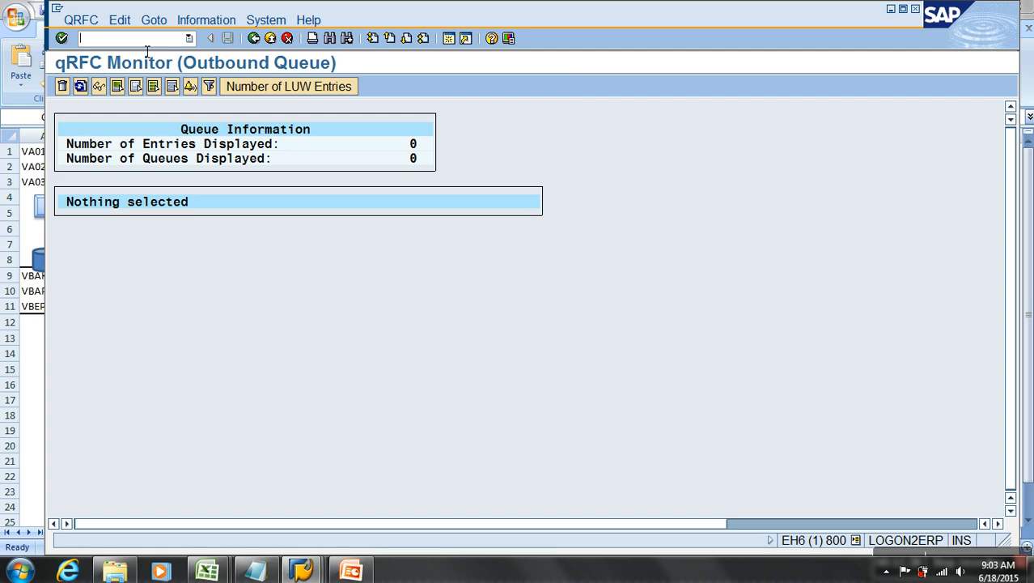
Step: Delete the setup table data for application 11 with transaction LBWG
type("/nlbwg")
key("Return")
type("11")
left_click(62, 85)
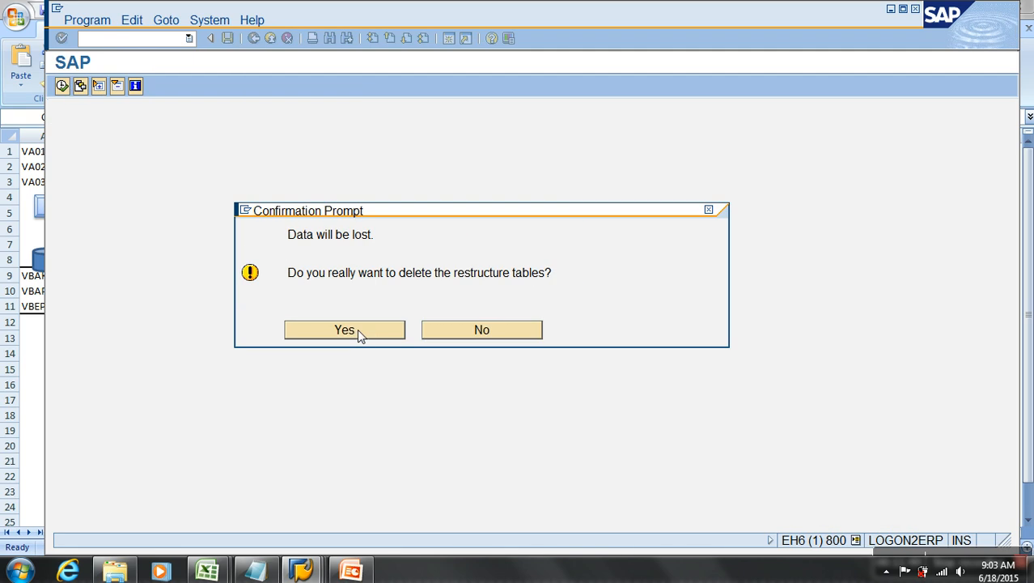
left_click(358, 331)
Step: Open transaction LBWE and expand the extract structures of application 11 SD Sales BW
left_click(162, 46)
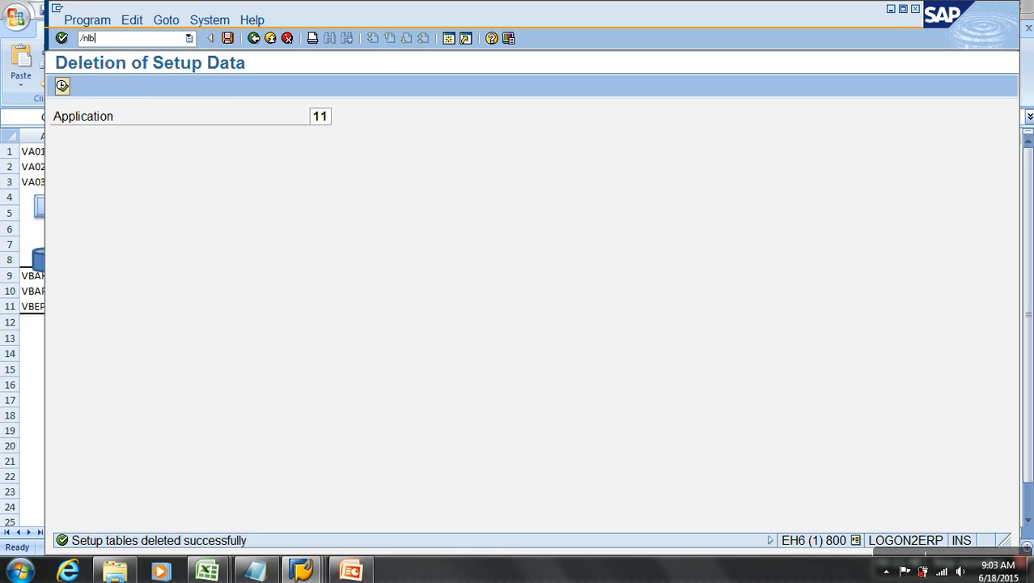
type("/nlbwe")
key("Return")
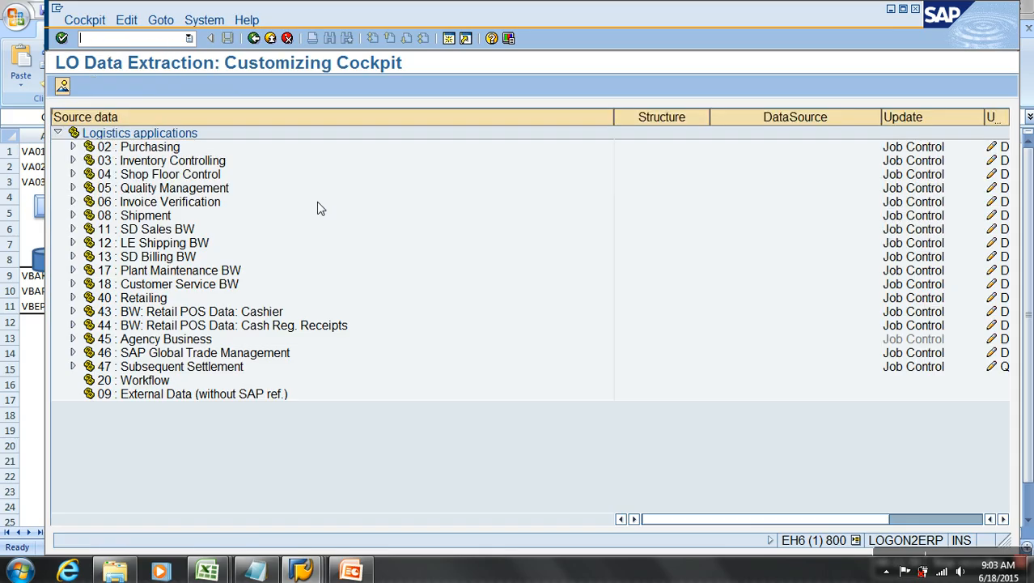
left_click(73, 229)
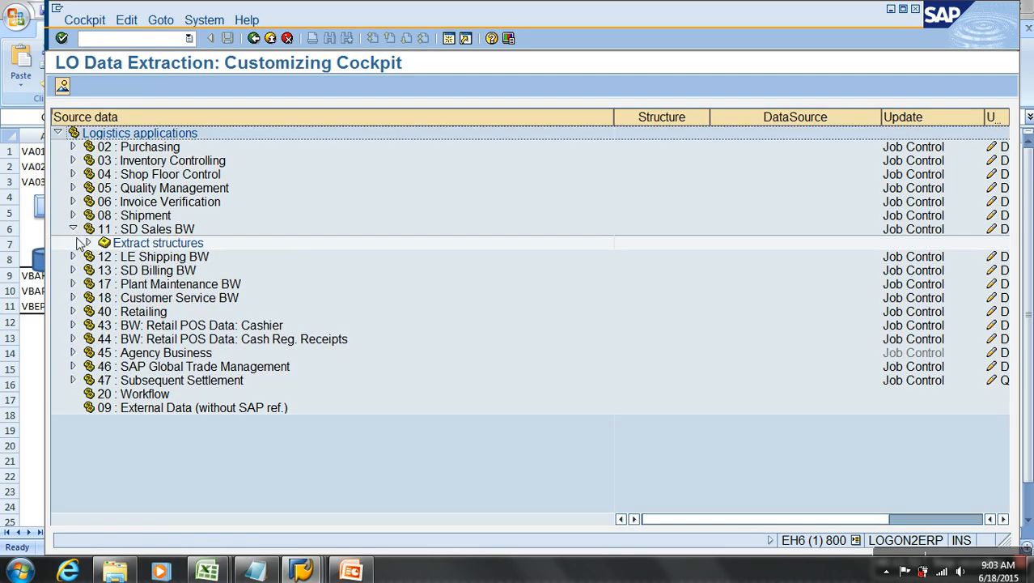
left_click(87, 243)
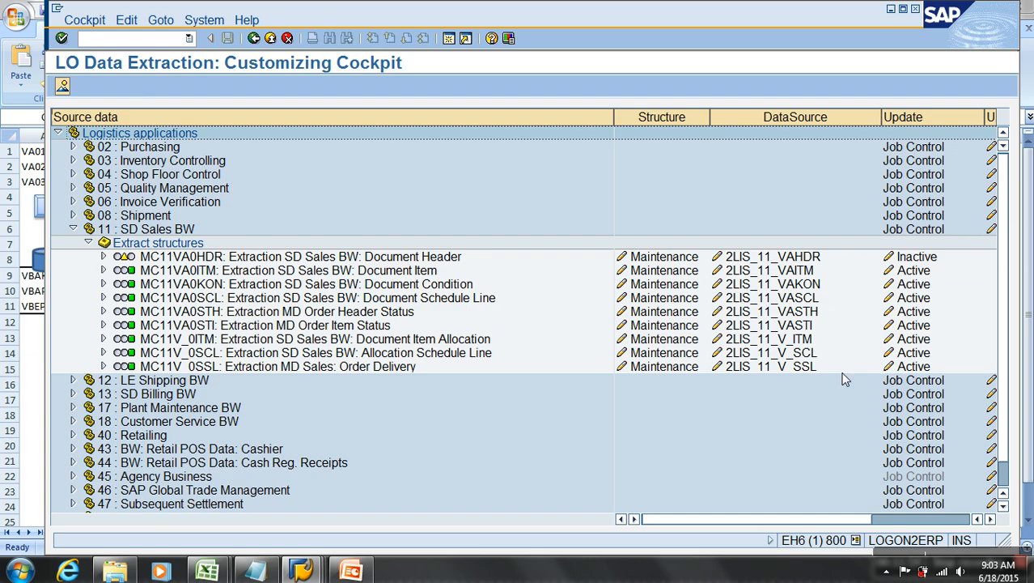
Step: Change the update mode of 11 SD Sales BW to Unserialized V3 Update and accept the proposed customizing request
left_click_drag(882, 127, 807, 127)
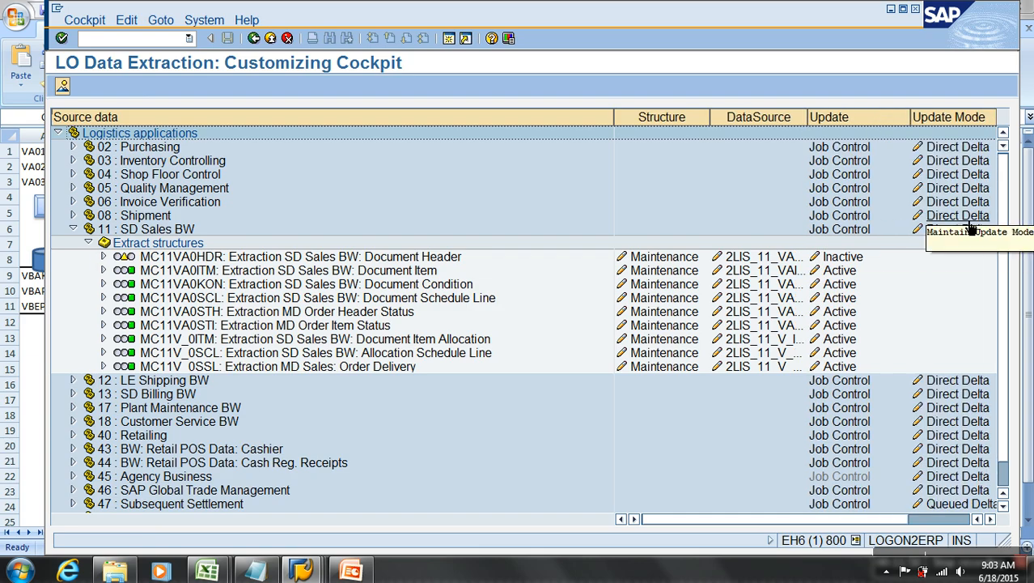
left_click(962, 229)
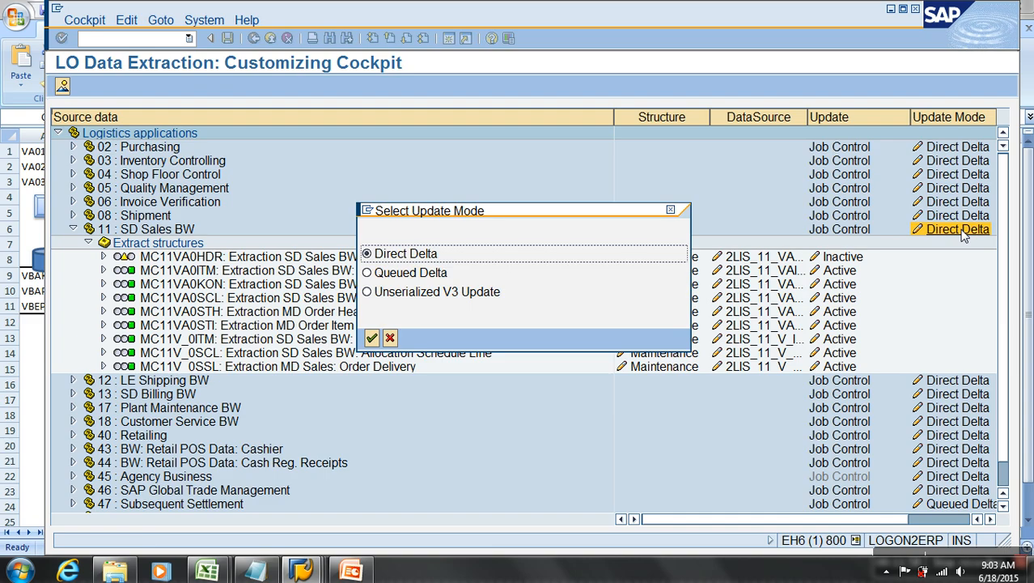
left_click(382, 293)
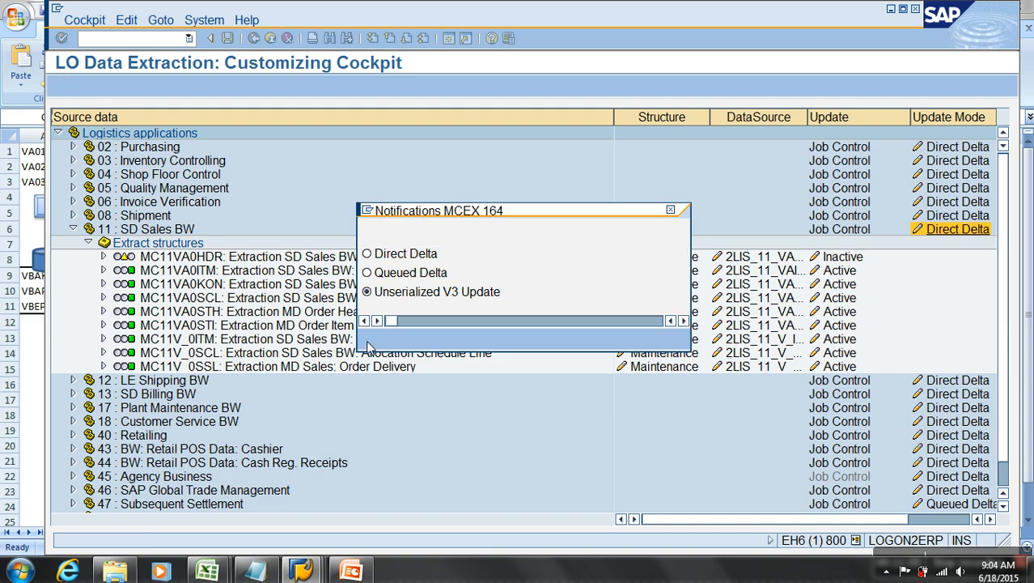
left_click(371, 337)
left_click(135, 491)
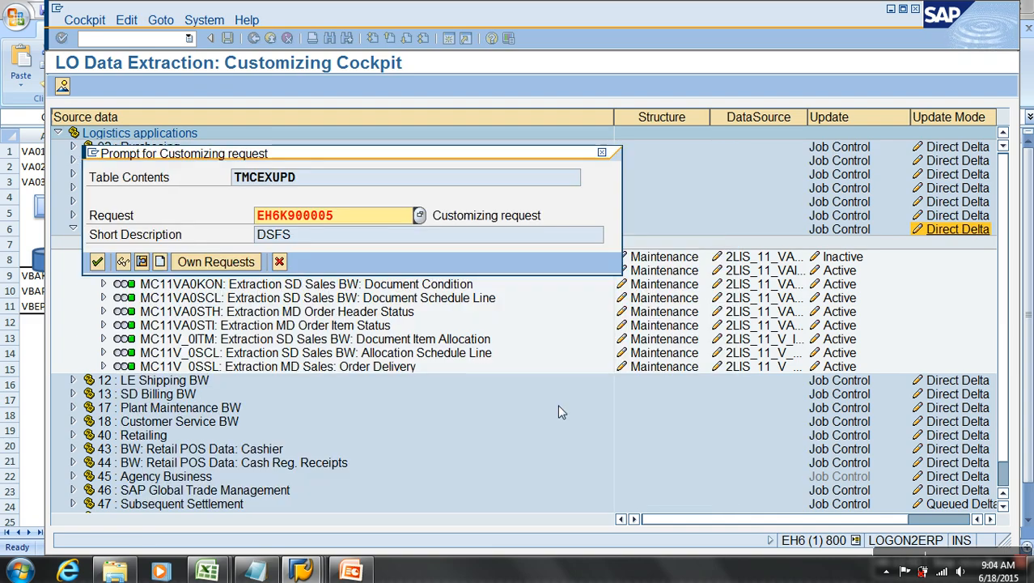
left_click(99, 261)
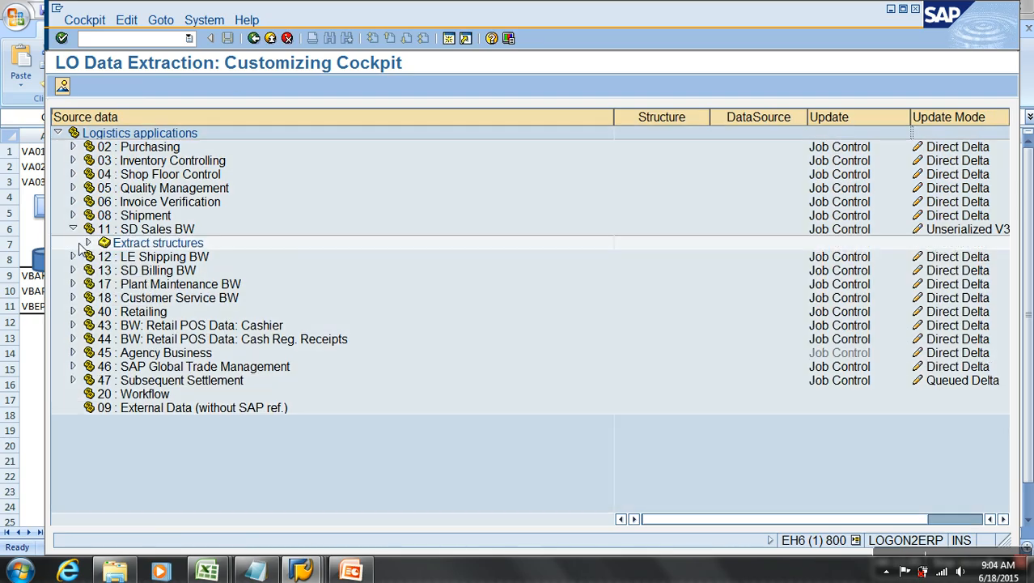
Step: Activate the update for extract structure MC11VA0HDR under 11 SD Sales BW, accepting the customizing request and the notification
left_click(88, 243)
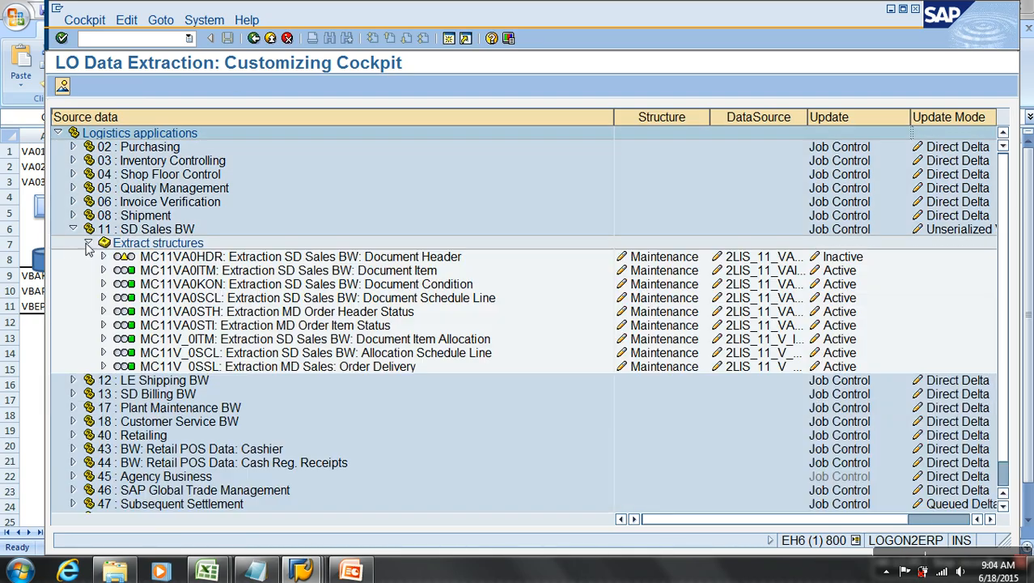
left_click(842, 256)
left_click(98, 261)
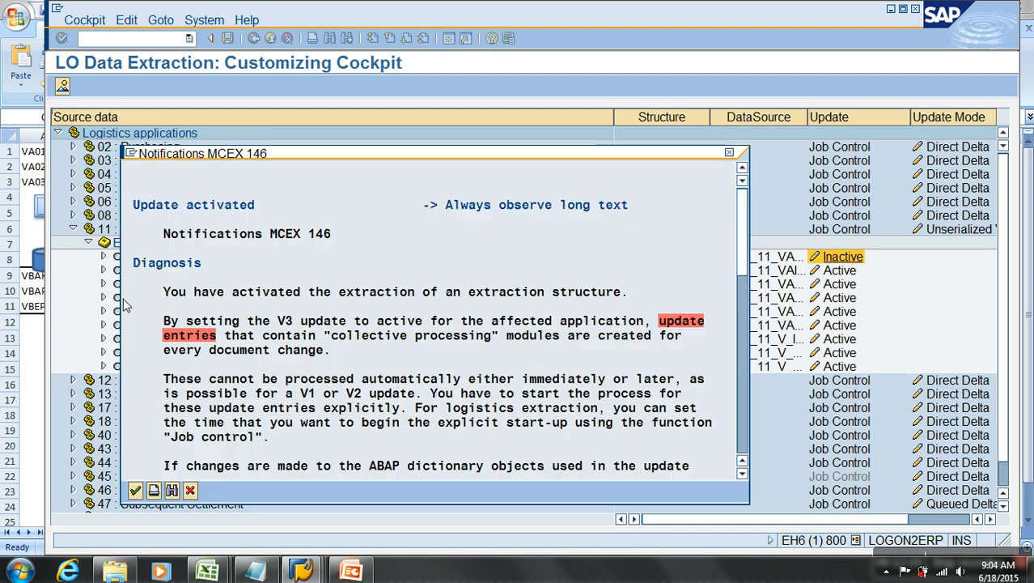
key("Return")
Step: Switch to the Data Warehousing Workbench and replicate the metadata of the Sales Document Header Data DataSource
mouse_move(301, 571)
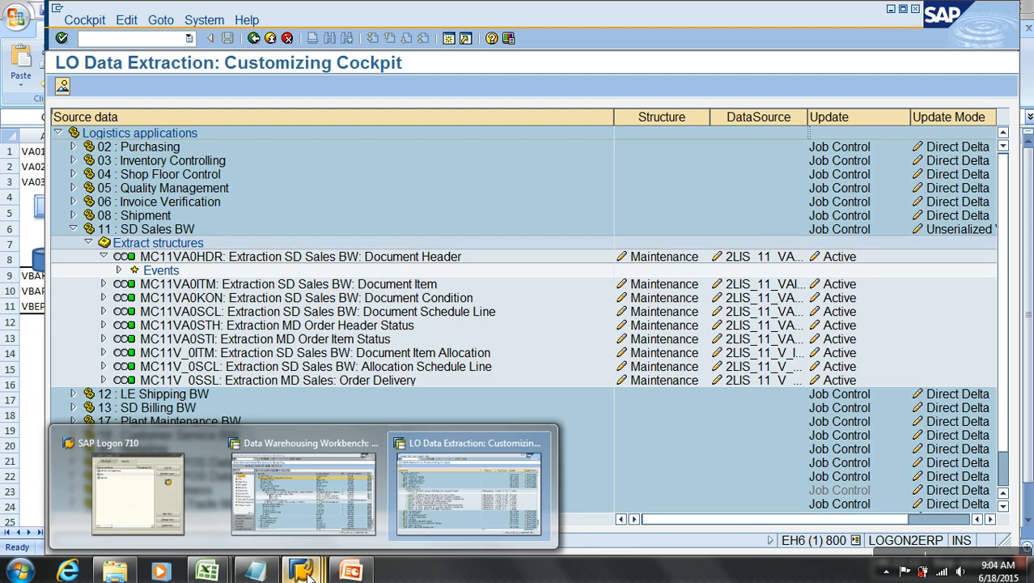
left_click(306, 518)
right_click(316, 280)
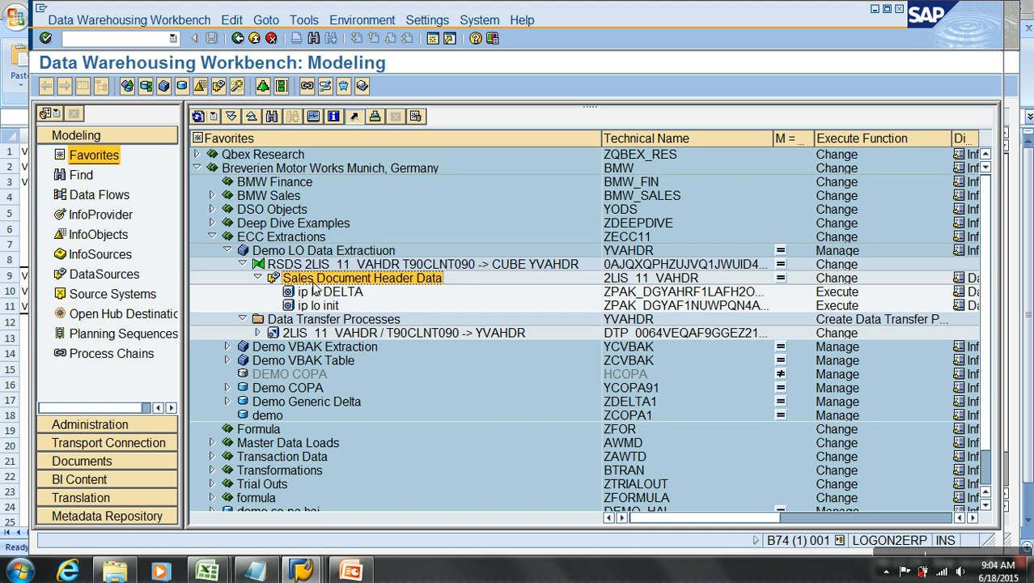
left_click(394, 466)
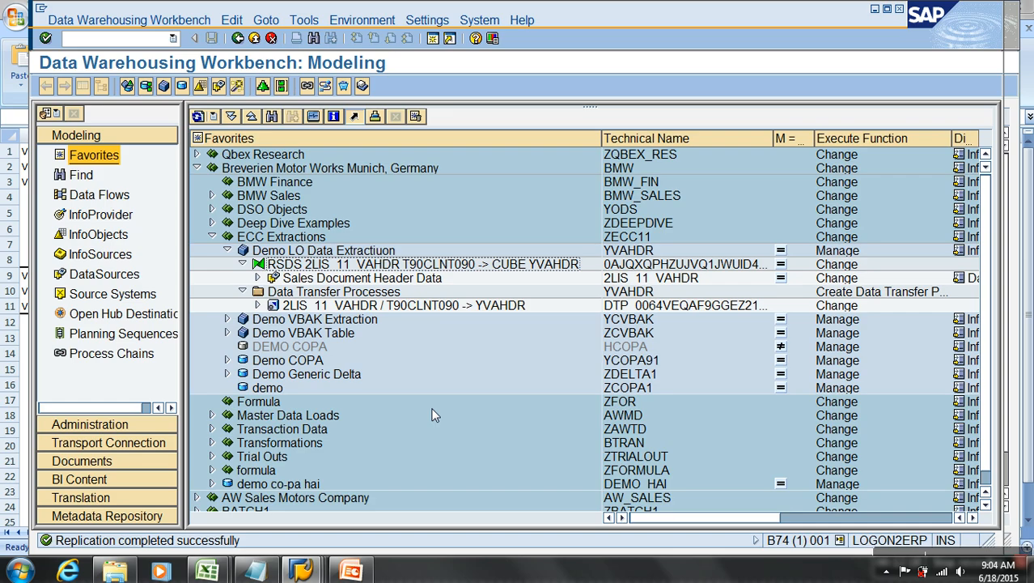
Step: Open the transformation from 2LIS_11_VAHDR to cube YVAHDR in change mode and activate it
right_click(409, 265)
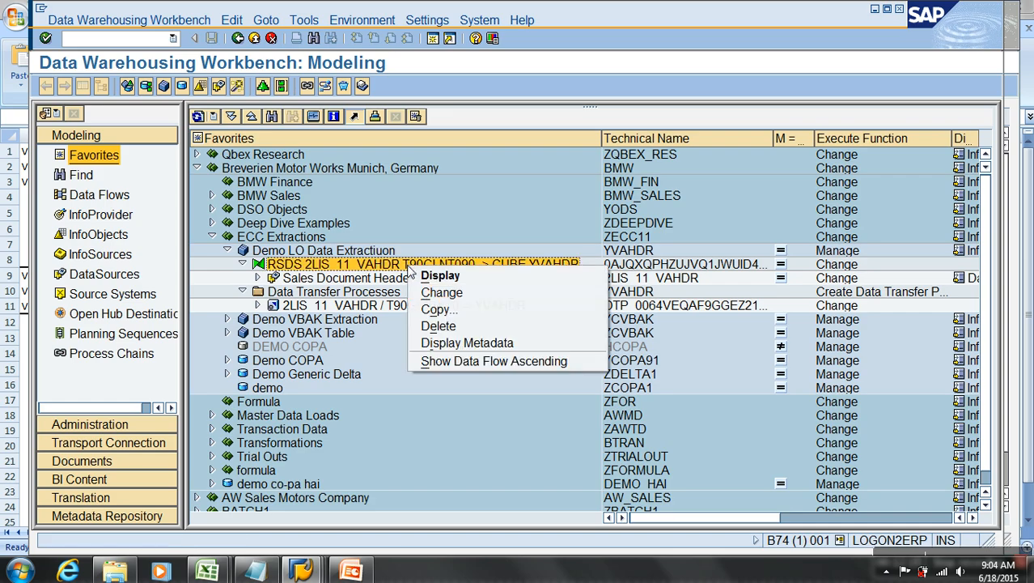
left_click(442, 292)
left_click(163, 87)
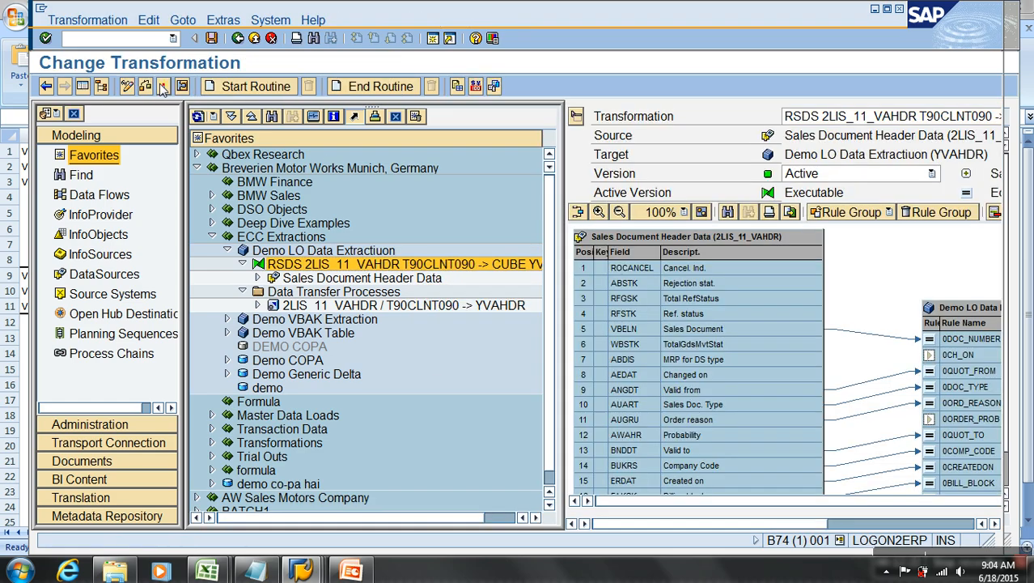
left_click(81, 434)
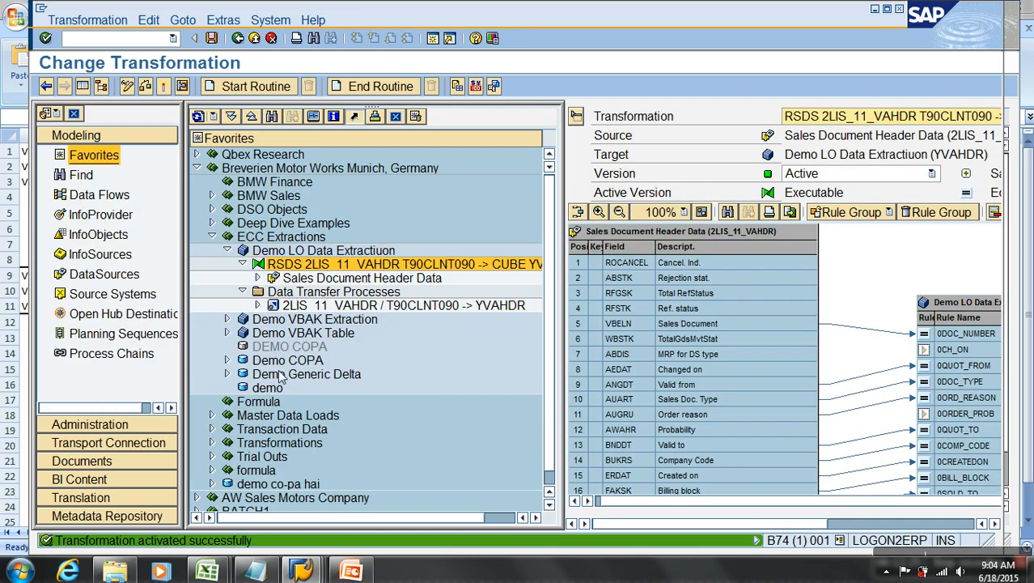
Step: Open the data transfer process from 2LIS_11_VAHDR to YVAHDR in change mode, activate it and return to the Modeling tree
right_click(342, 305)
left_click(377, 327)
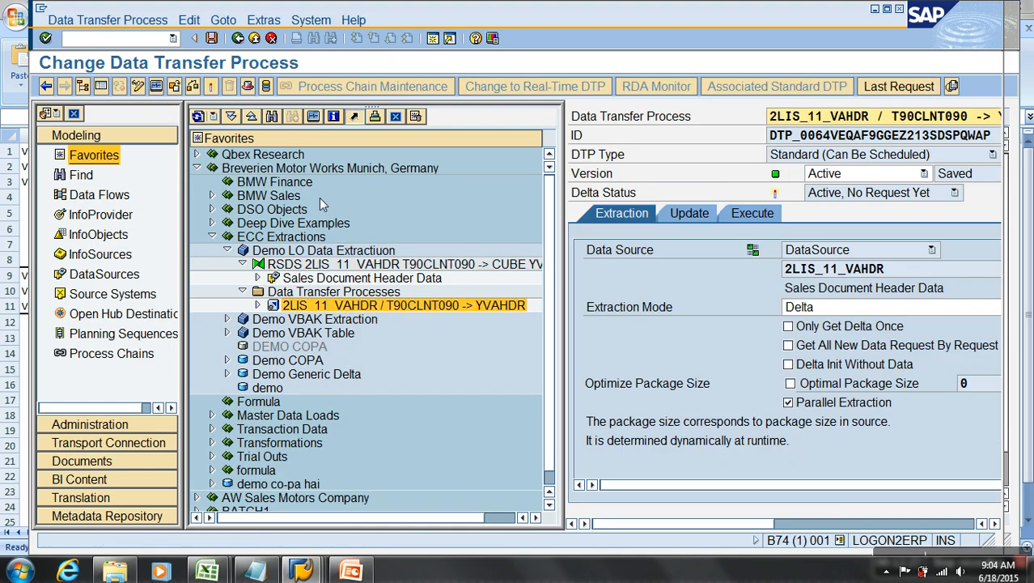
left_click(212, 86)
left_click(346, 312)
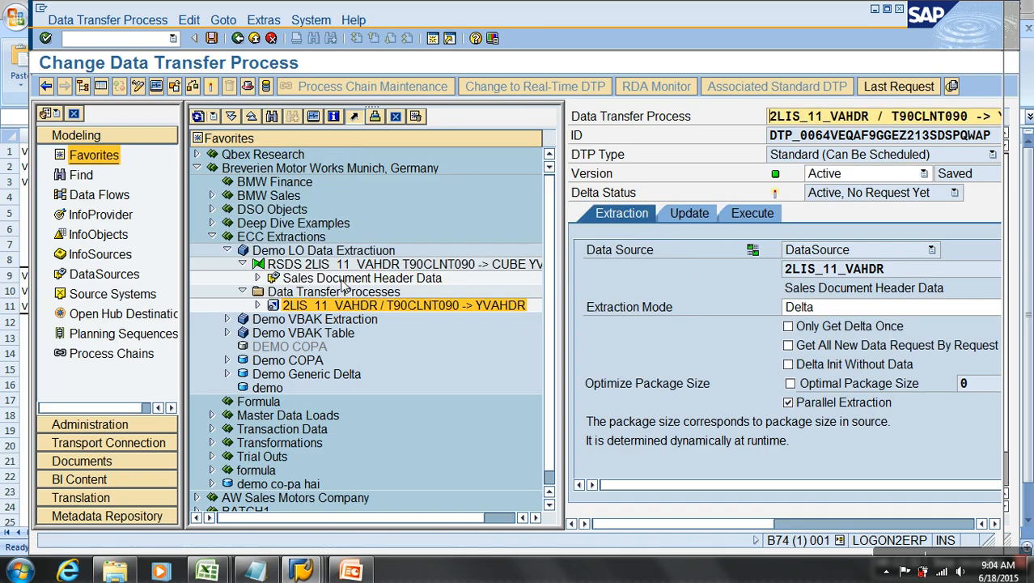
left_click(252, 38)
Step: Delete the contents of the Demo LO Data cube YVAHDR without keeping the data in the dimension tables
right_click(296, 257)
left_click(373, 440)
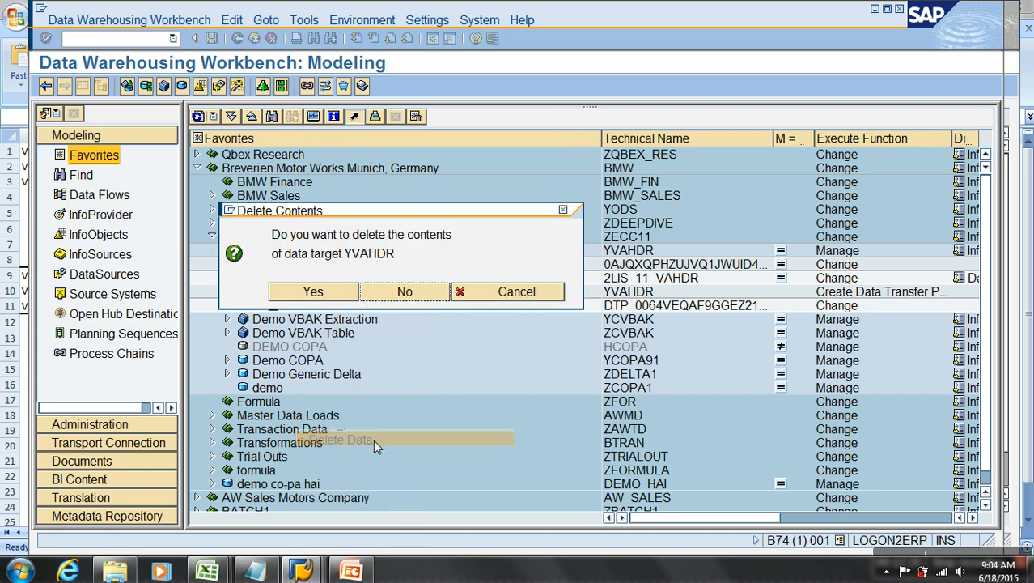
left_click(337, 298)
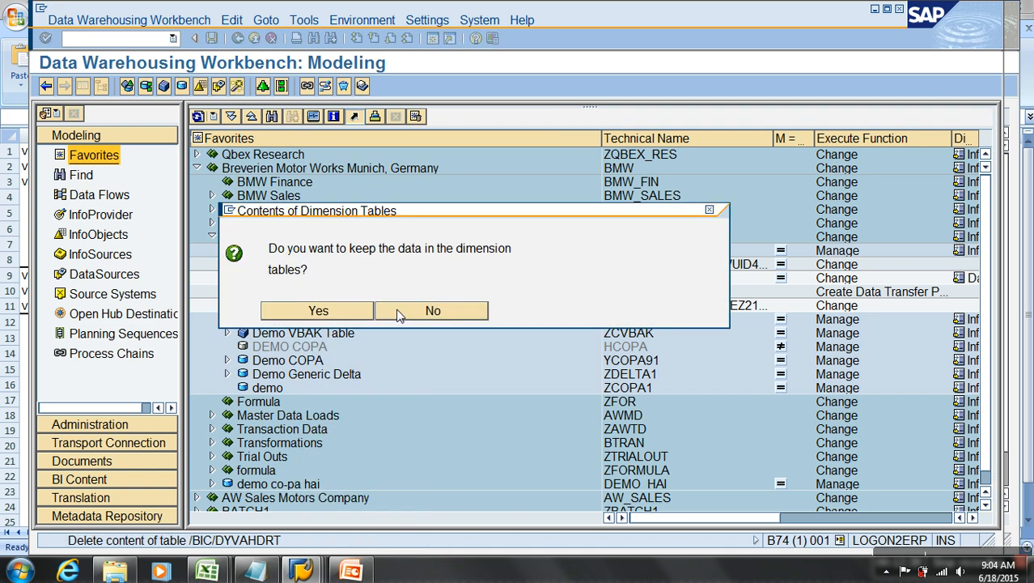
left_click(404, 313)
Step: Switch to the LO Data Extraction session and open the transaction for deleting setup data
left_click(81, 541)
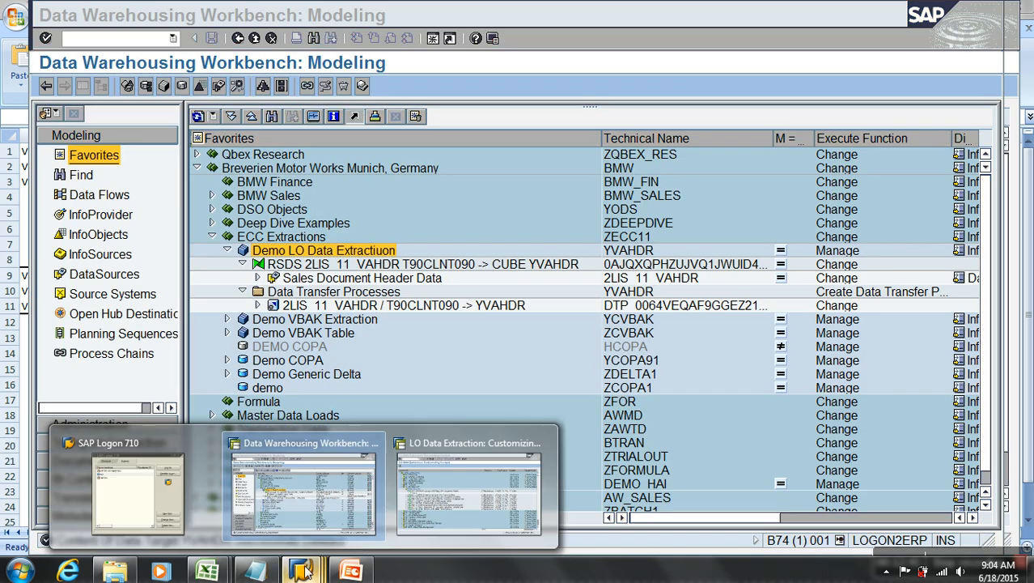
left_click(467, 476)
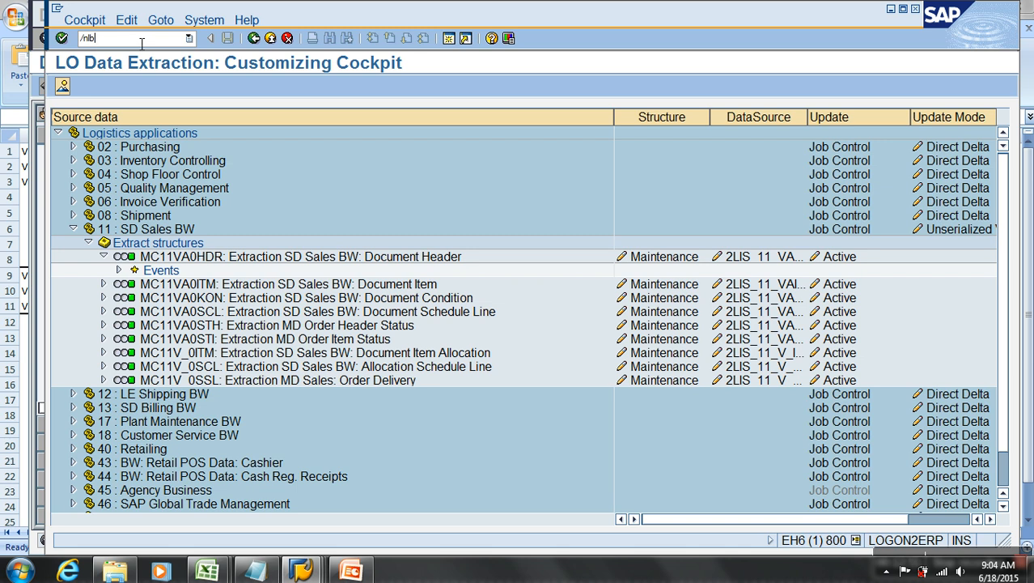
type("g")
key("Return")
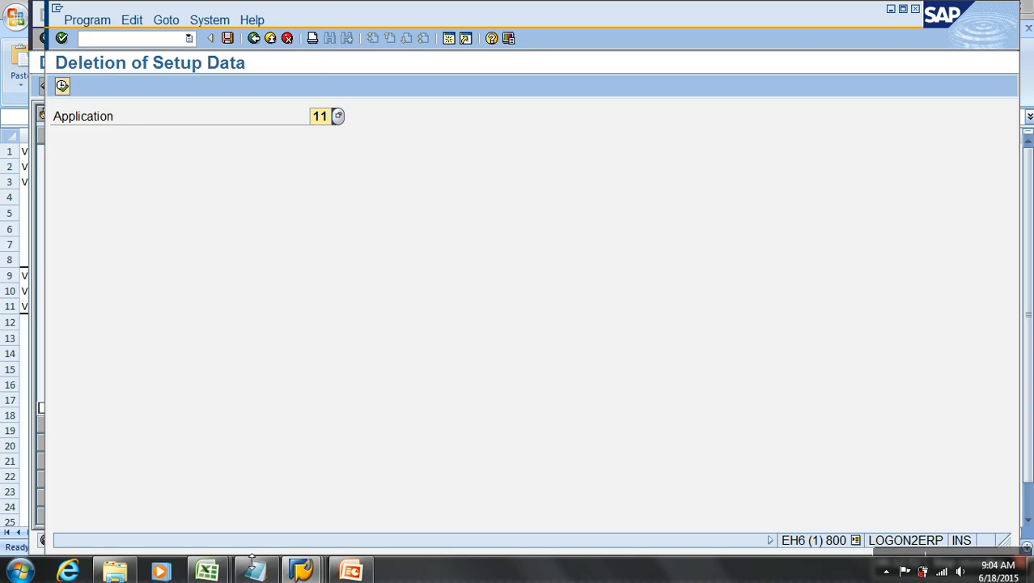
Step: Check the setup tables in the Excel UnSerialized V3 Update diagram, then delete the SAP setup data for application 11
left_click(224, 573)
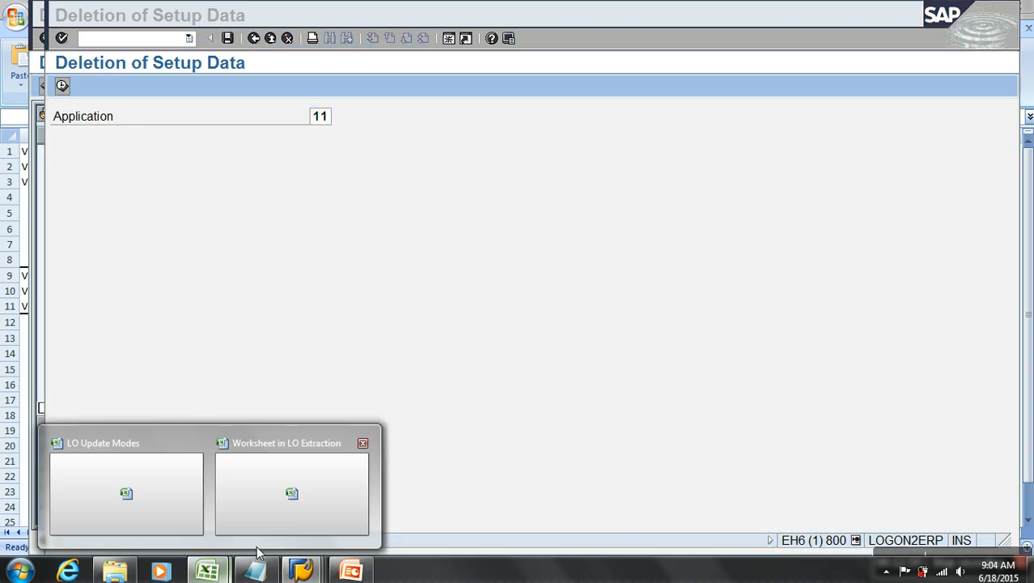
left_click(288, 503)
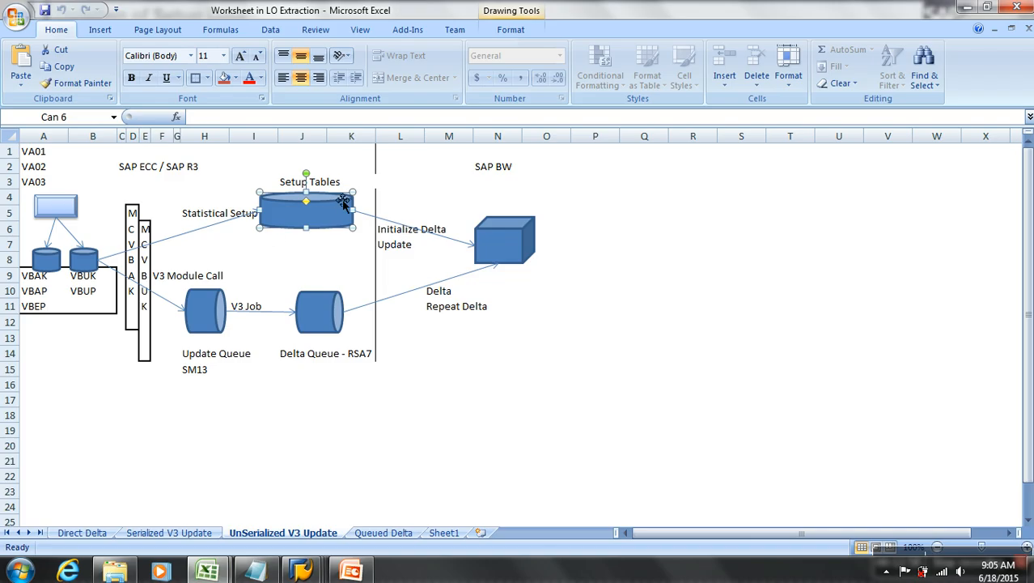
key("alt+Tab")
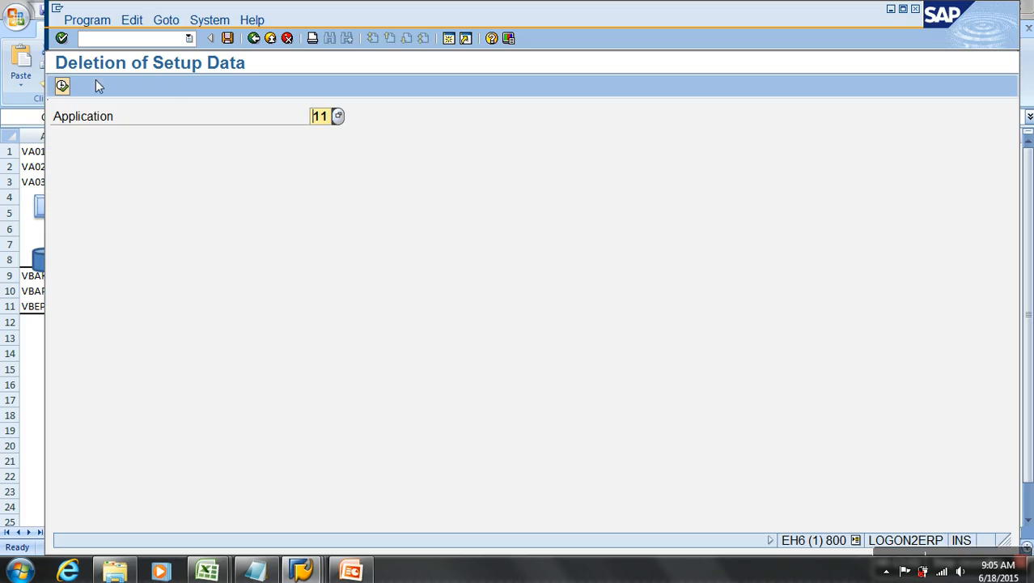
key("F8")
key("Return")
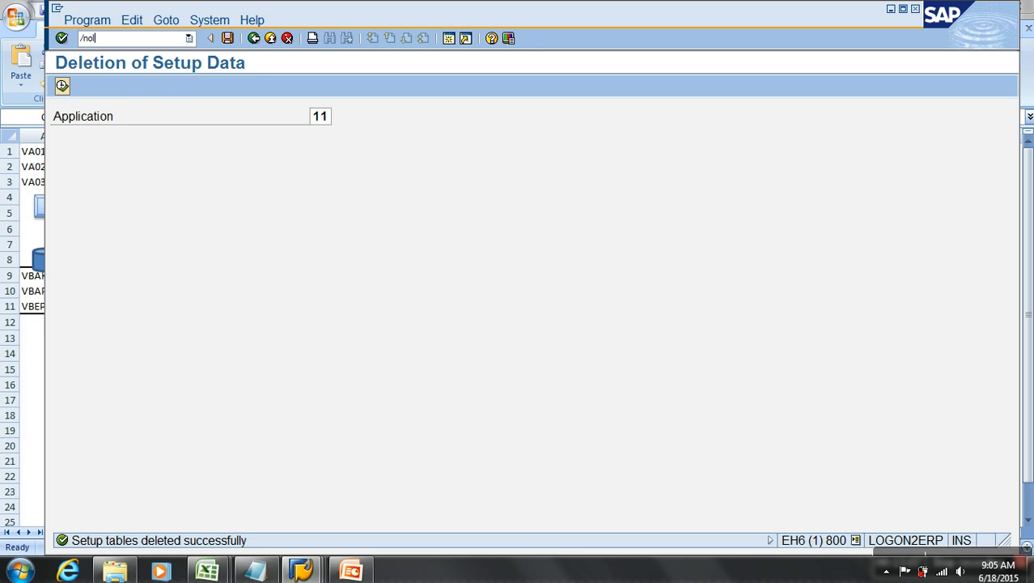
Step: Open the statistical setup for orders with transaction OLI7BW and restrict it to the previously used SD document number range
type("/noli7bw")
key("Return")
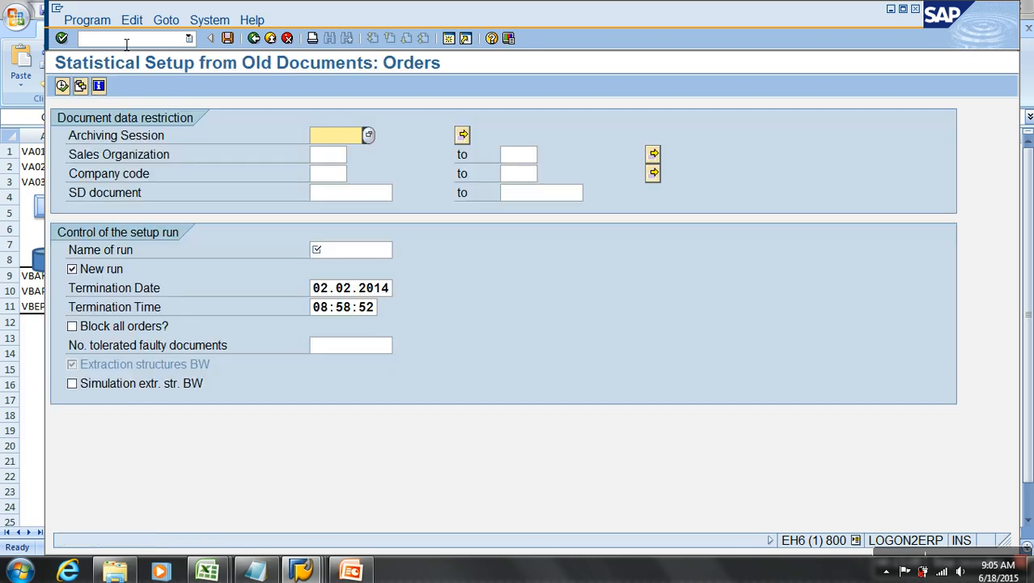
left_click(325, 192)
left_click(369, 209)
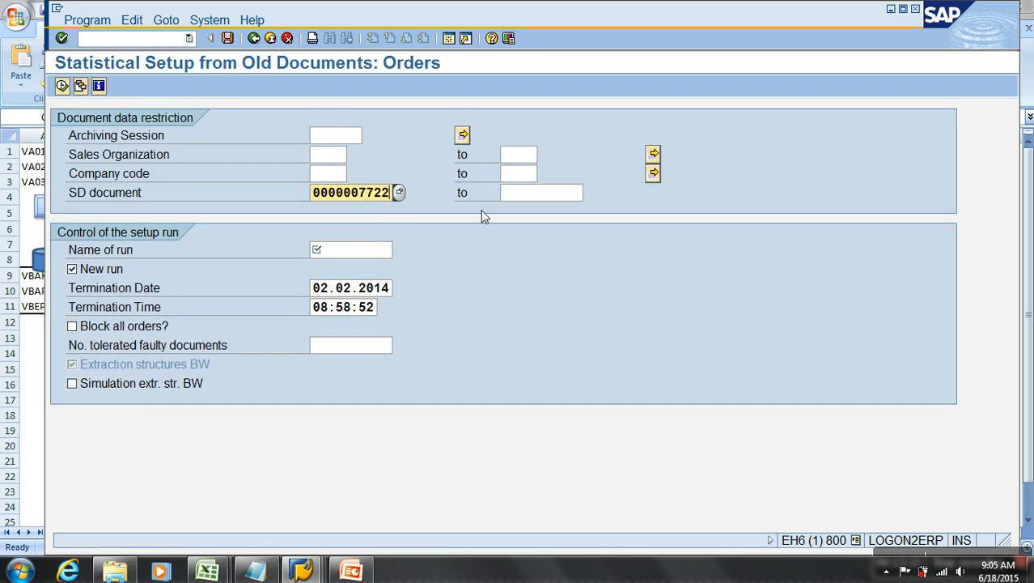
left_click(555, 195)
left_click(540, 209)
Step: Execute the setup as run _BW_R_SO03 with termination date 03.02.2014 and 10 tolerated faulty documents, accepting the order processing information
left_click(346, 251)
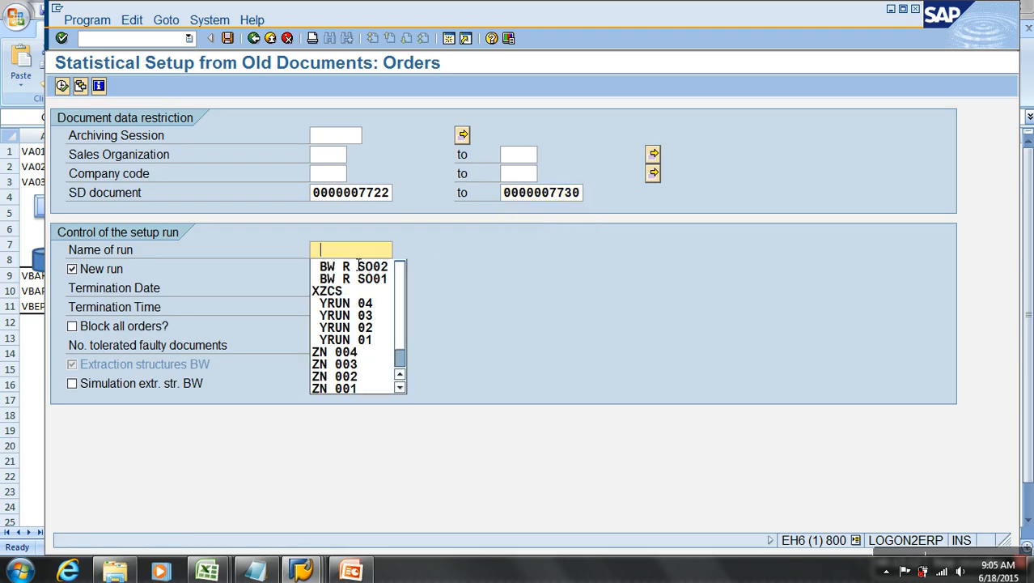
left_click(369, 266)
key("BackSpace")
type("3")
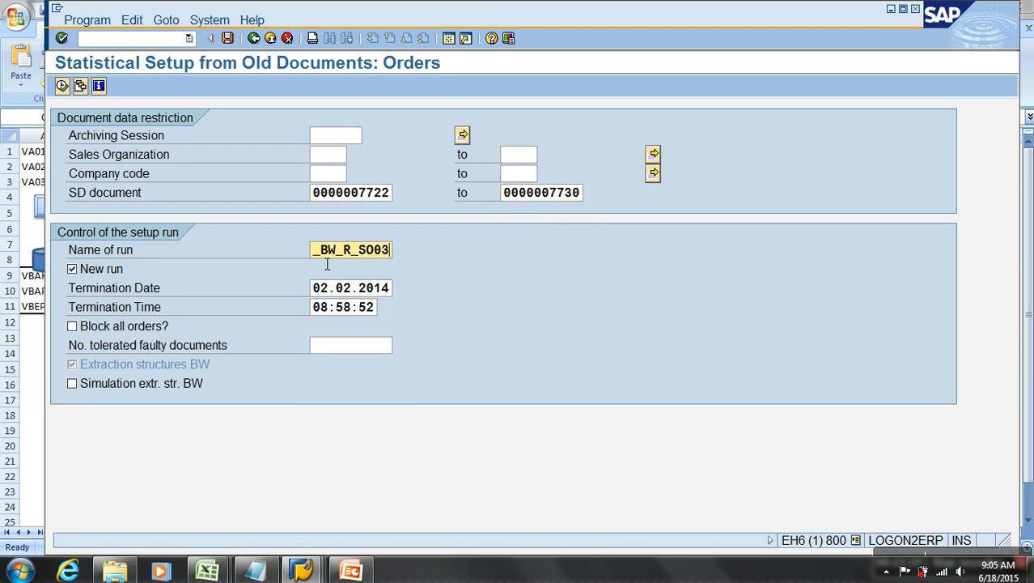
left_click(328, 293)
key("BackSpace")
type("3")
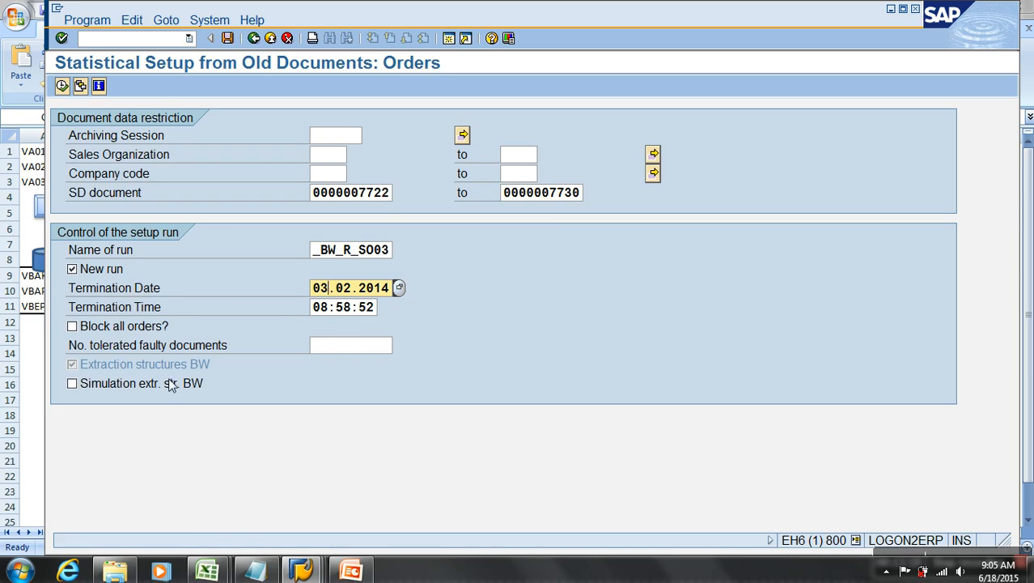
left_click(381, 347)
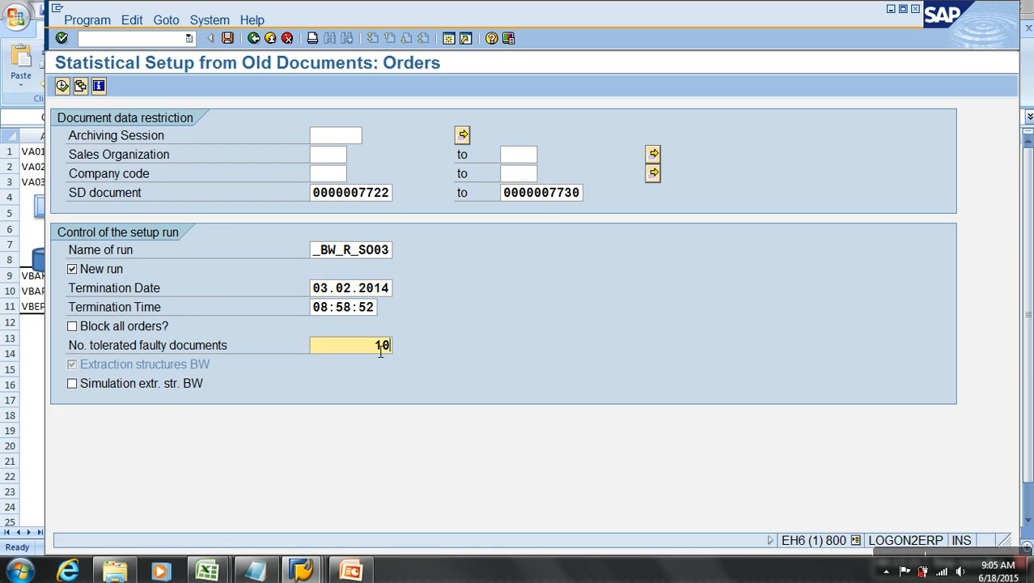
left_click(63, 86)
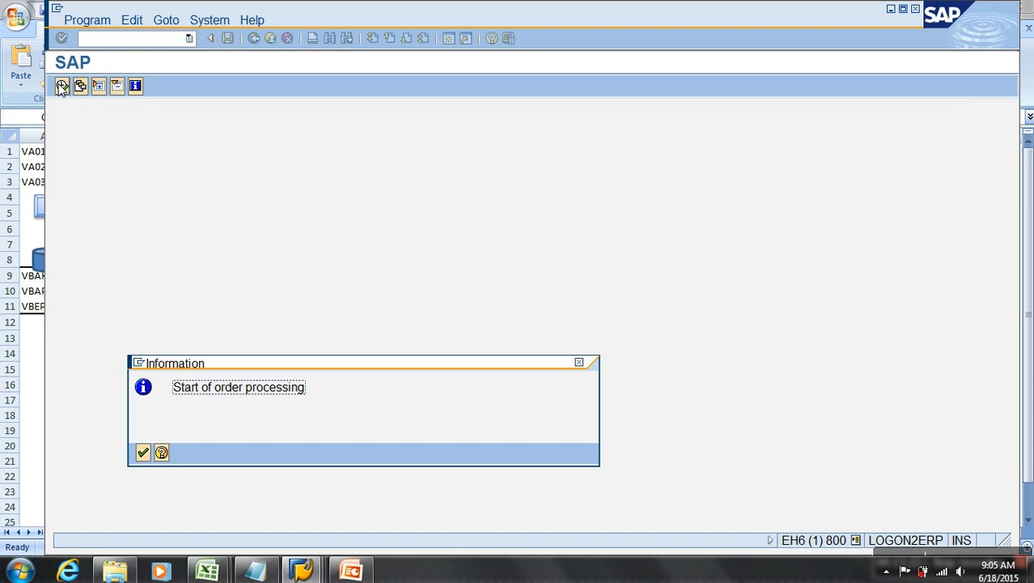
left_click(144, 453)
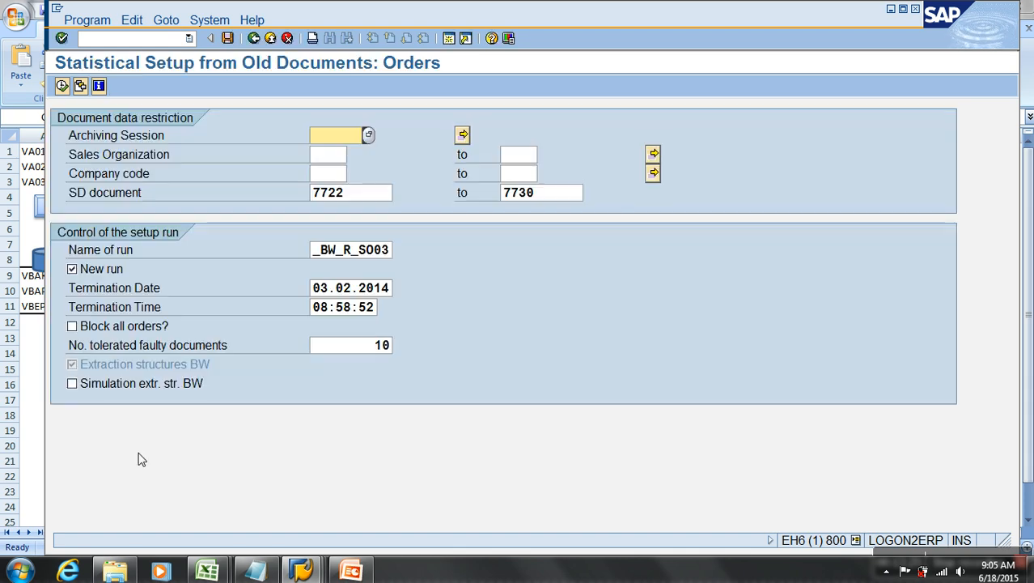
Step: Open the ABAP Dictionary with transaction SE11 and display database table MC11VA0HDRSETUP
left_click(170, 42)
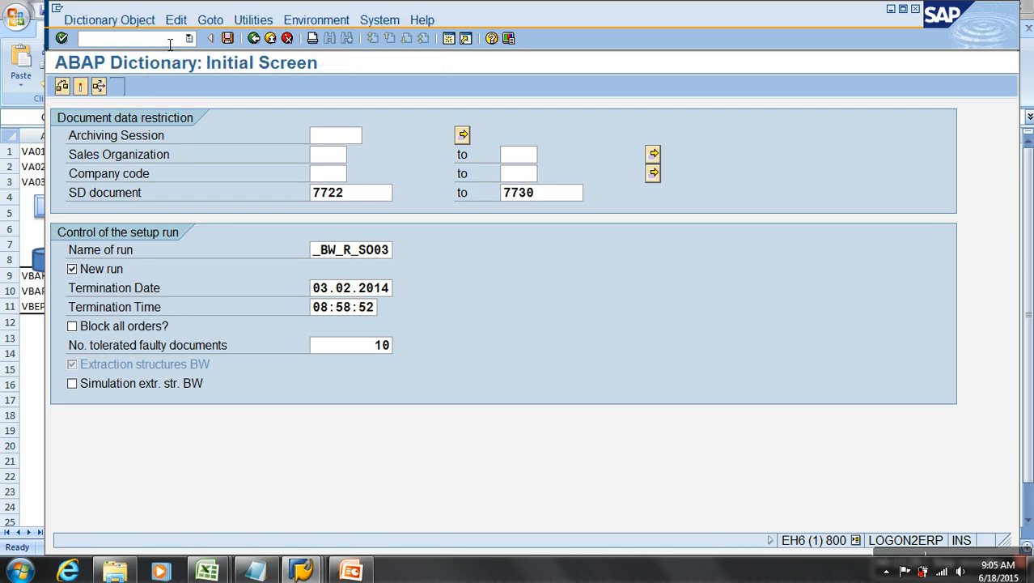
type("/nse11")
key("Return")
left_click(279, 154)
left_click(279, 203)
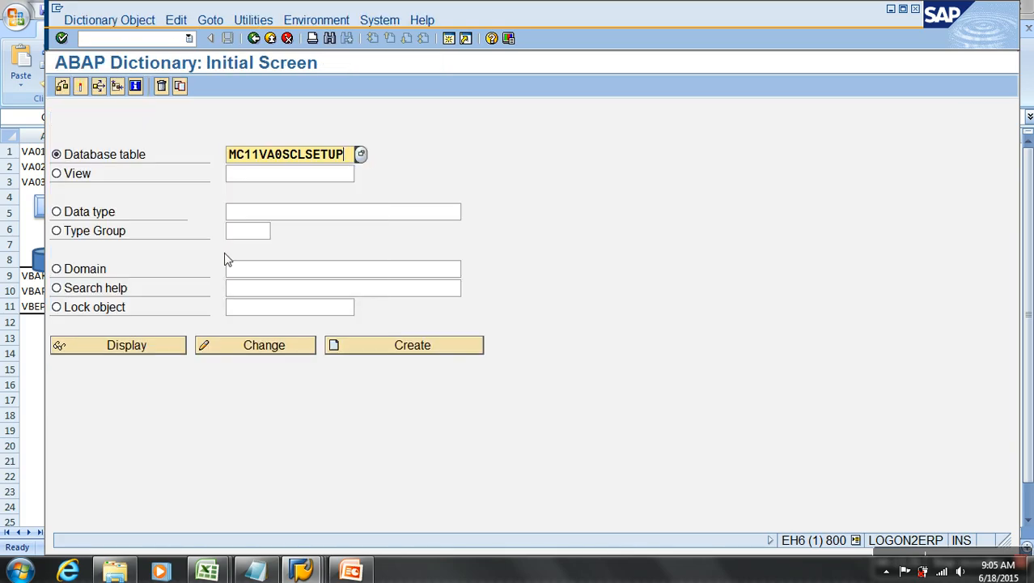
key("BackSpace")
key("BackSpace")
key("BackSpace")
type("HSDR")
left_click(162, 344)
Step: Check the number of entries in MC11VA0HDRSETUP, list its records and return to the ABAP Dictionary initial screen
left_click(330, 85)
left_click(183, 86)
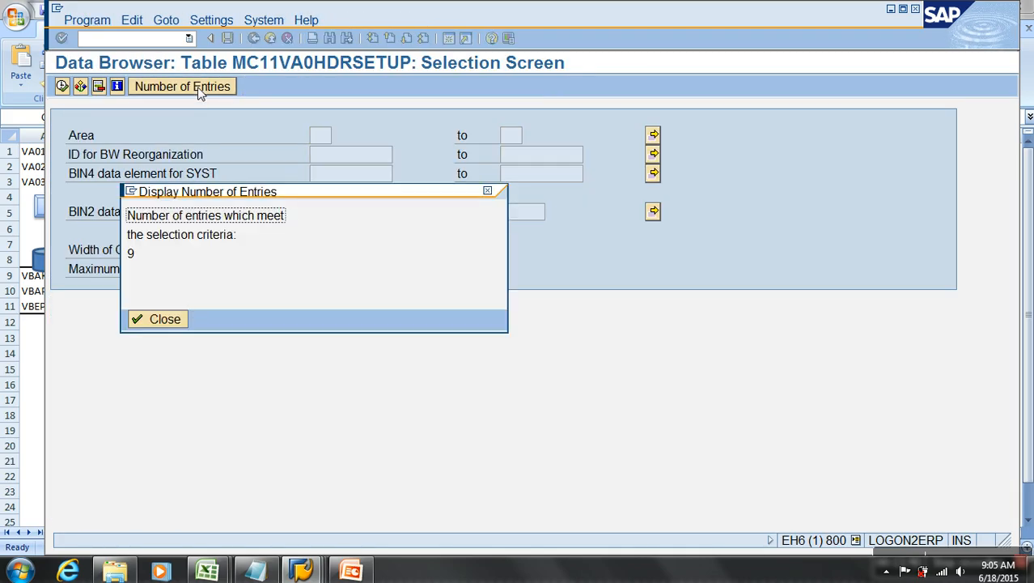
left_click(166, 319)
left_click(63, 86)
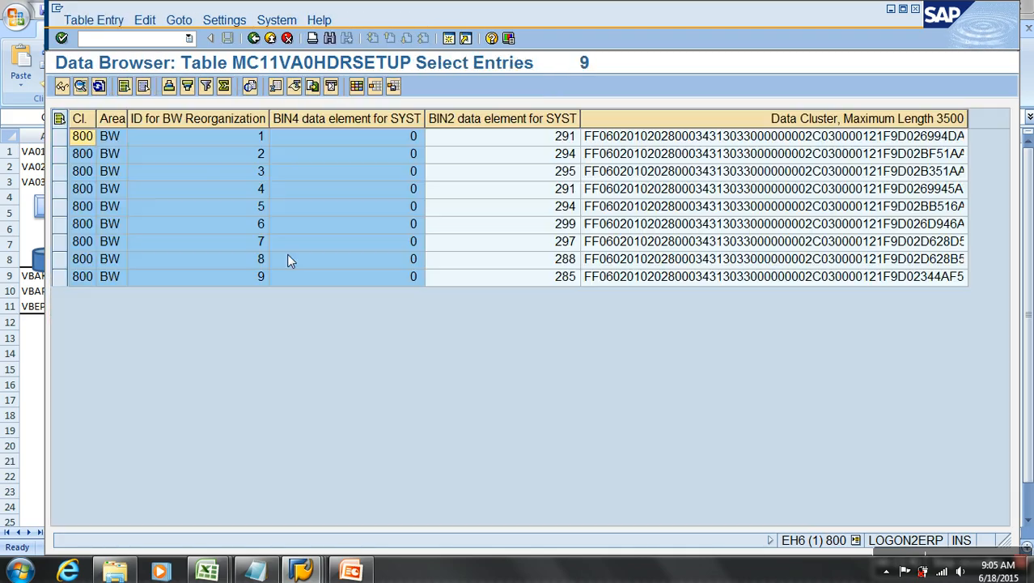
left_click(667, 143)
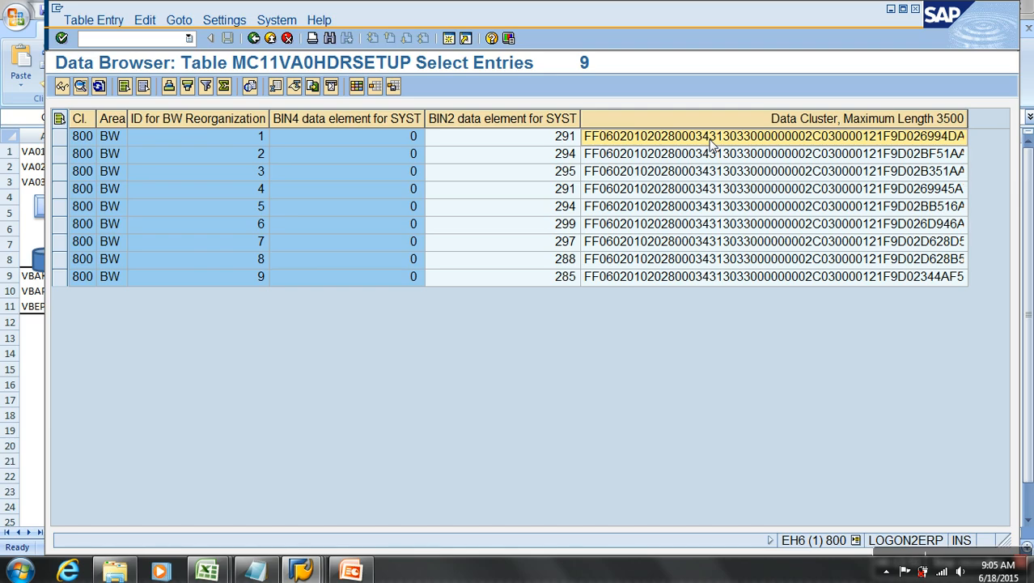
left_click(253, 39)
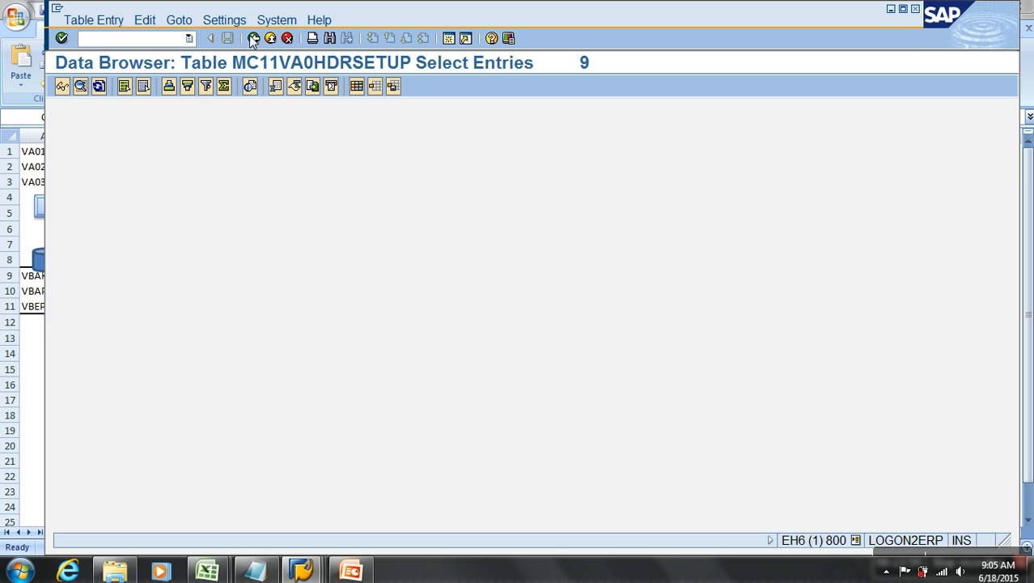
left_click(254, 39)
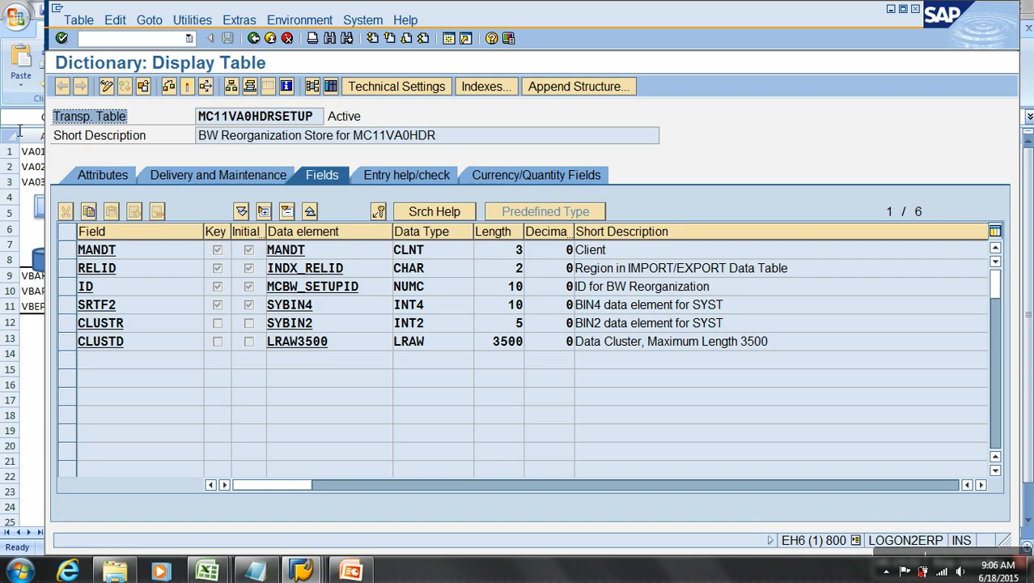
left_click(255, 40)
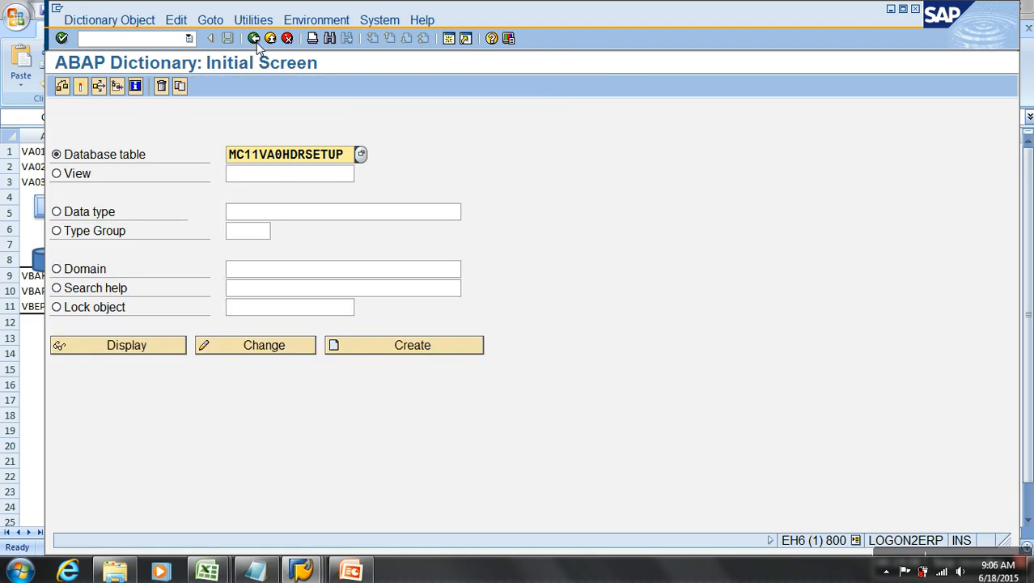
Step: Switch to the Data Warehousing Workbench and open the InfoPackage ip lo init under Sales Document Header Data in full width
mouse_move(301, 570)
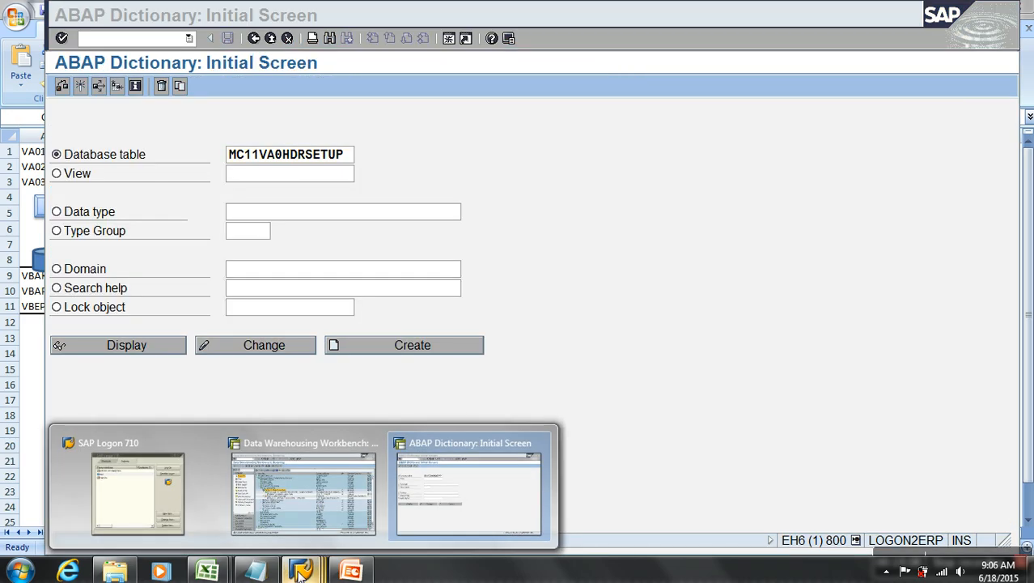
left_click(324, 520)
left_click(258, 277)
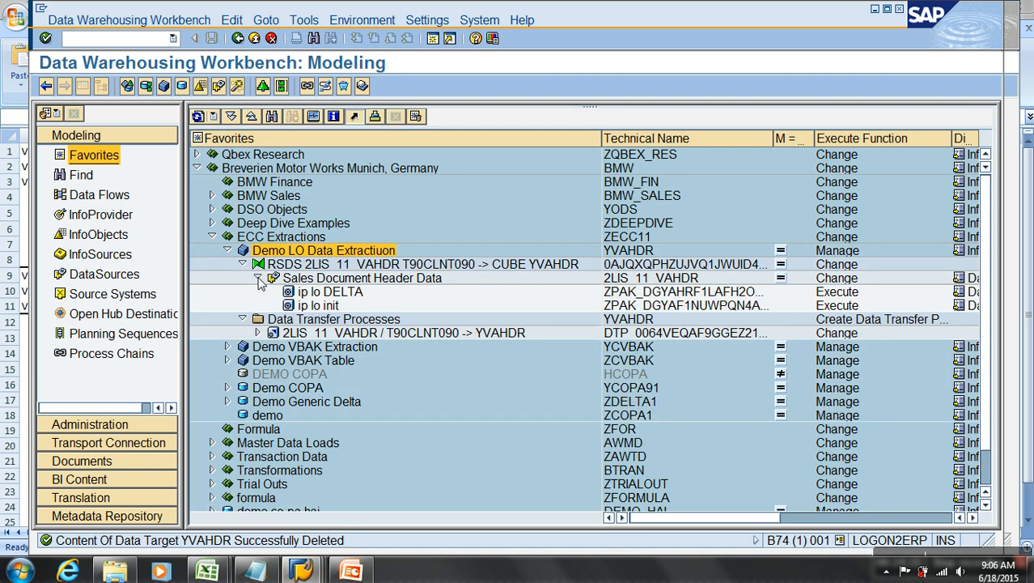
double_click(334, 307)
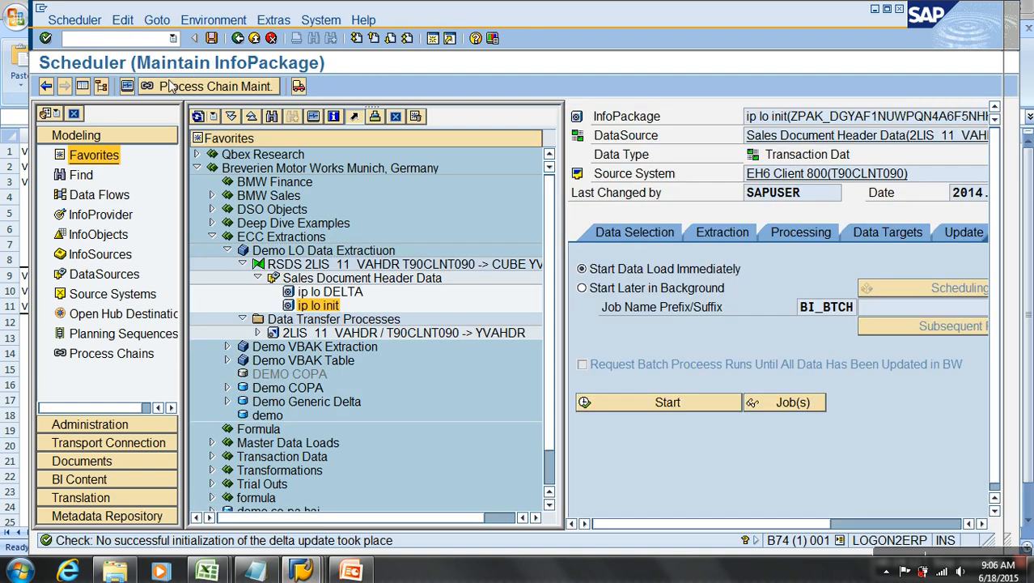
left_click(82, 87)
Step: Review the InfoPackage's delta initialization settings and start its data load immediately
left_click(122, 232)
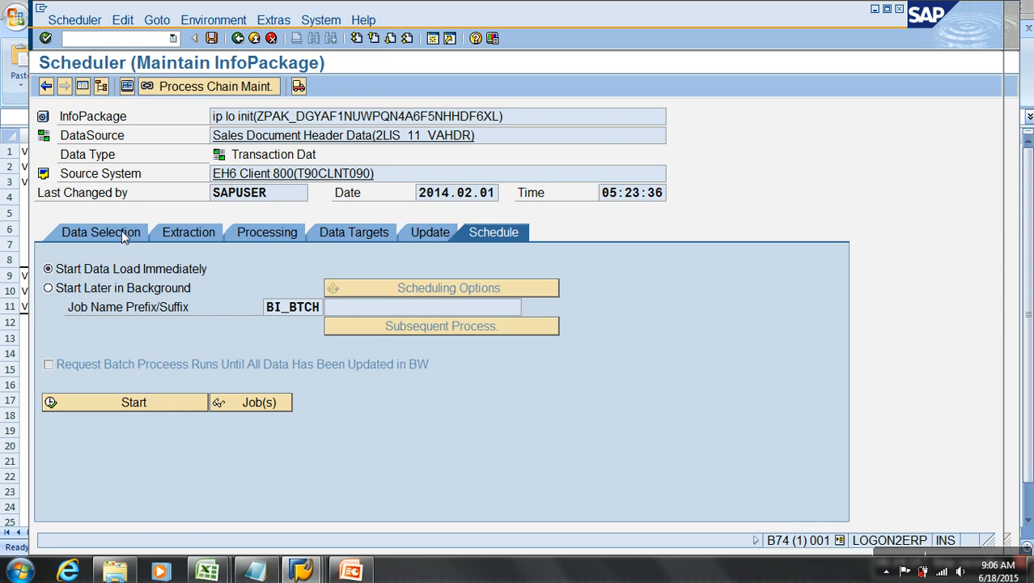
left_click(436, 234)
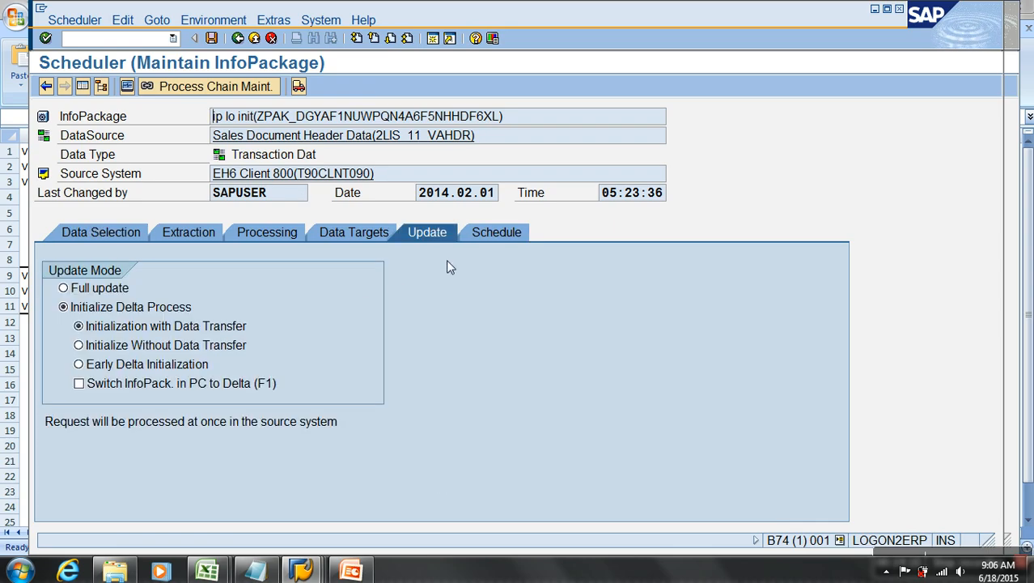
left_click(475, 238)
left_click(168, 408)
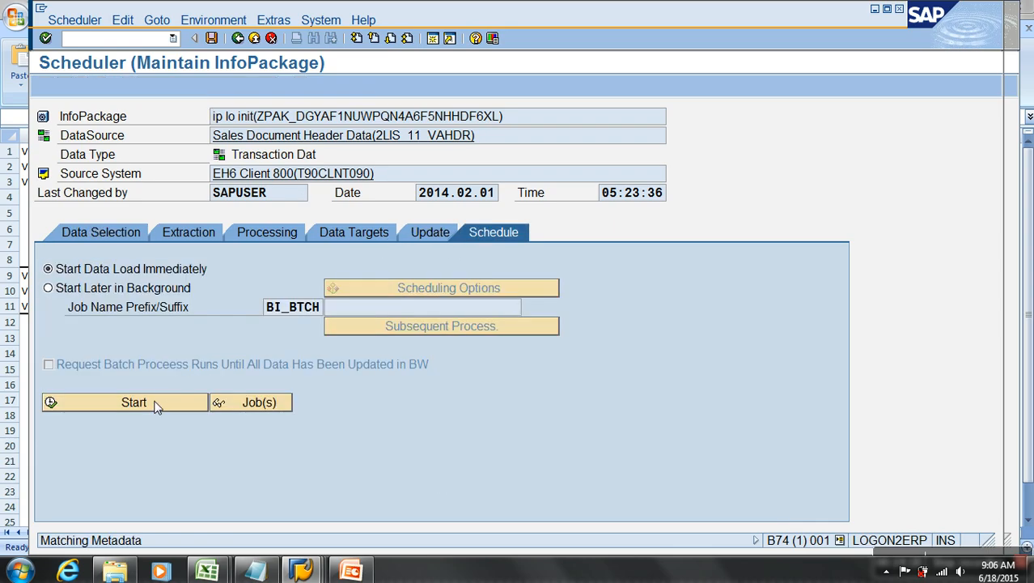
Step: Check the ip lo init load request under 2014.02.02 in the InfoPackage monitor and return to the Favorites tree
left_click(127, 87)
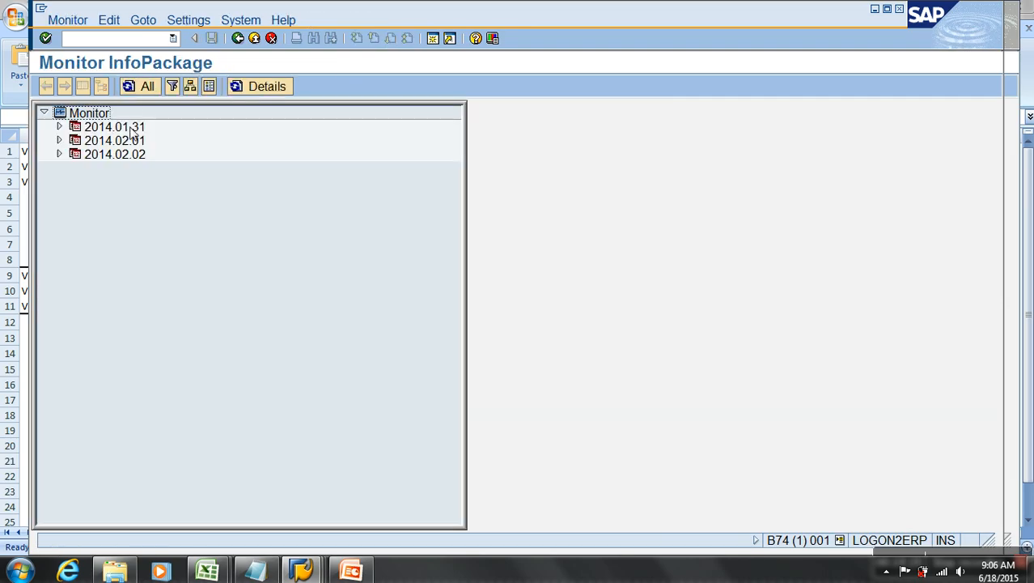
left_click(58, 155)
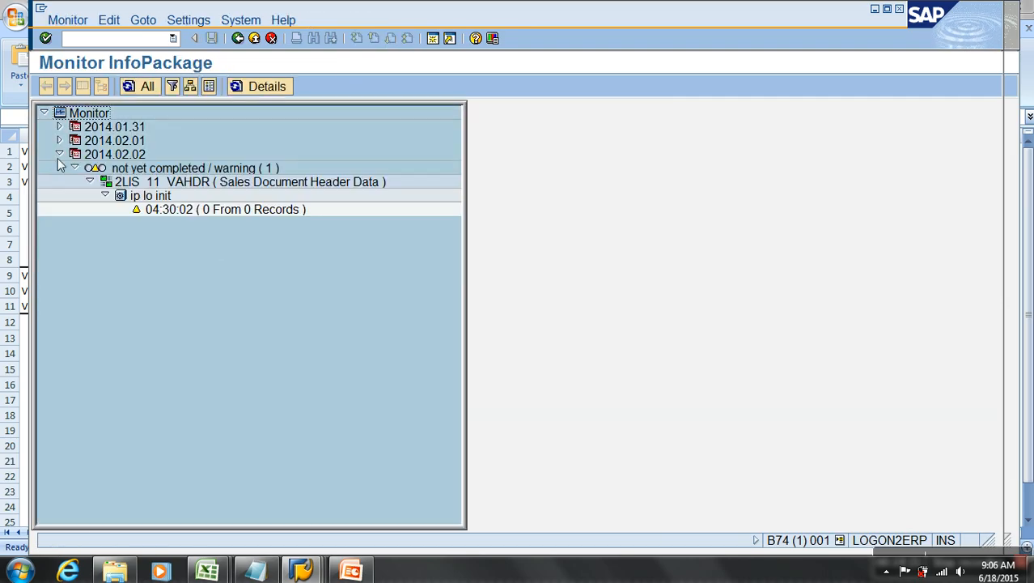
left_click(239, 211)
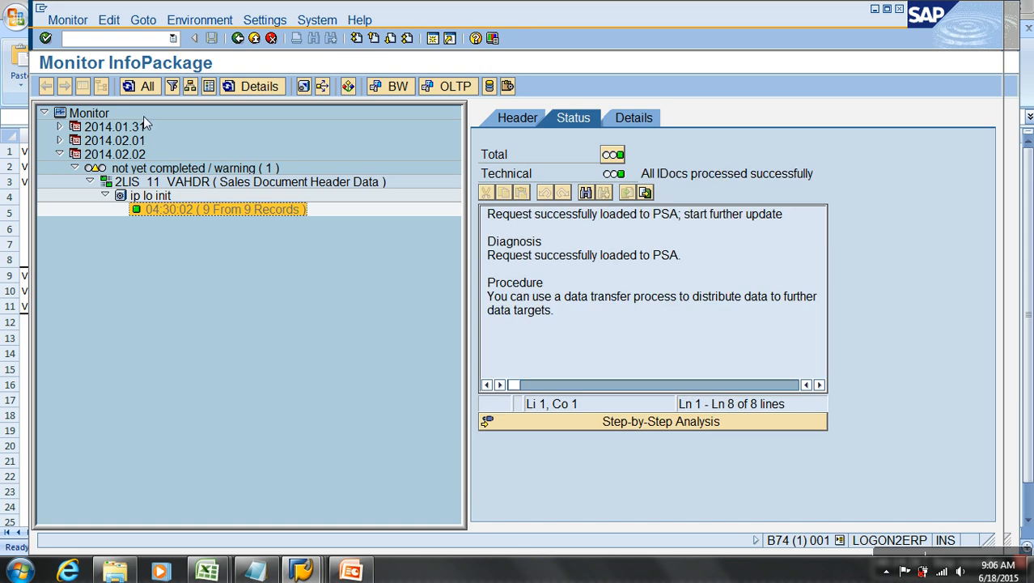
left_click(140, 88)
left_click(242, 213)
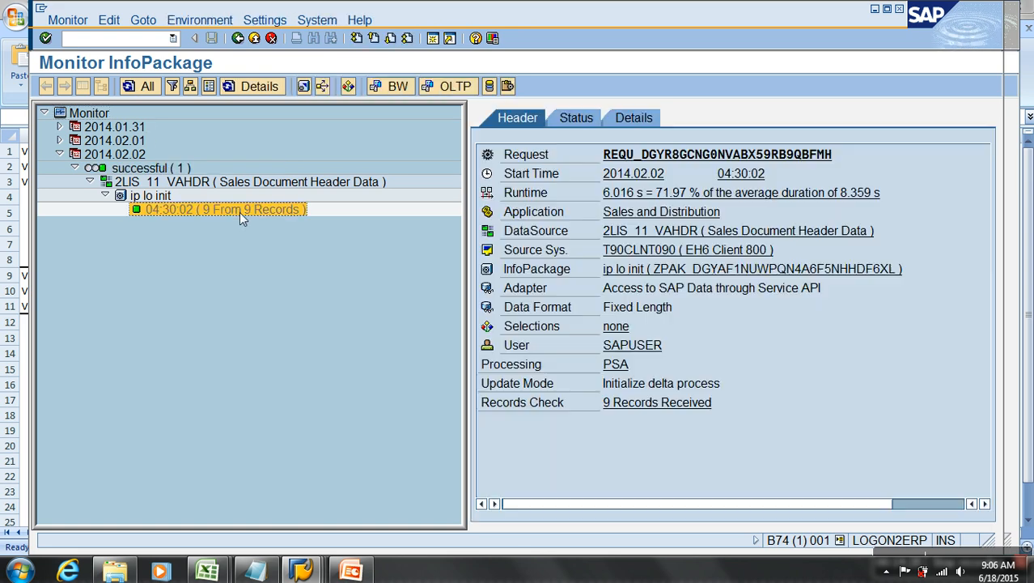
left_click(259, 40)
left_click(254, 39)
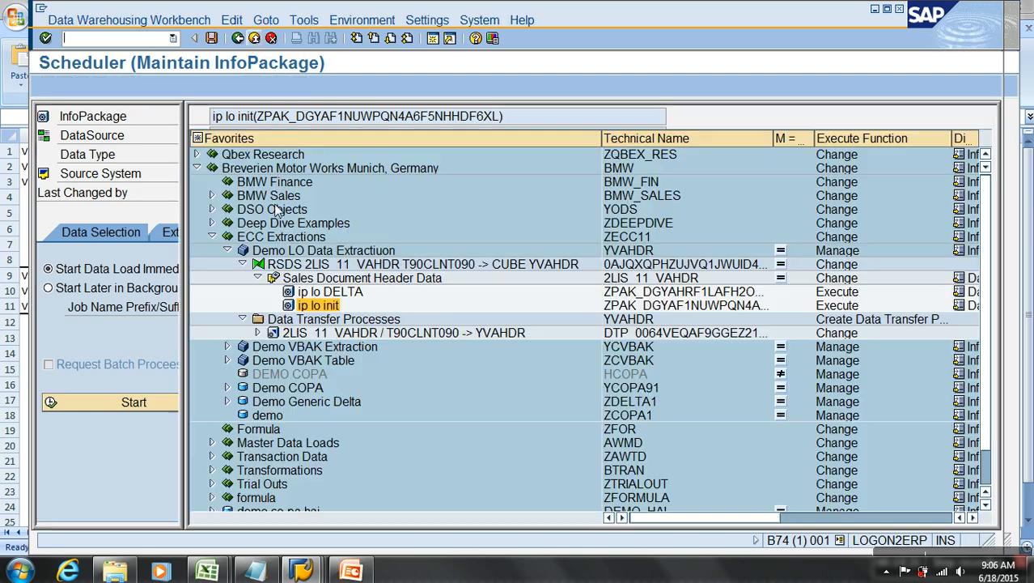
Step: Execute the data transfer process 2LIS_11_VAHDR / T90CLNT090 -> YVAHDR, display its request monitor and refresh the status
double_click(381, 332)
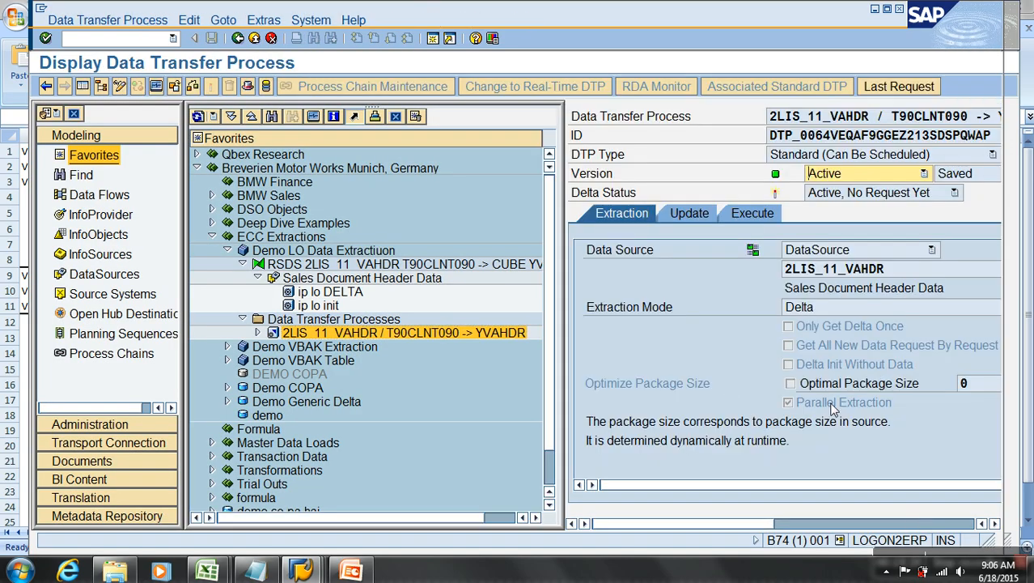
left_click(911, 524)
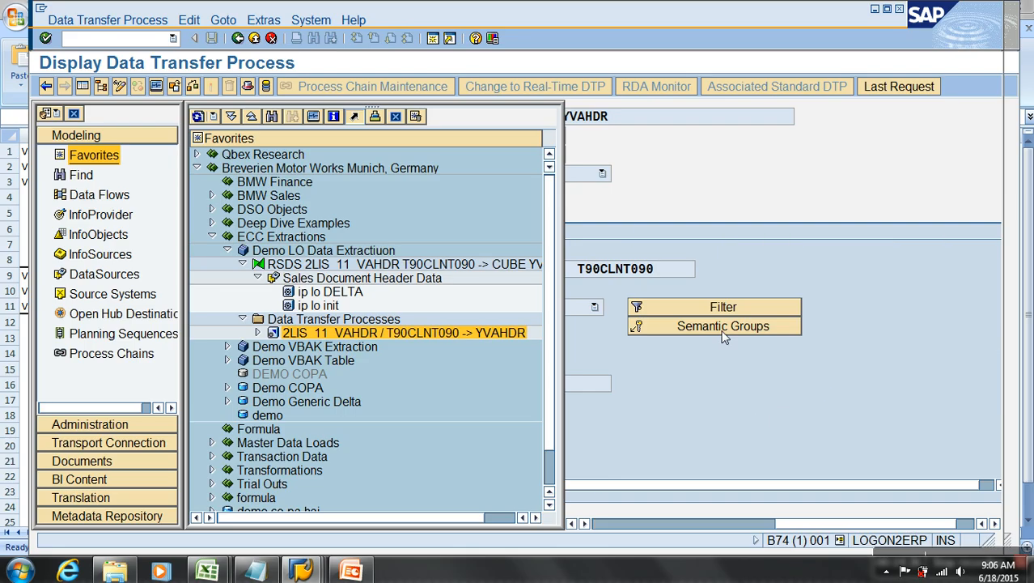
left_click_drag(803, 524, 779, 526)
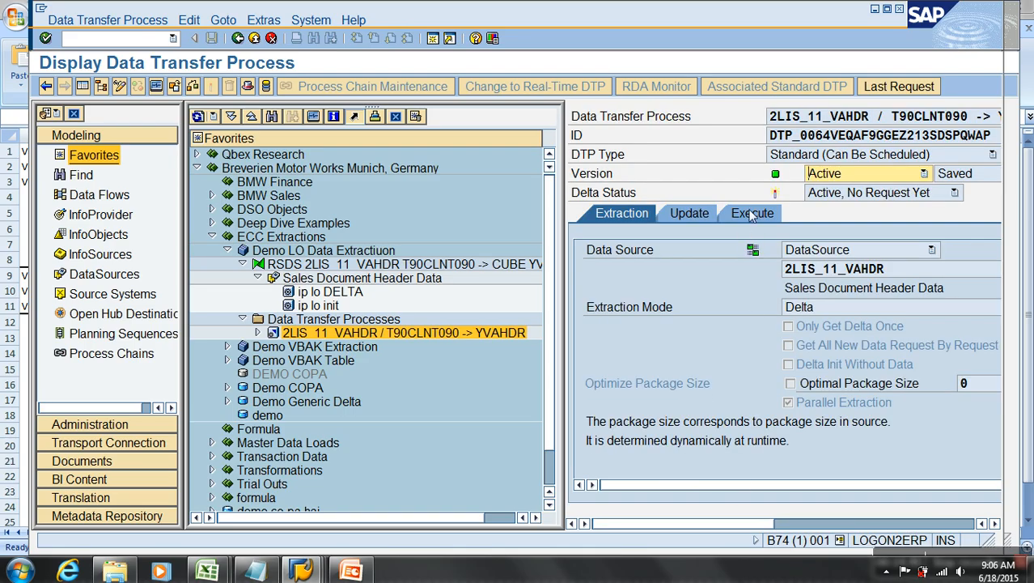
left_click(751, 214)
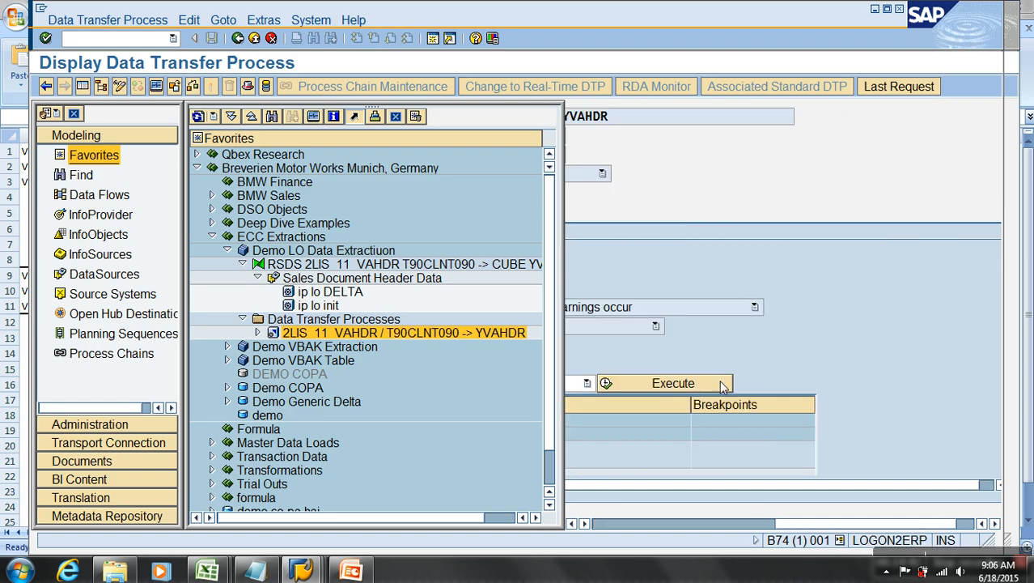
left_click(722, 386)
left_click(321, 329)
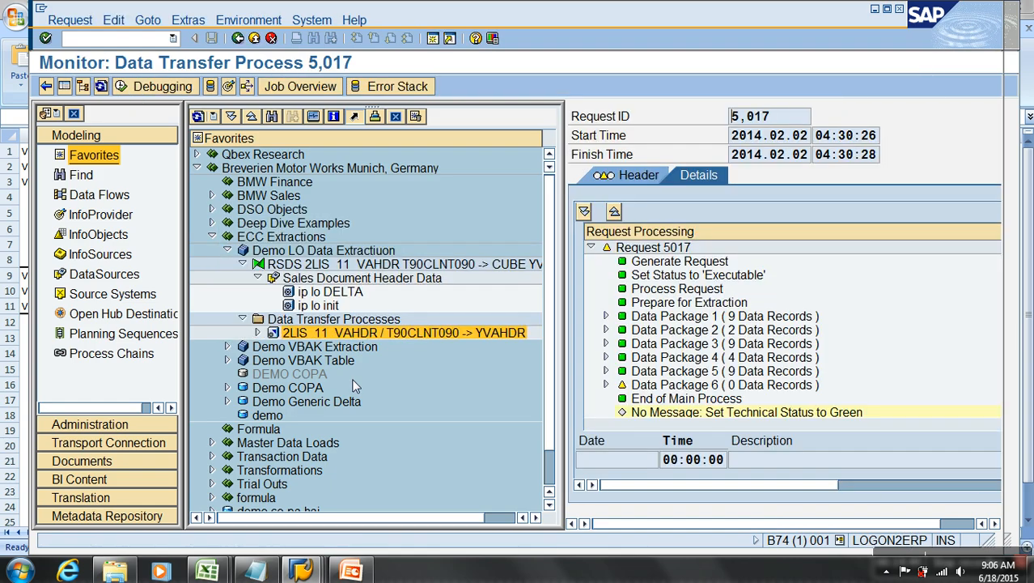
left_click(101, 87)
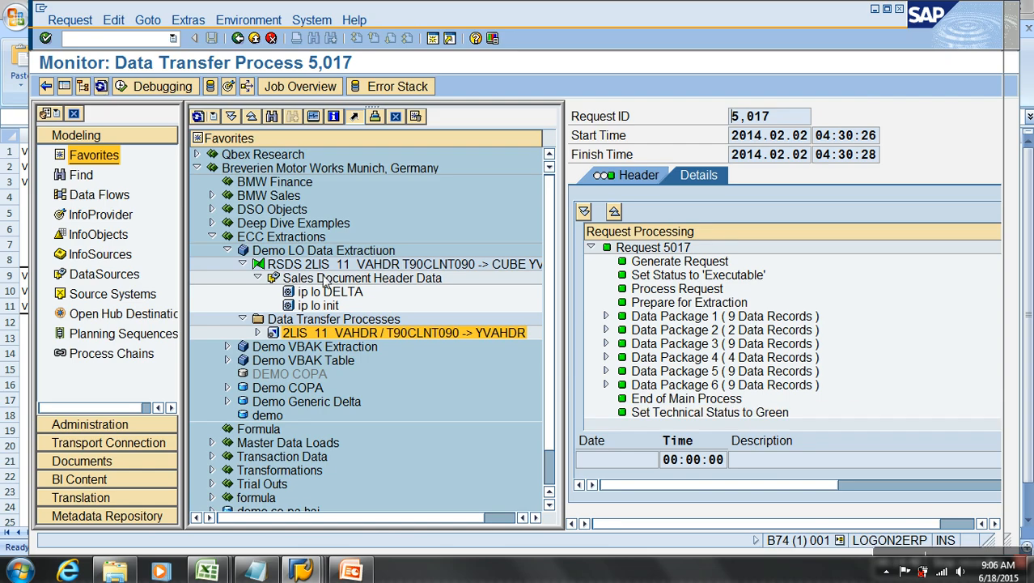
Step: Delete all listed PSA requests of the Sales Document Header Data DataSource 2LIS_11_VAHDR
right_click(324, 280)
left_click(377, 423)
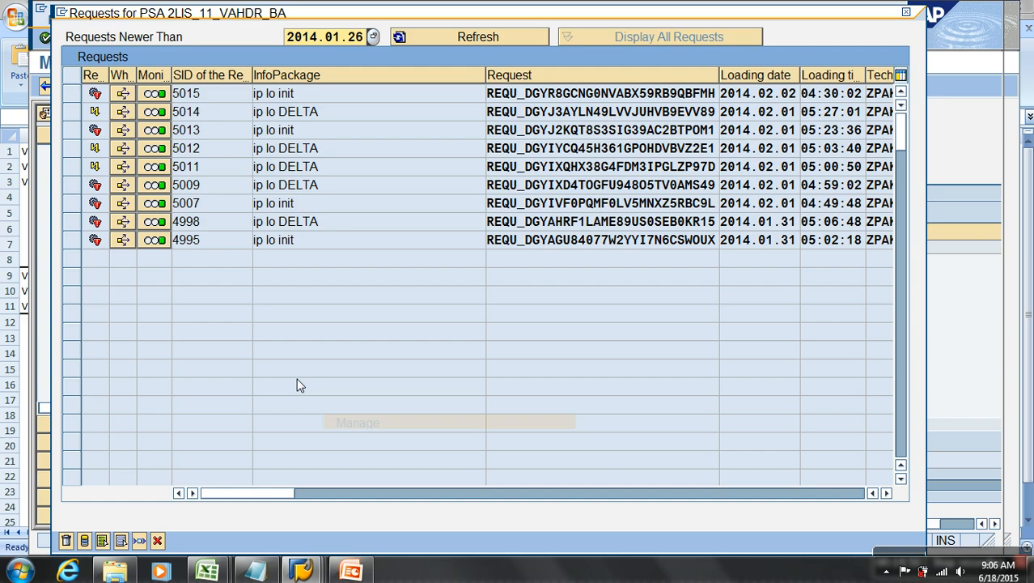
left_click_drag(71, 241, 71, 93)
left_click(67, 540)
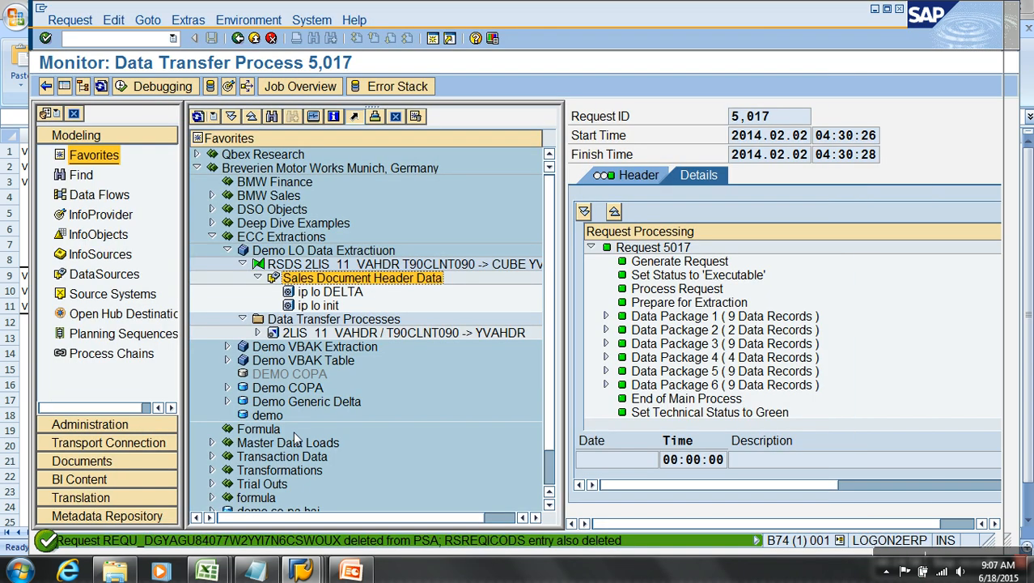
Step: Delete the data of the Demo LO Data Extraction cube YVAHDR, including the contents of its dimension tables
right_click(321, 252)
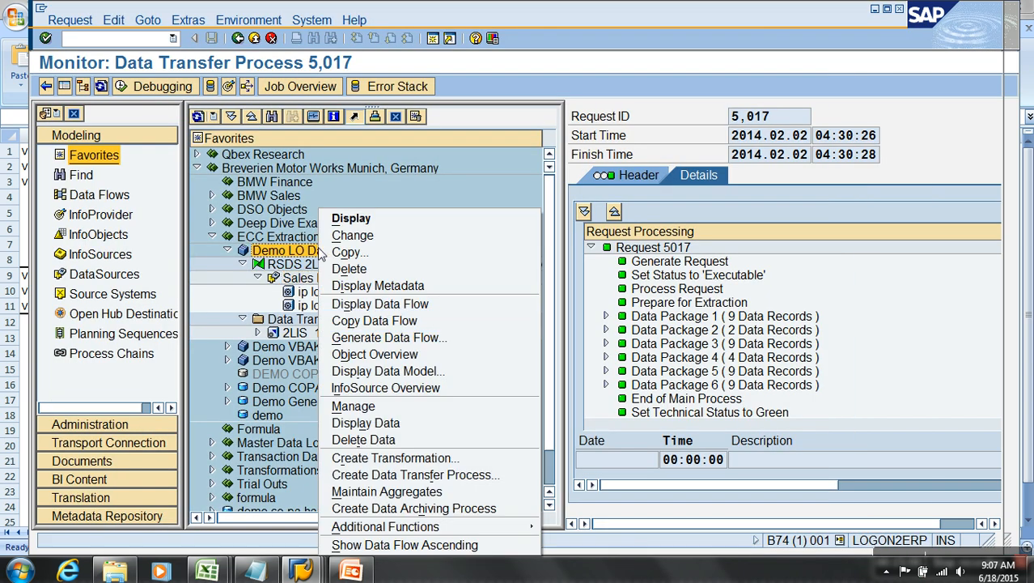
left_click(370, 439)
left_click(353, 293)
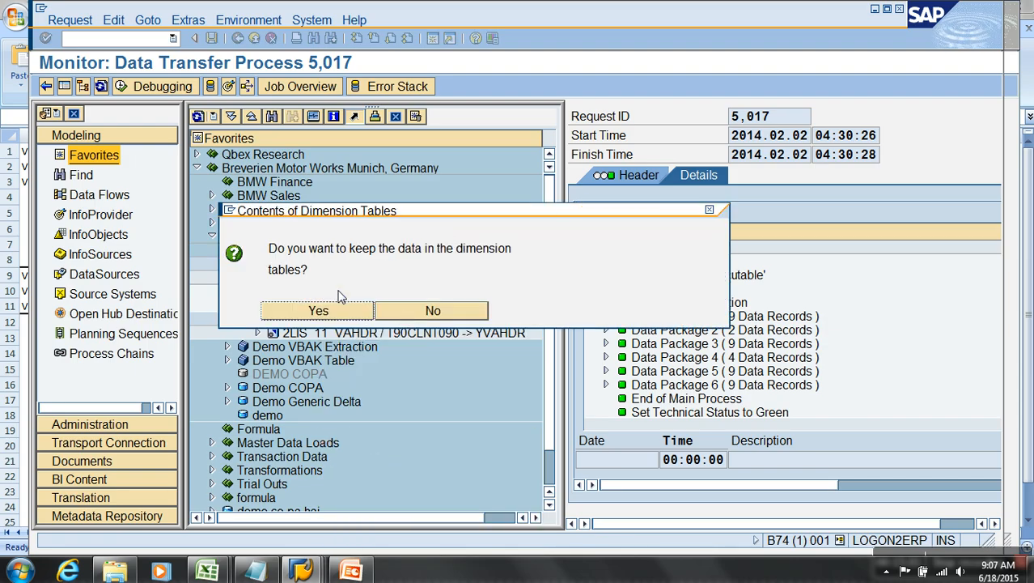
left_click(432, 310)
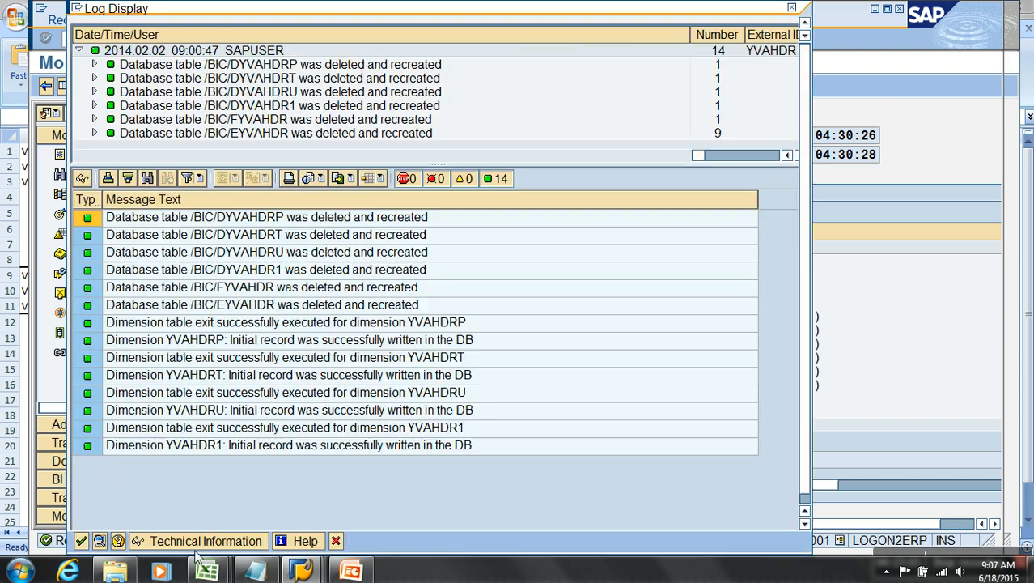
left_click(81, 541)
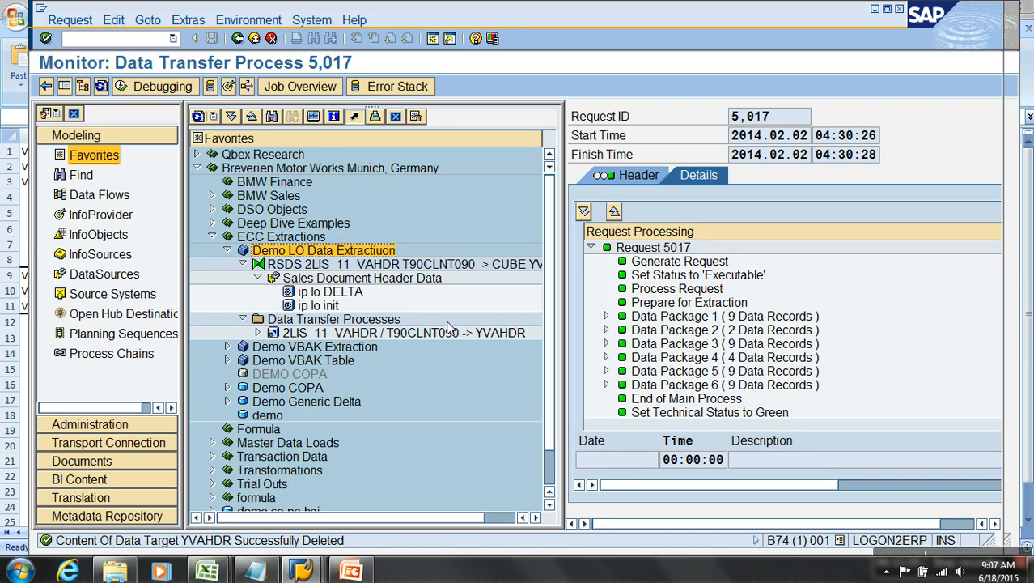
Step: Execute the data transfer process into YVAHDR again without displaying the request monitor
double_click(372, 334)
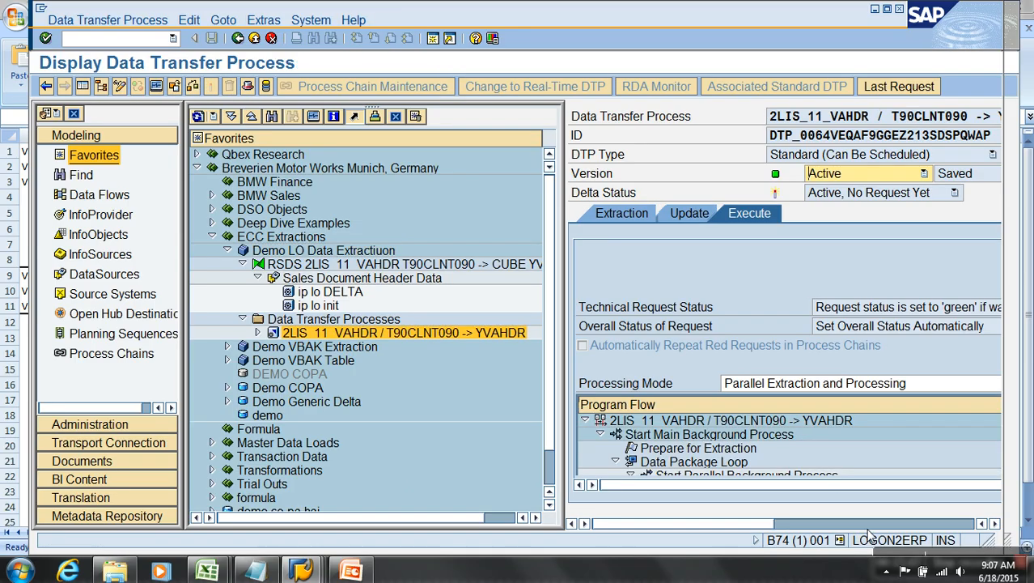
left_click(662, 382)
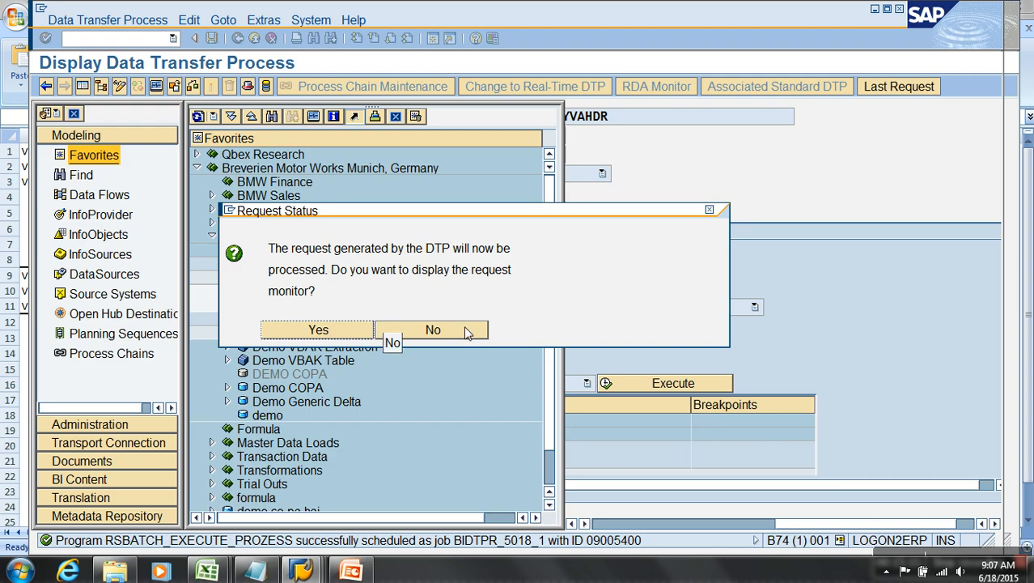
left_click(465, 330)
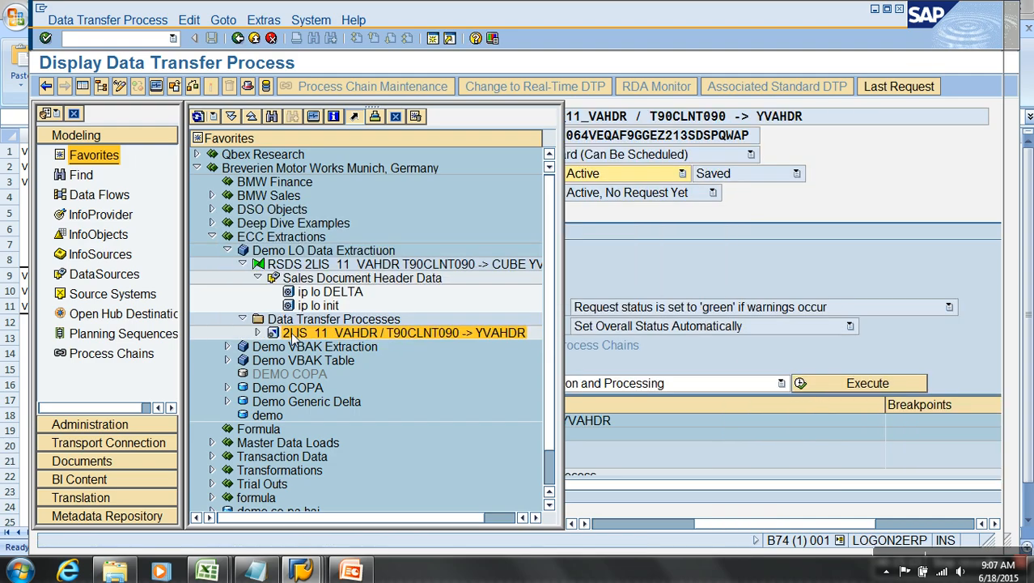
Step: Delete all init selections for the source system from the ip lo init InfoPackage's initialization options
double_click(317, 306)
left_click(75, 21)
left_click(105, 89)
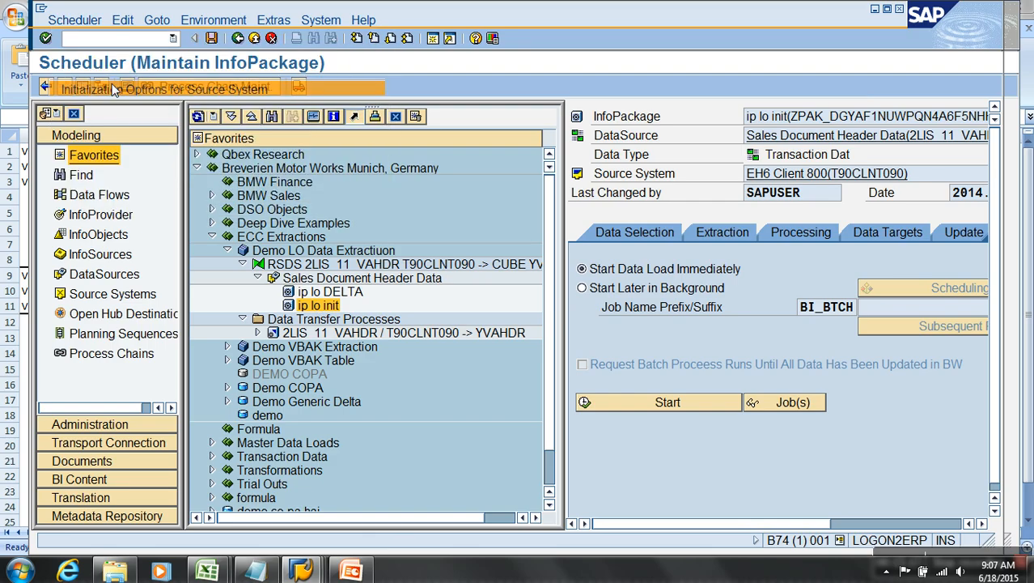
left_click(63, 214)
left_click(103, 375)
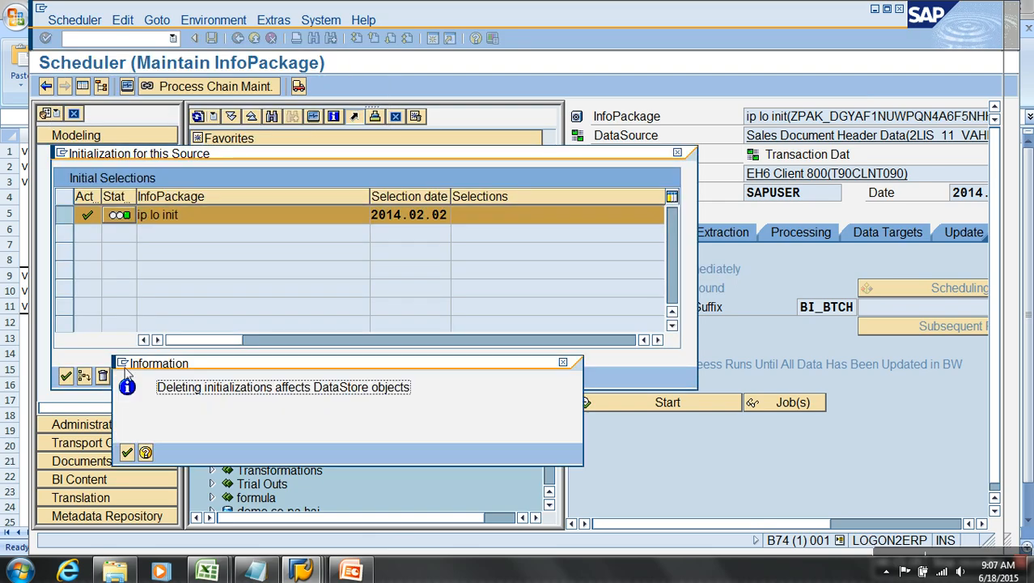
left_click(127, 453)
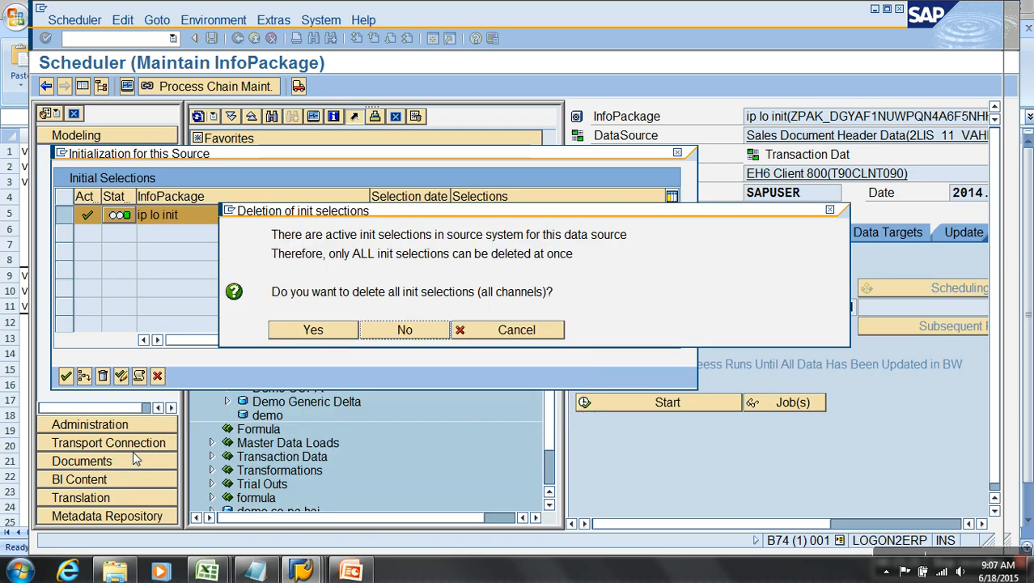
left_click(316, 332)
left_click(157, 376)
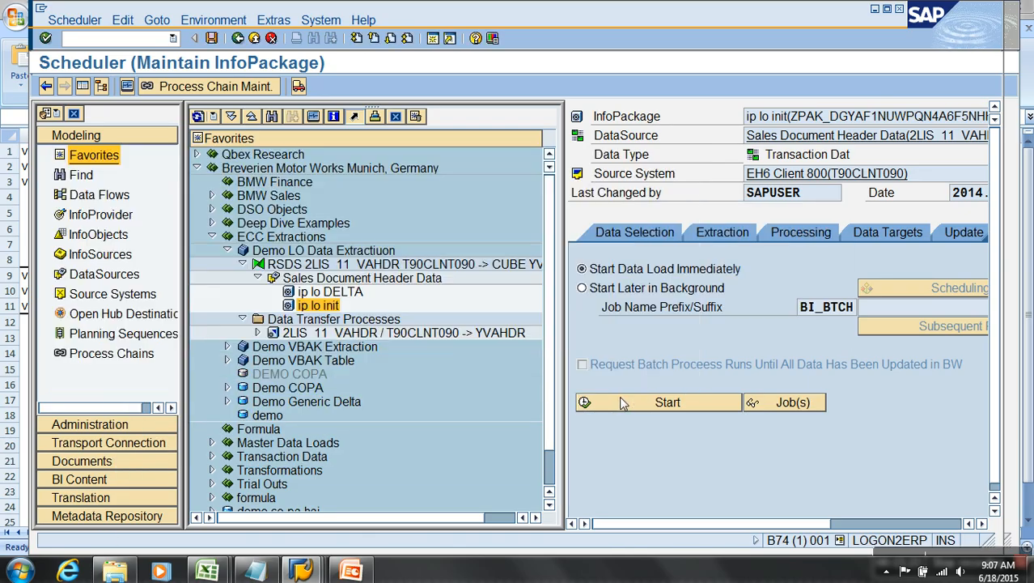
Step: Start the ip lo init data load, check its request in the monitor and view the InfoPackage's update mode
left_click(647, 404)
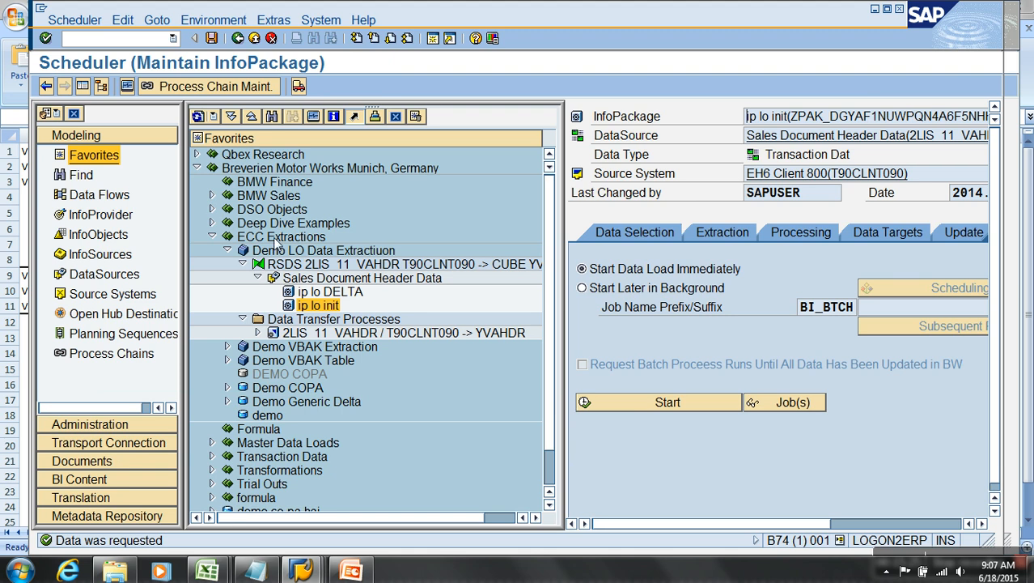
left_click(127, 86)
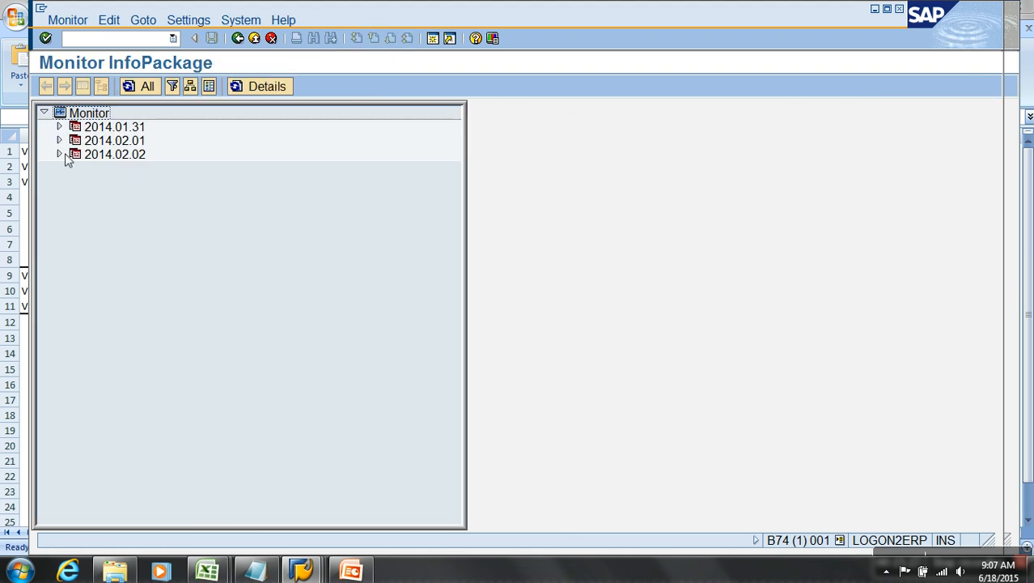
left_click(60, 154)
left_click(75, 182)
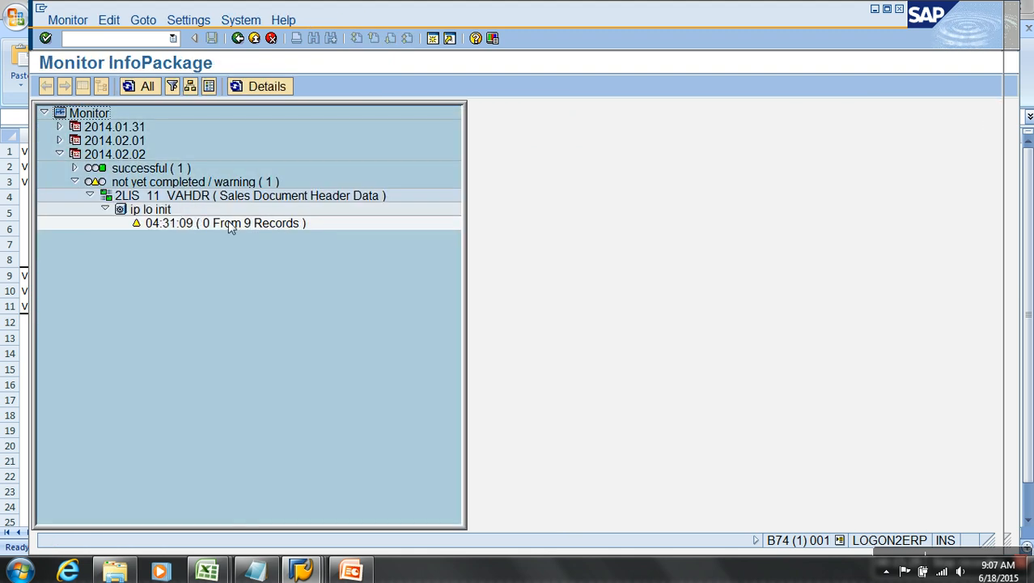
double_click(230, 225)
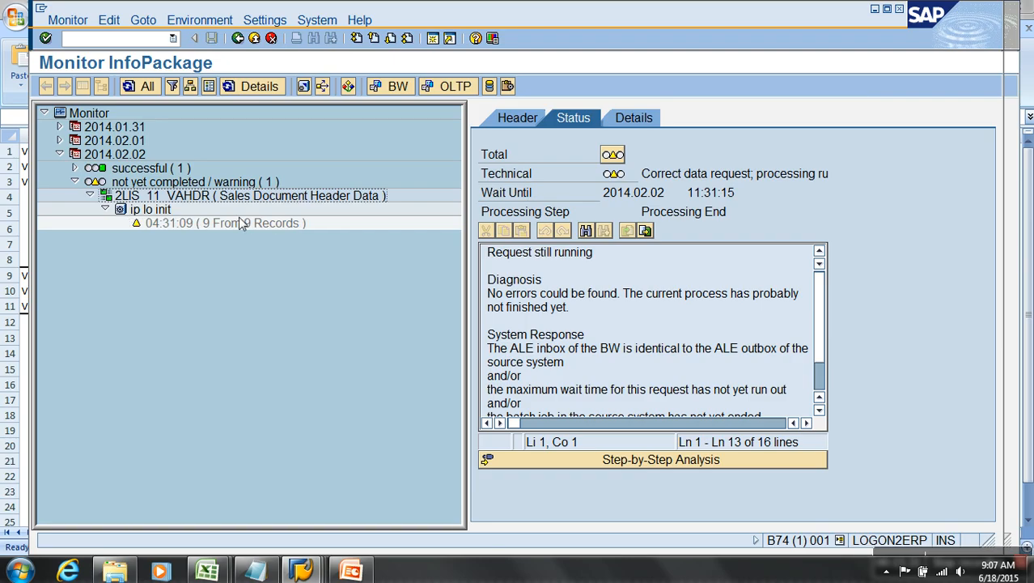
left_click(247, 223)
left_click(252, 38)
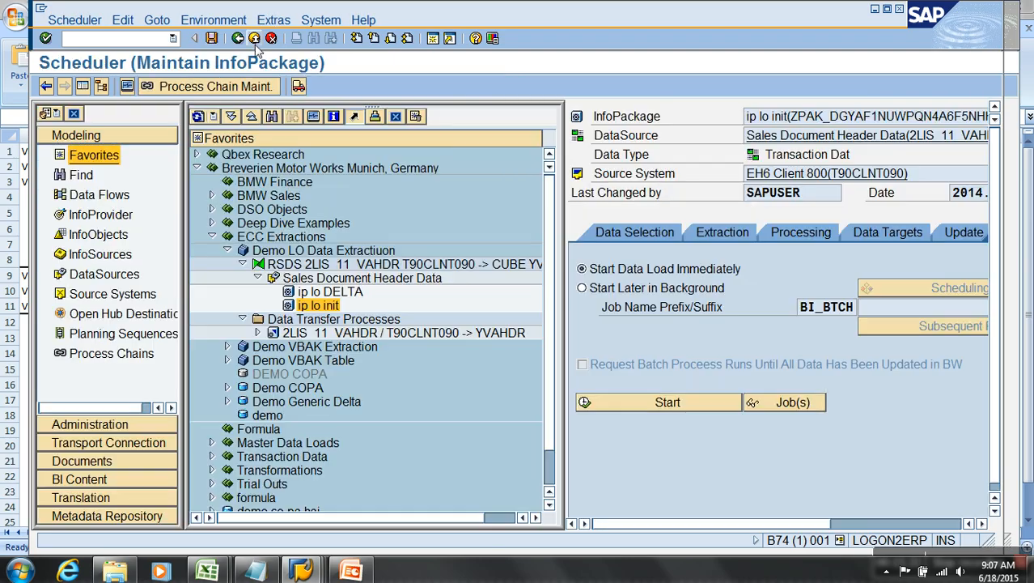
left_click(957, 233)
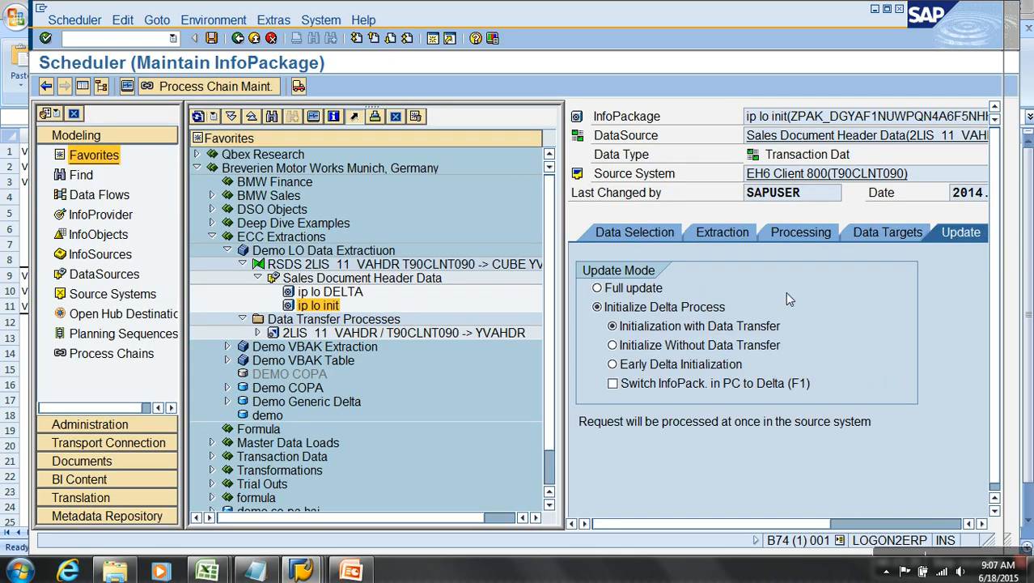
Step: Load the new PSA data into cube YVAHDR with its data transfer process and display the request monitor
double_click(405, 333)
left_click(842, 523)
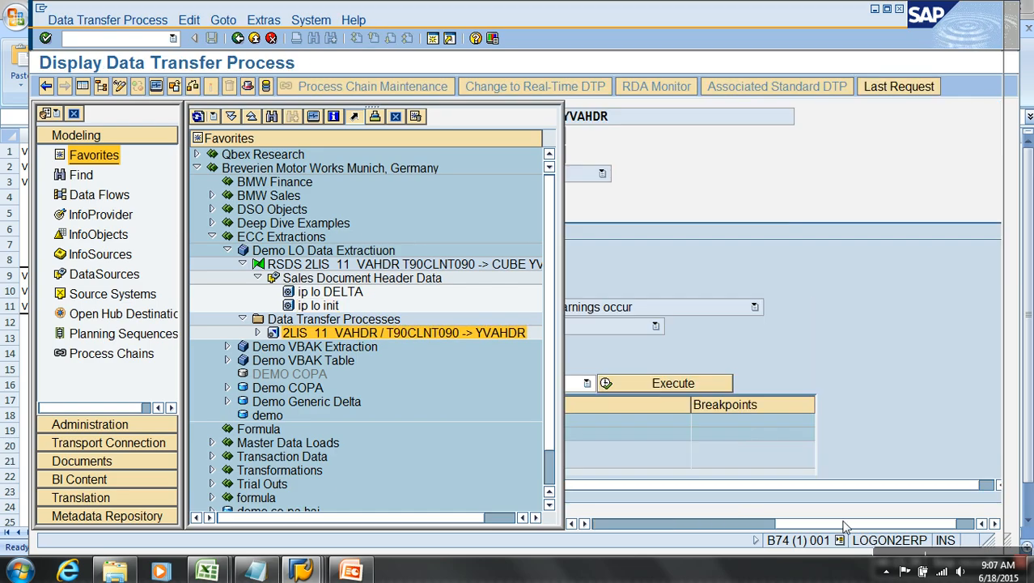
left_click(687, 385)
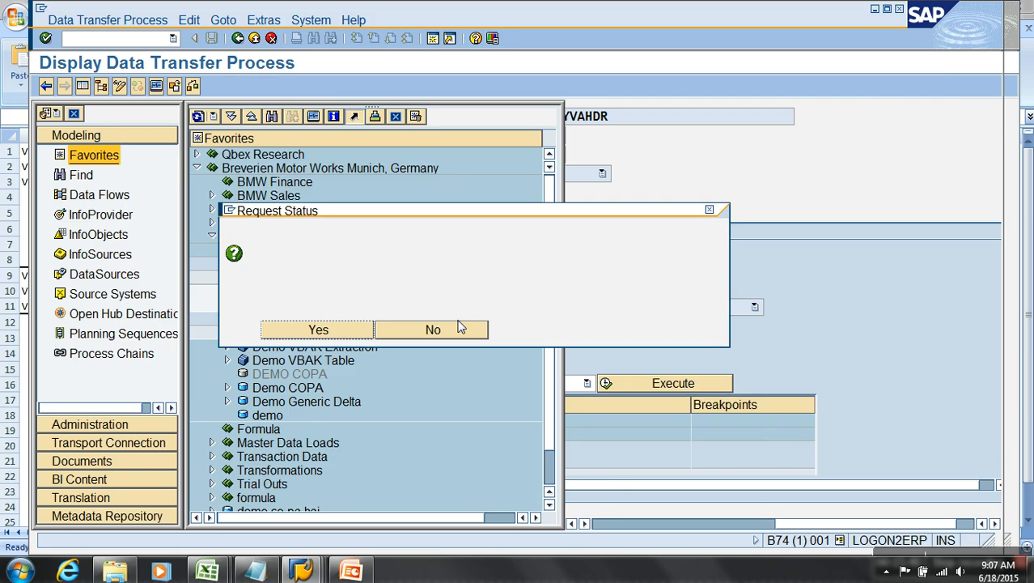
left_click(330, 328)
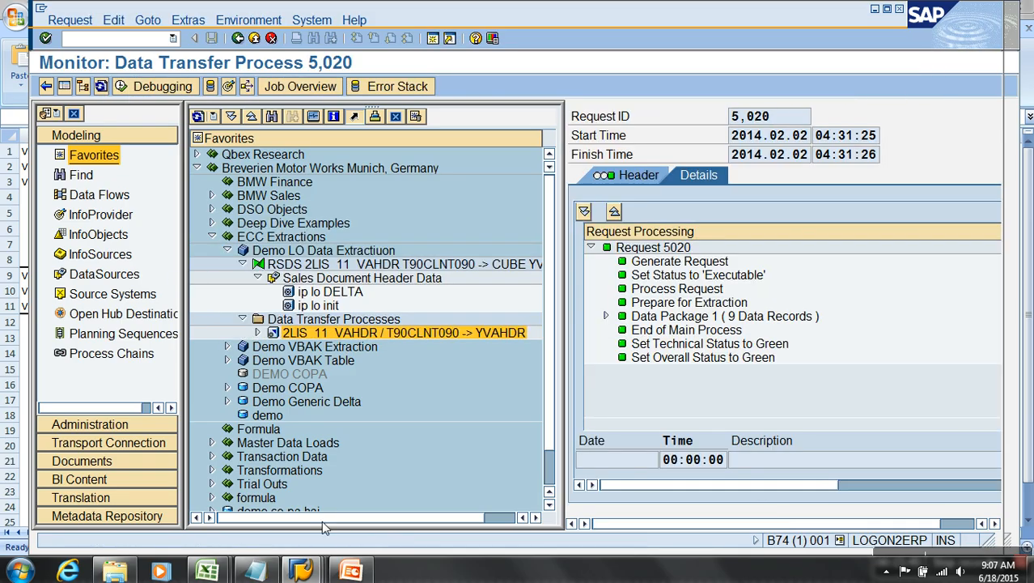
Step: Switch to the ECC session and open the sales order for material R-1180 for changing in VA02
left_click(301, 571)
left_click(516, 520)
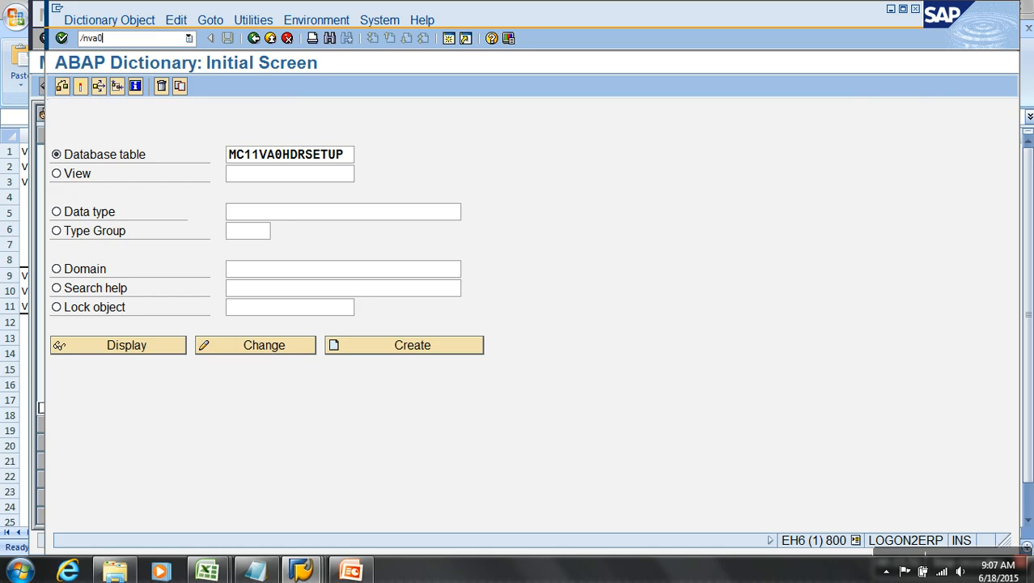
key("Return")
left_click(235, 154)
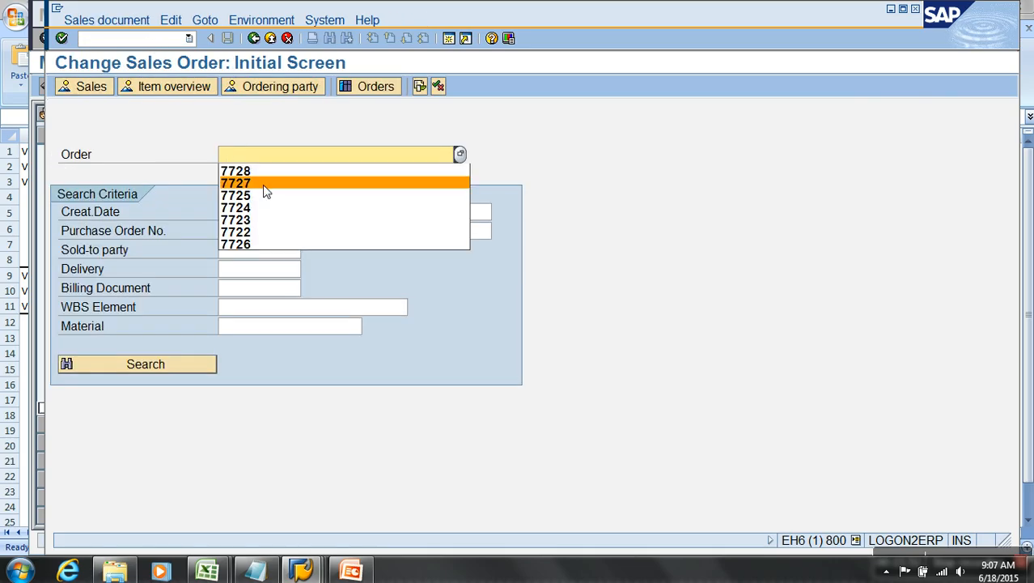
left_click(258, 209)
key("Return")
key("Return")
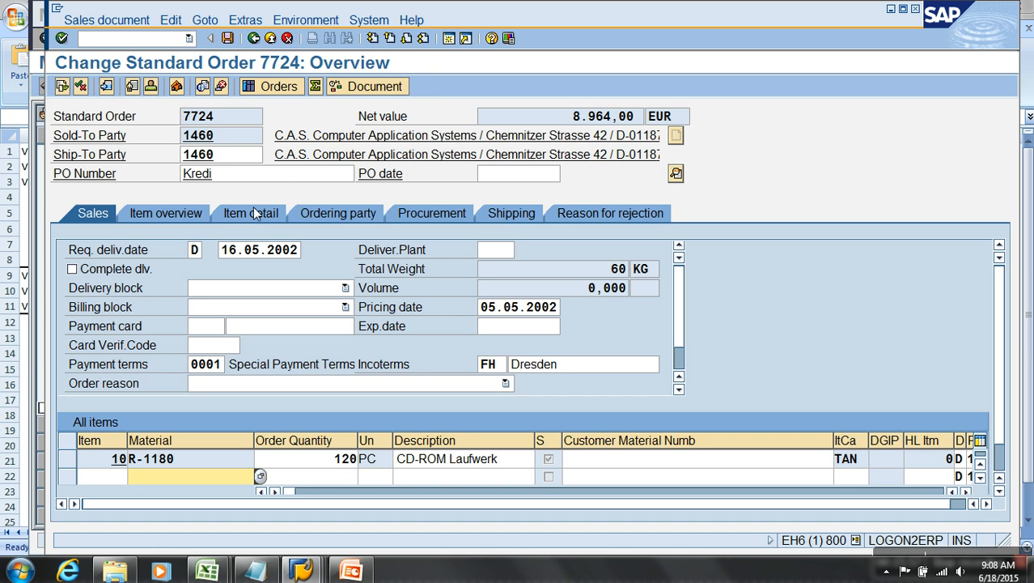
Step: Set the order quantity of item 10 (R-1180) to 140 and save the order
left_click(340, 458)
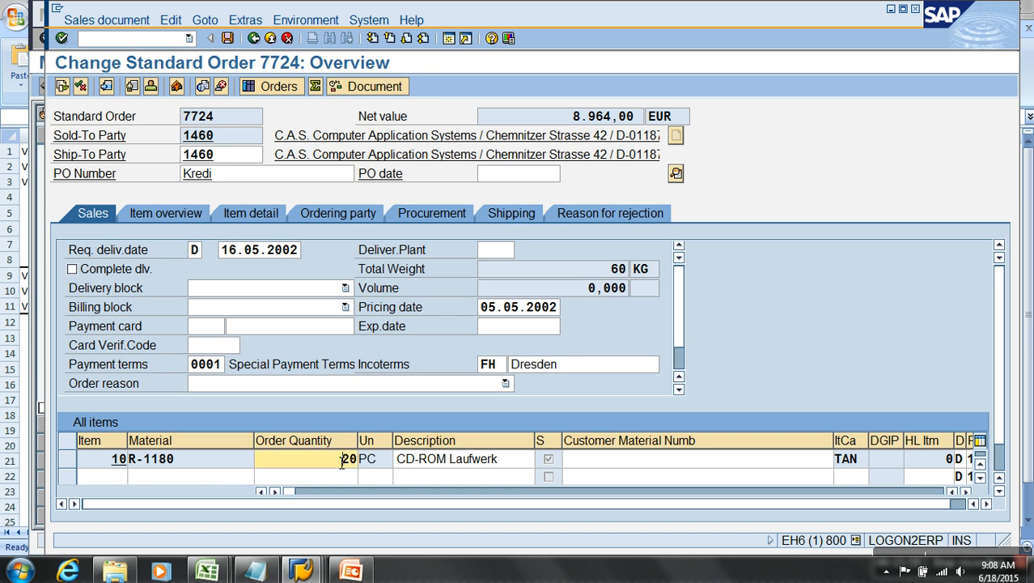
key("Return")
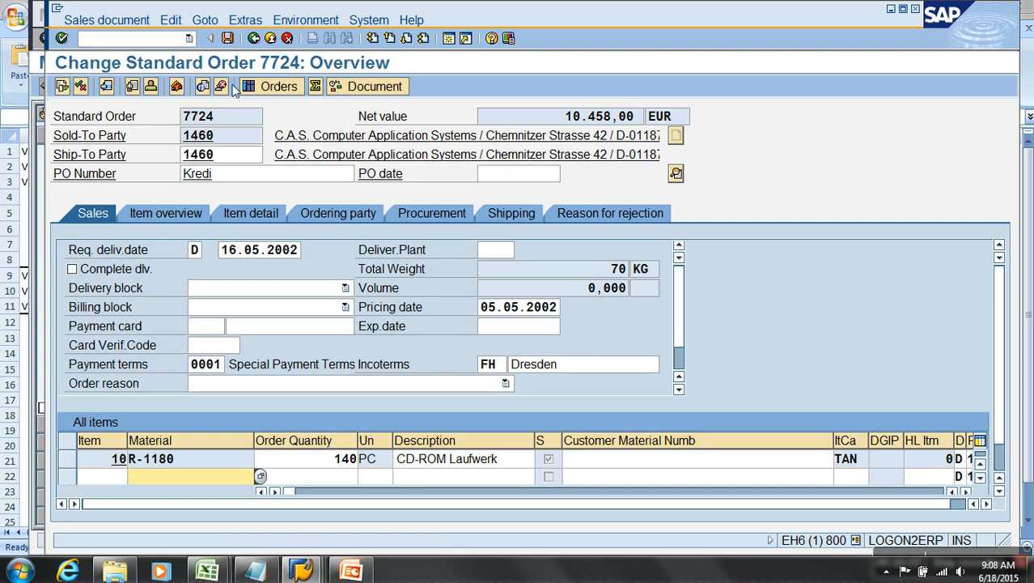
left_click(227, 38)
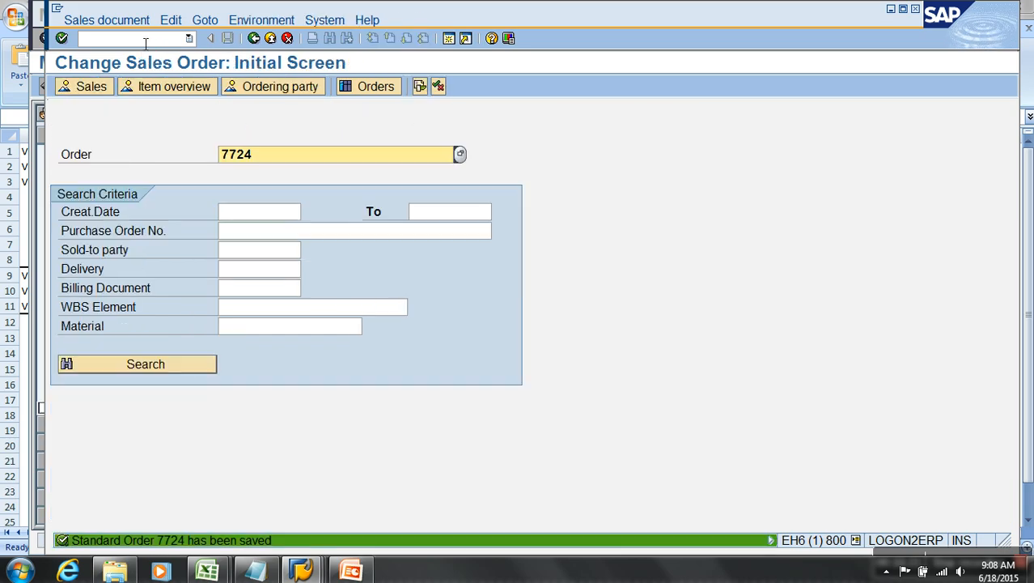
Step: Open the next consecutive sales order, which contains material L-60C, for changing
key("BackSpace")
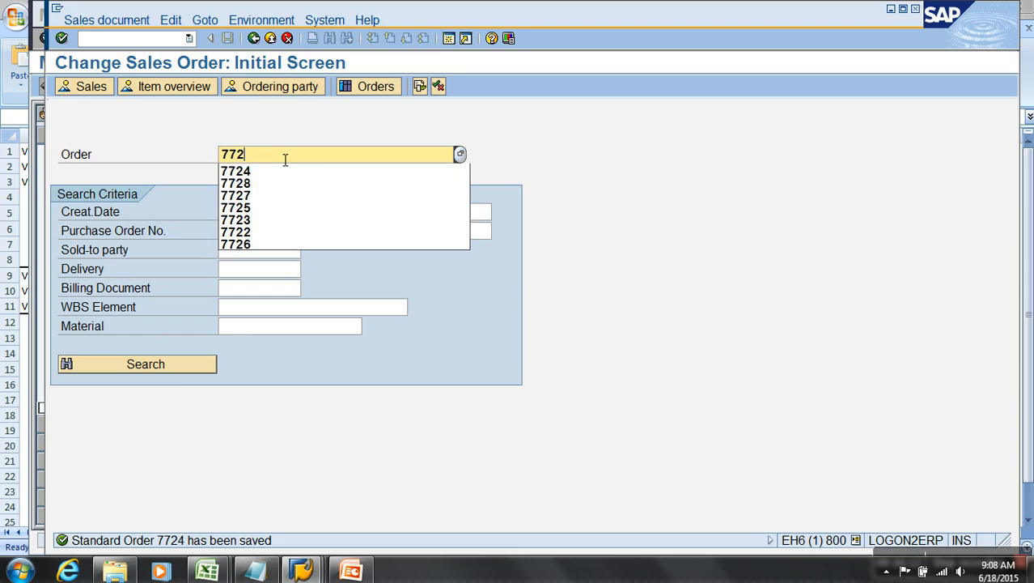
type("5")
key("Return")
key("Return")
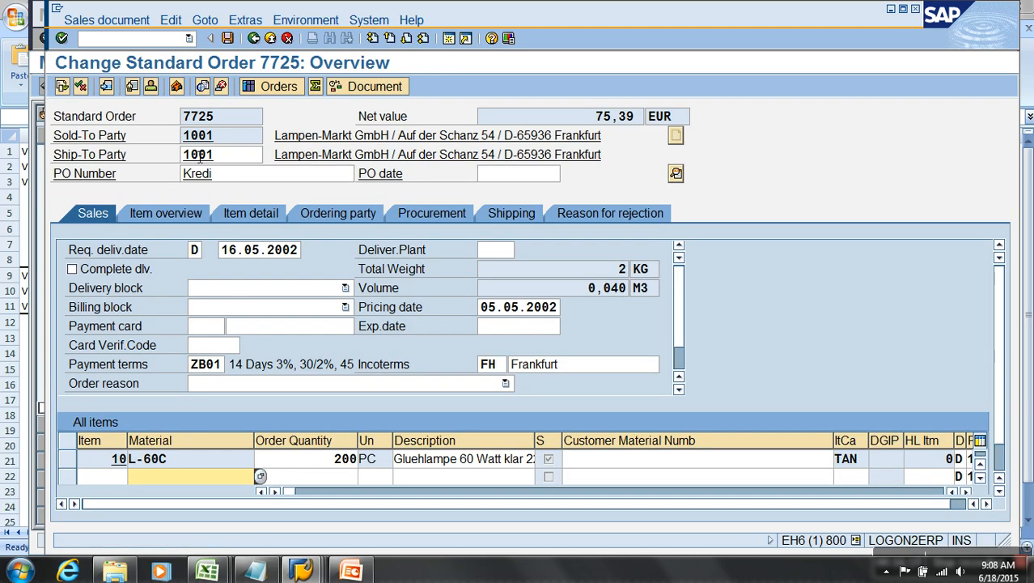
Step: Set the order quantity of item 10 (L-60C) to 220 and save the order
left_click_drag(330, 461, 408, 461)
type("220")
key("Return")
key("Return")
left_click(227, 38)
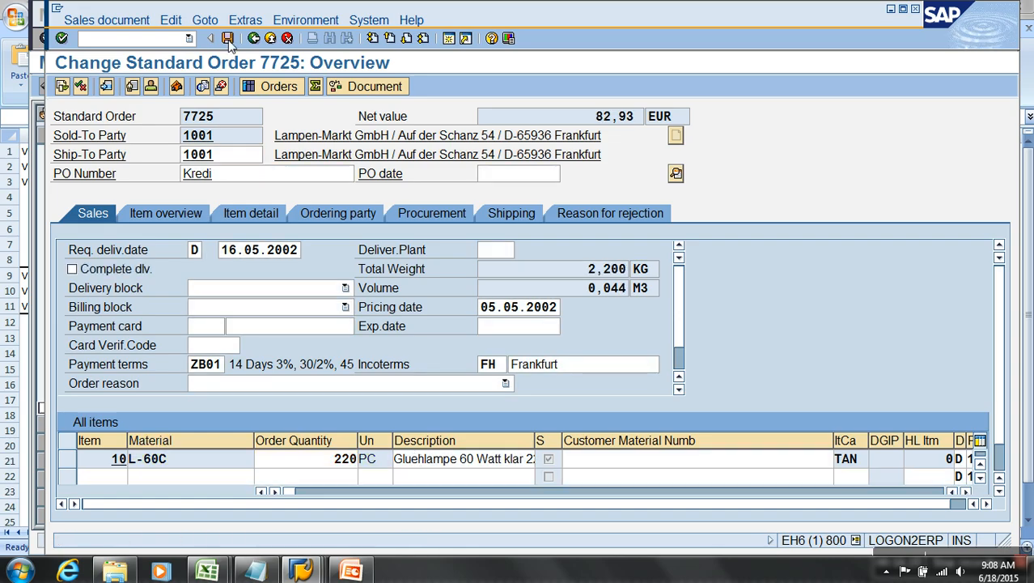
Step: Start creating a sales order of type OR with reference in VA01
left_click(135, 38)
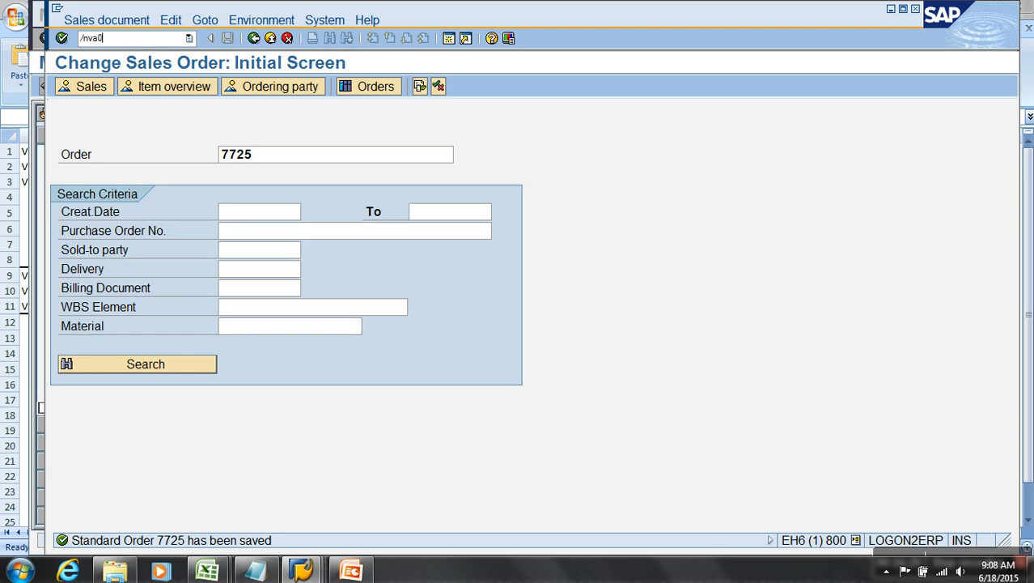
key("Return")
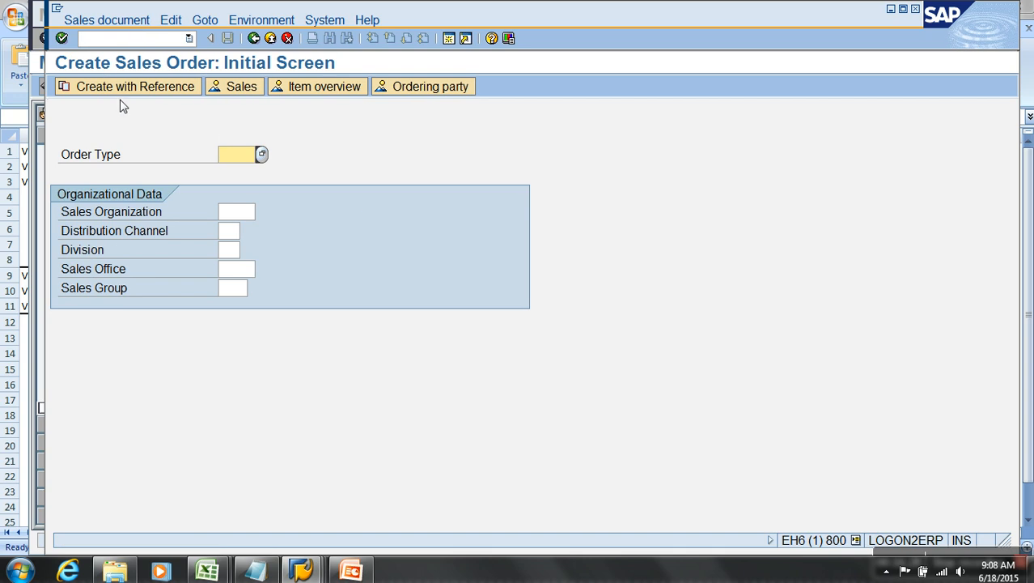
left_click(150, 93)
left_click(231, 155)
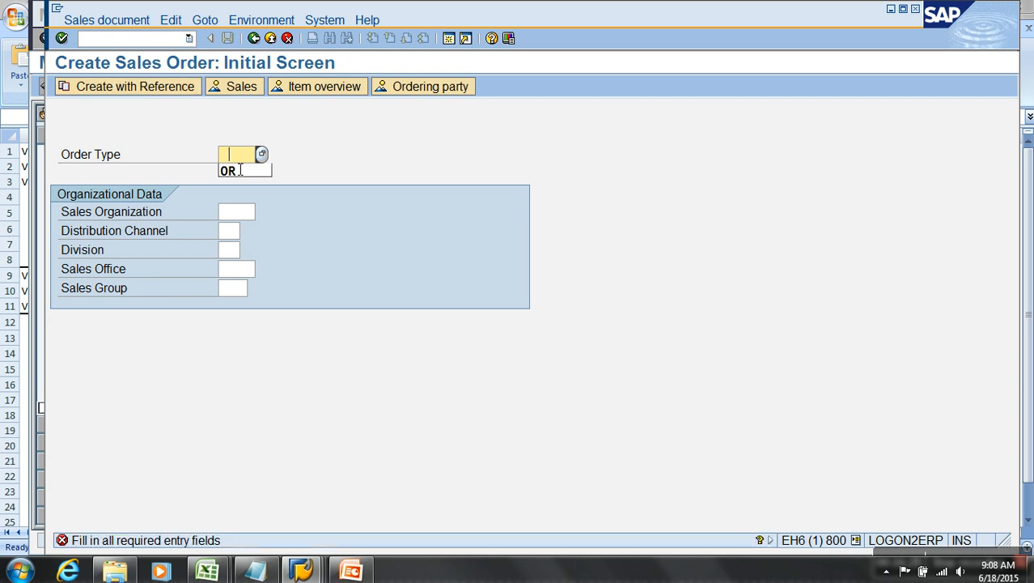
left_click(236, 171)
left_click(138, 87)
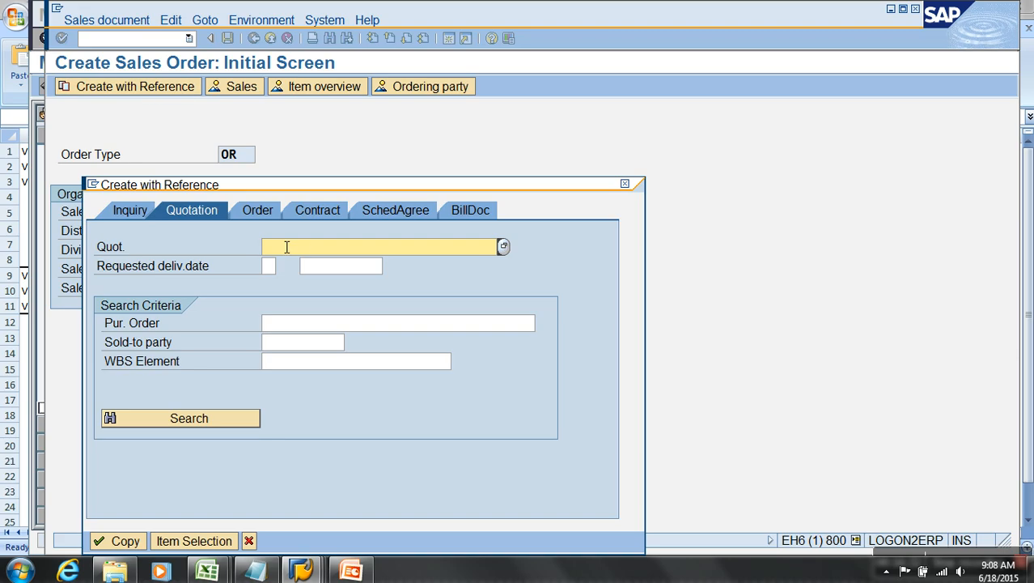
Step: Copy the suggested reference sales order into the new standard order and save it
left_click(258, 212)
left_click(306, 246)
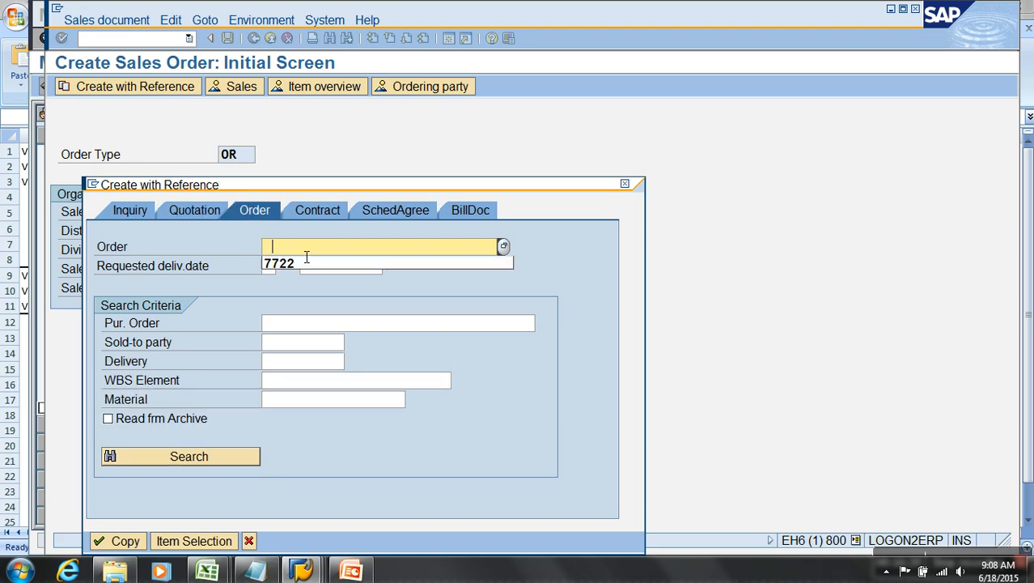
left_click(294, 262)
left_click(132, 545)
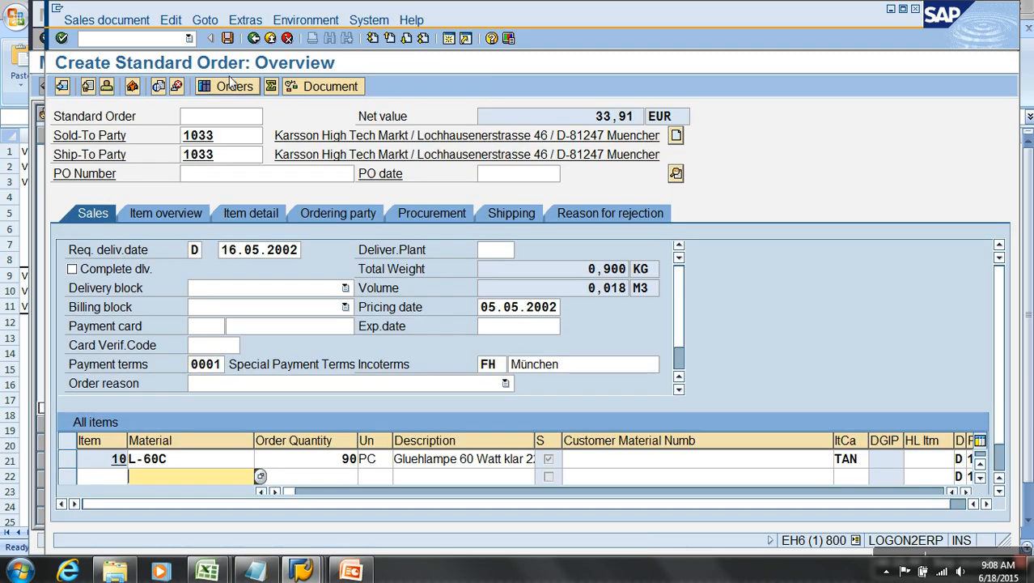
left_click(228, 39)
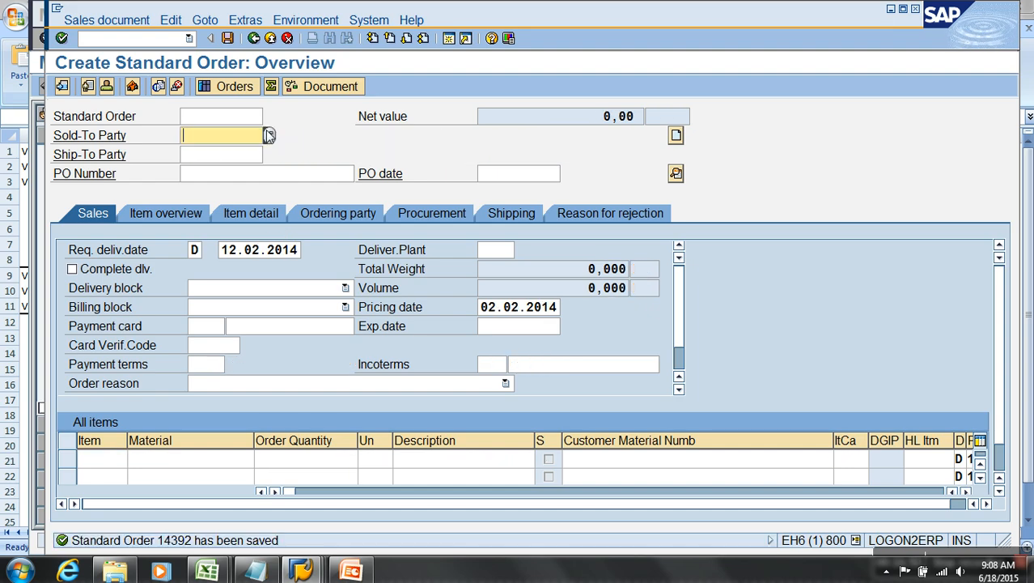
Step: Leave order creation and open the newly saved sales order for changing in VA02
left_click(253, 38)
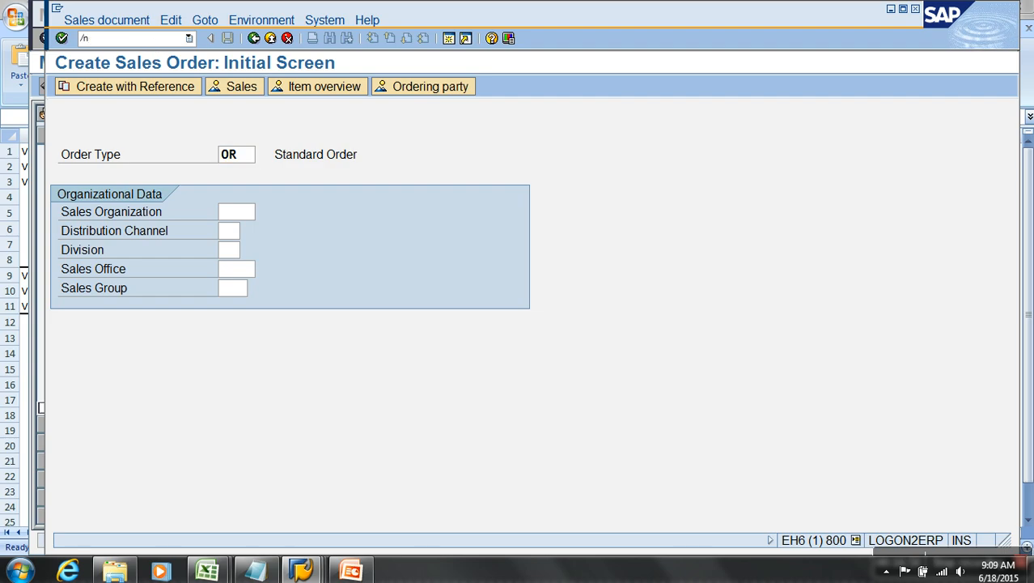
key("Return")
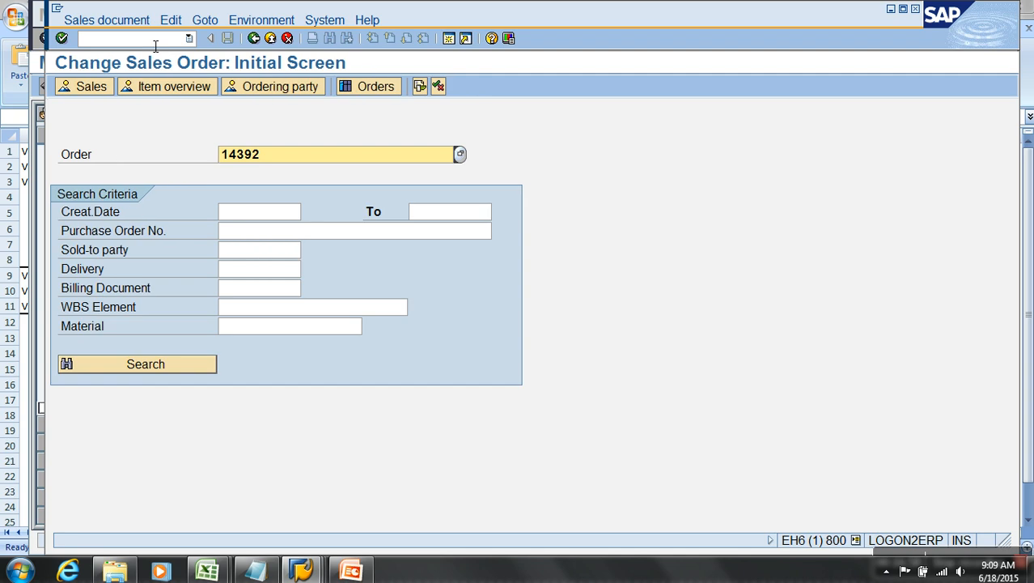
left_click(93, 20)
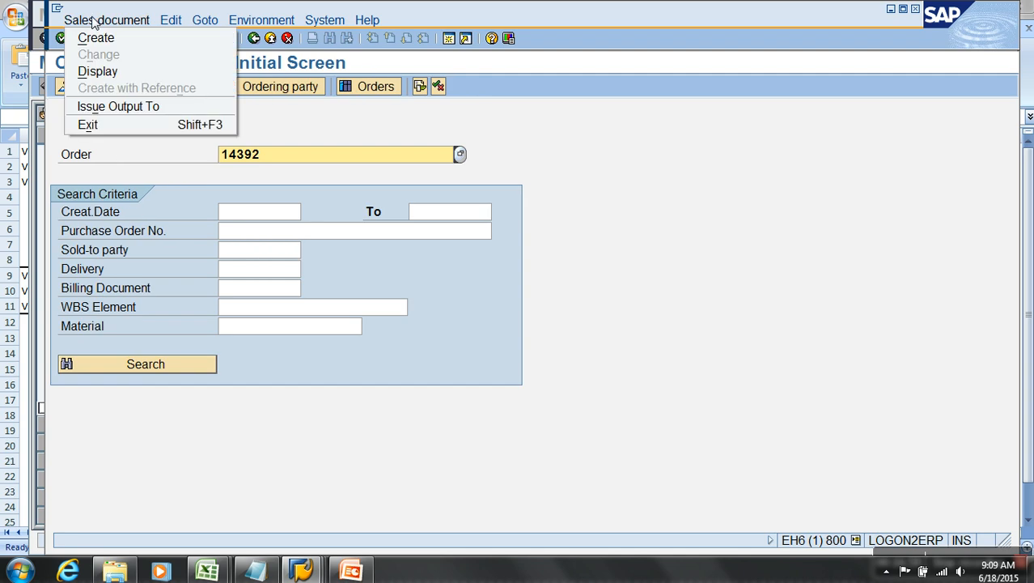
left_click(249, 273)
key("Return")
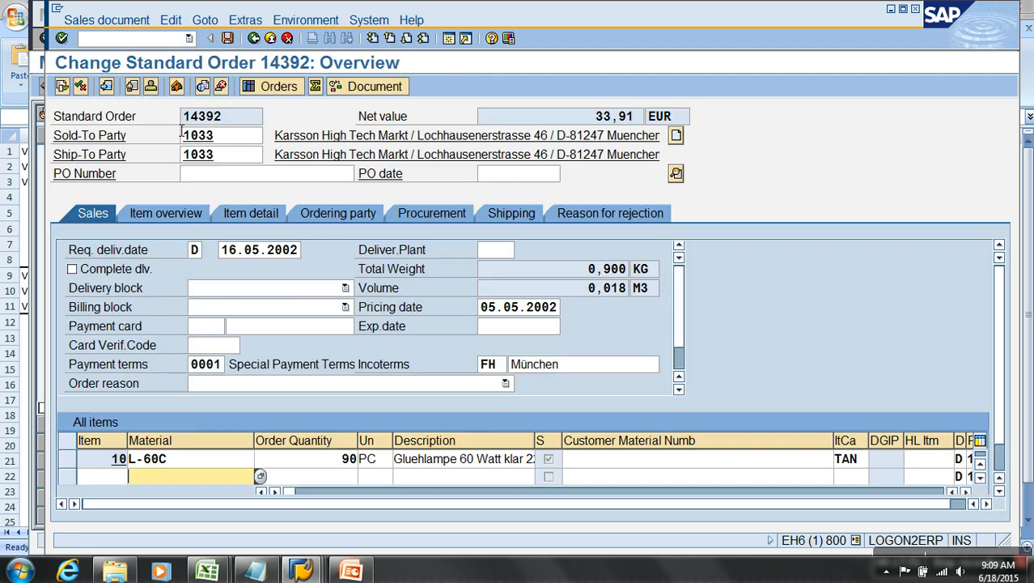
Step: Delete the newly created sales order and confirm the deletion
left_click(114, 26)
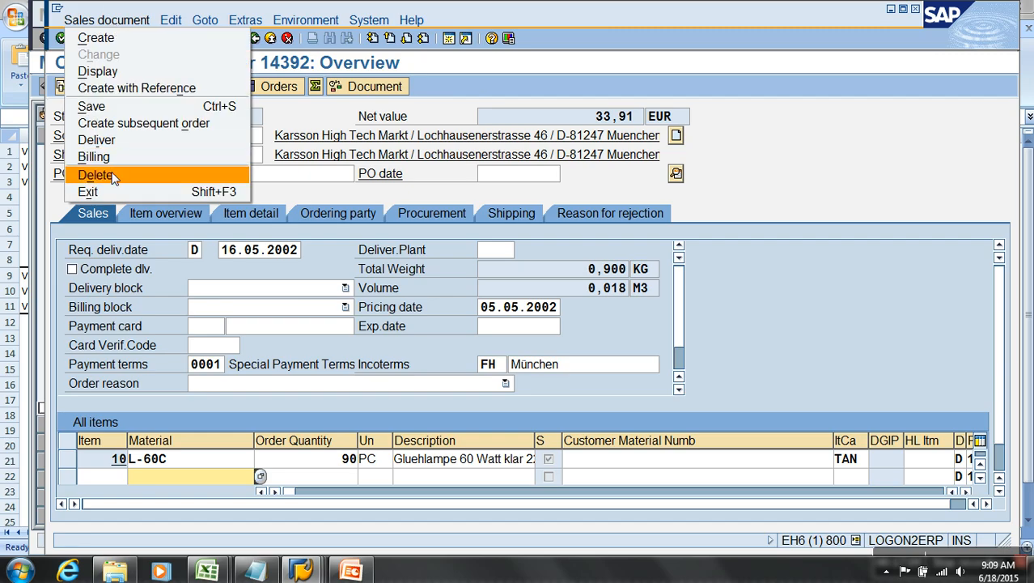
left_click(116, 174)
left_click(353, 297)
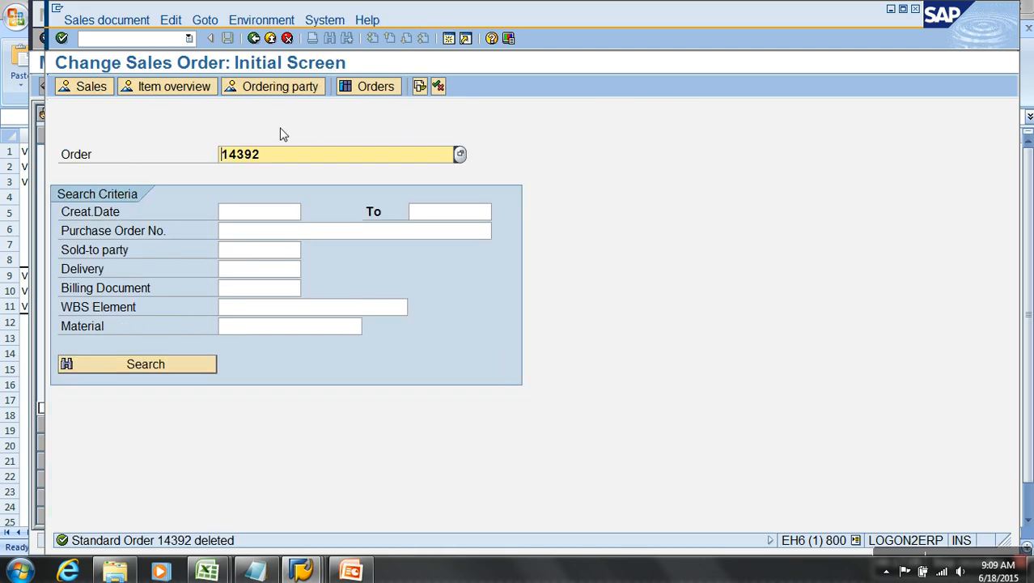
Step: Switch to the Excel worksheet and examine the Update Queue (SM13) in the UnSerialized V3 Update diagram
left_click(161, 42)
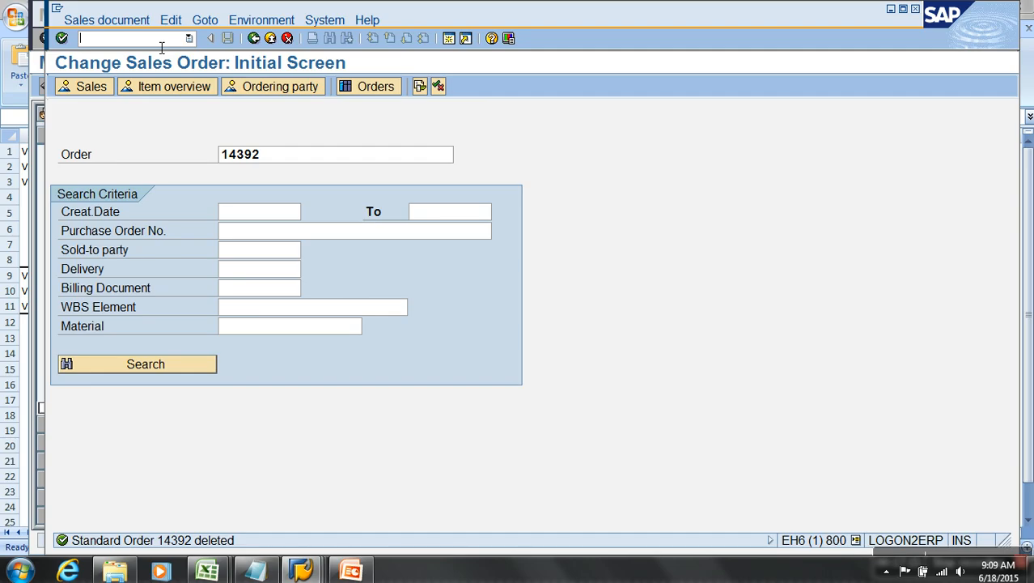
key("alt+Tab")
key("alt+Tab")
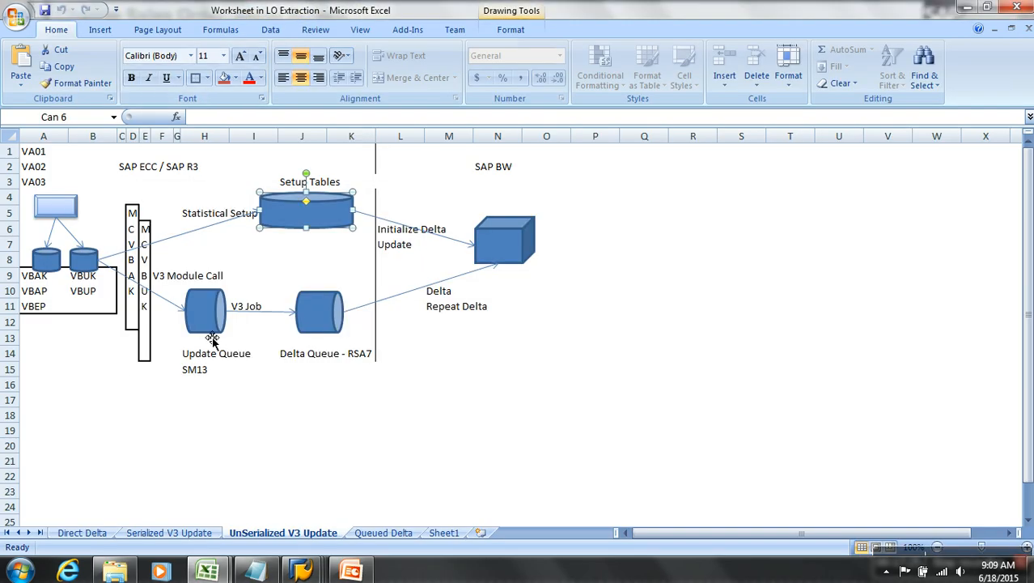
left_click(208, 327)
mouse_move(255, 571)
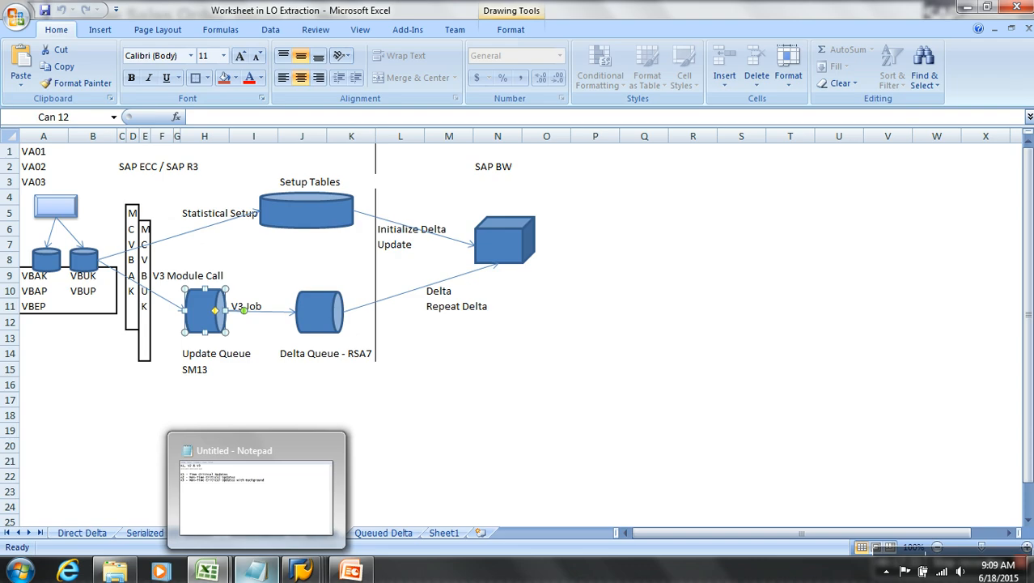
Step: Switch back to the ECC session and list all update requests from 02.02.2014 in SM13
left_click(301, 571)
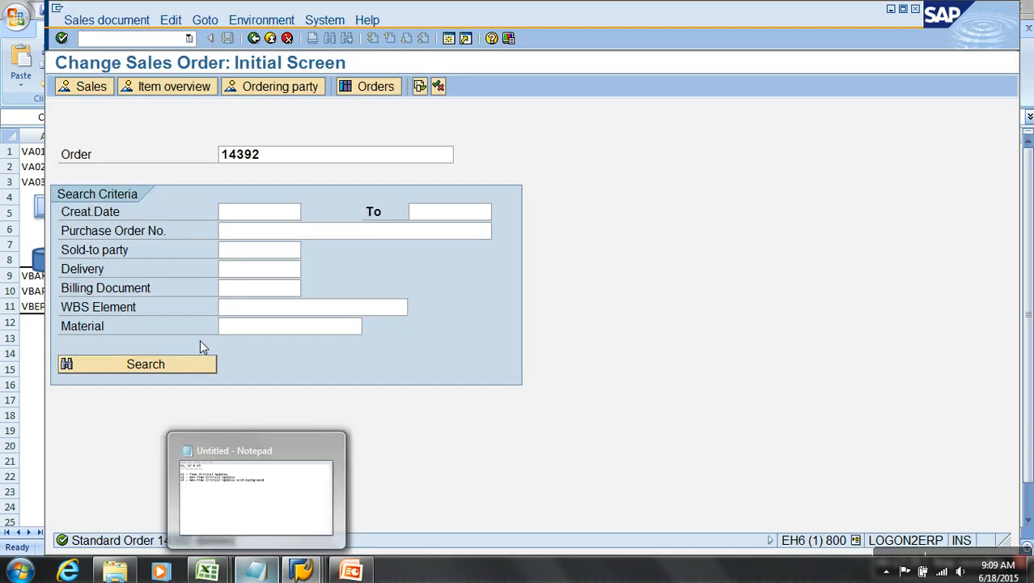
type("/nsm13")
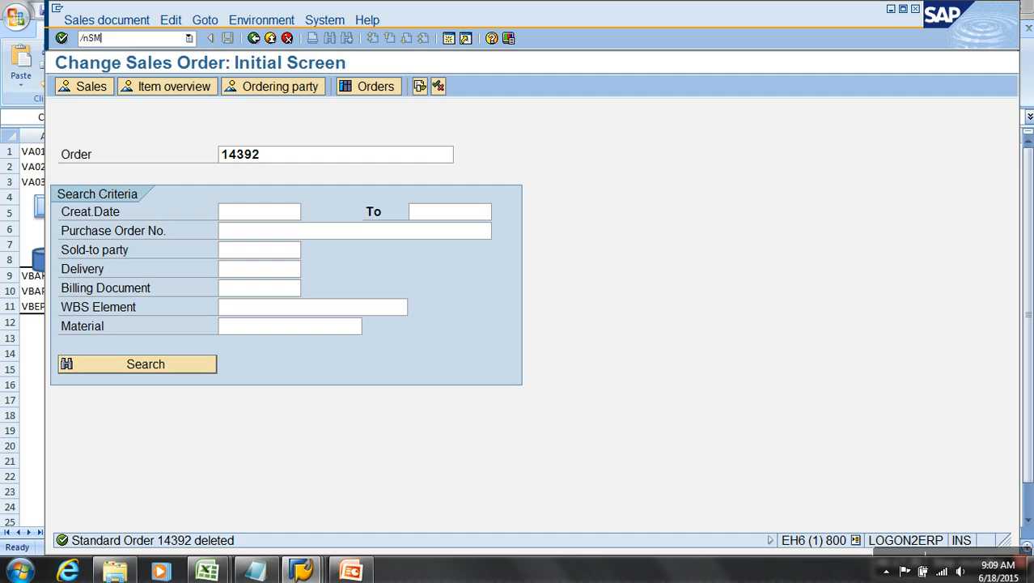
key("Return")
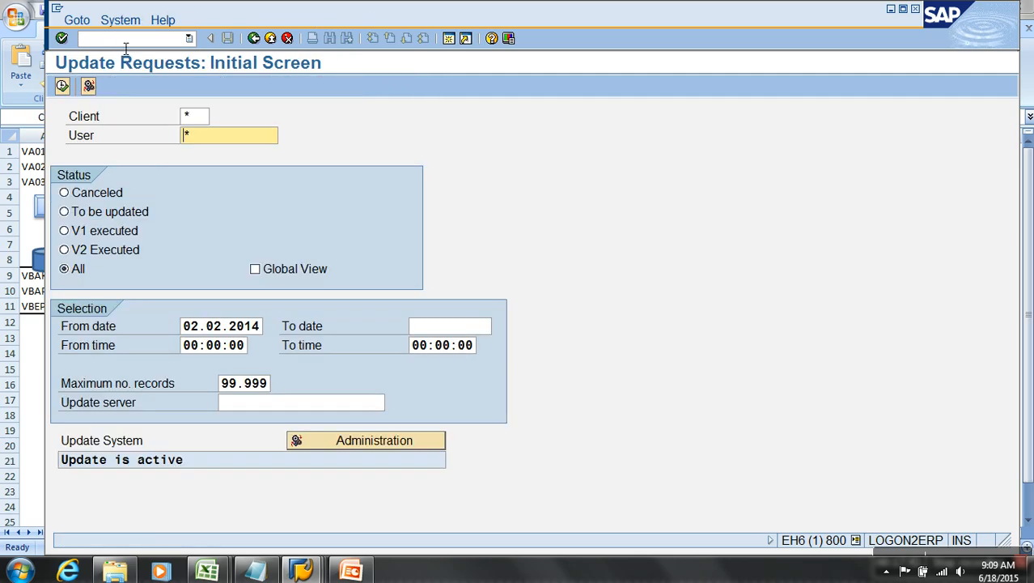
left_click(62, 87)
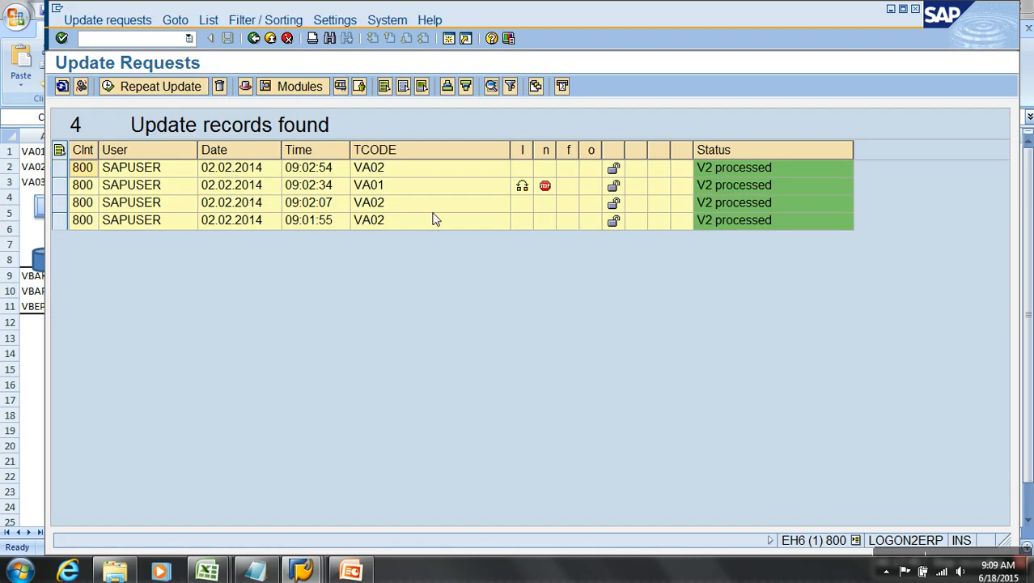
mouse_move(546, 191)
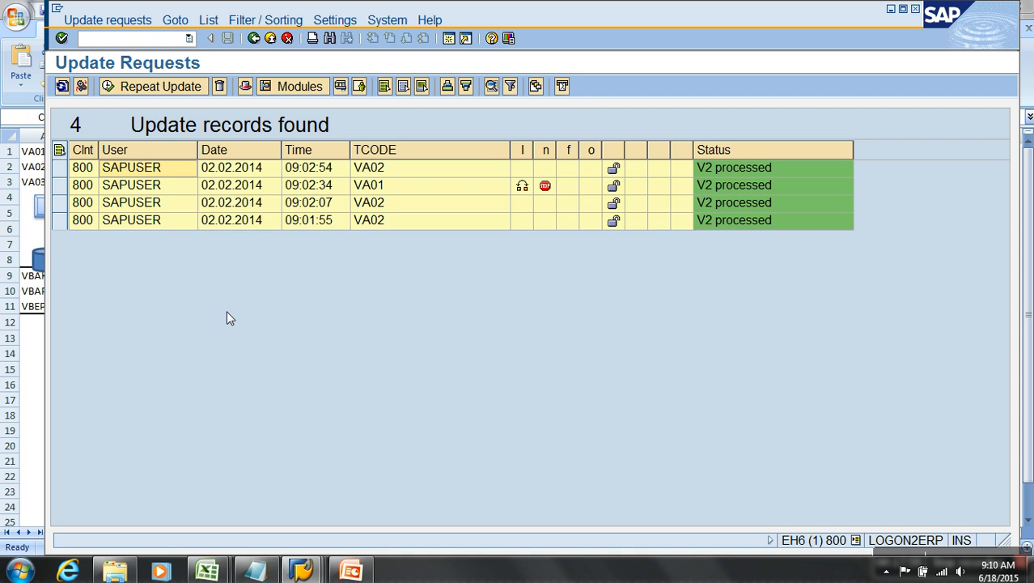
Step: Inspect the status and update data of module MCEX_UPDATE_11 in the VA02 update request from 09:01:55
double_click(135, 222)
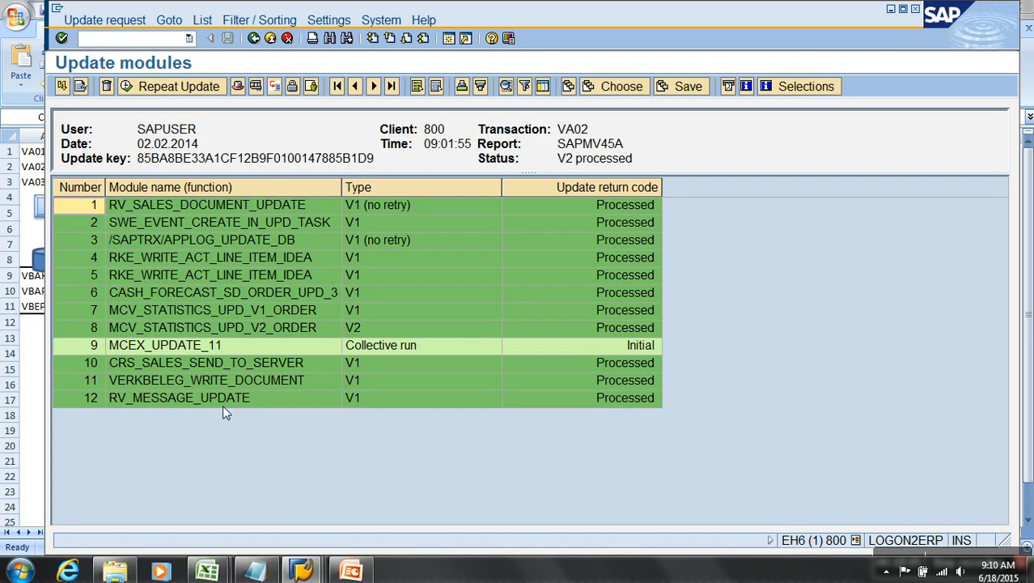
left_click(150, 344)
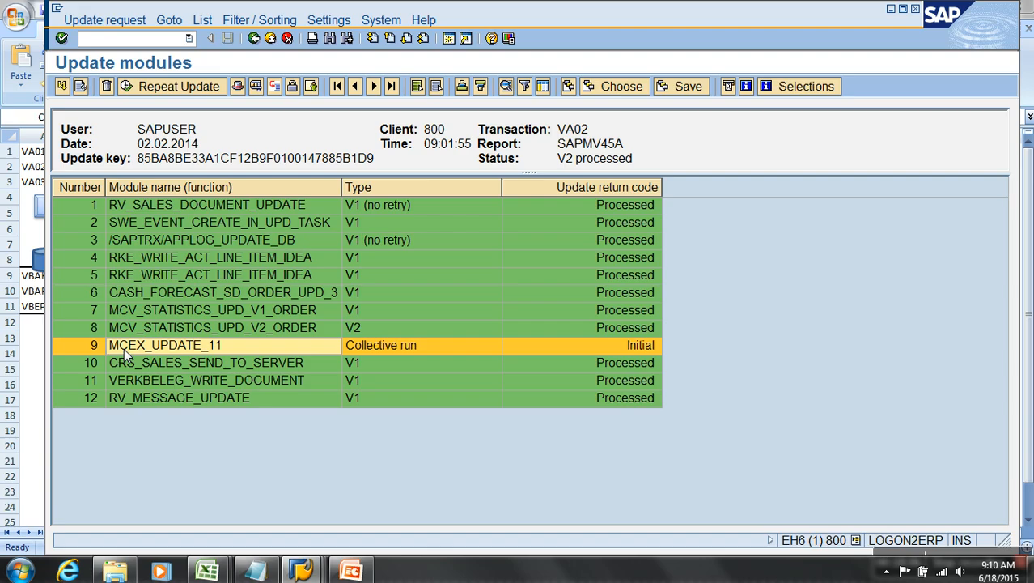
double_click(197, 349)
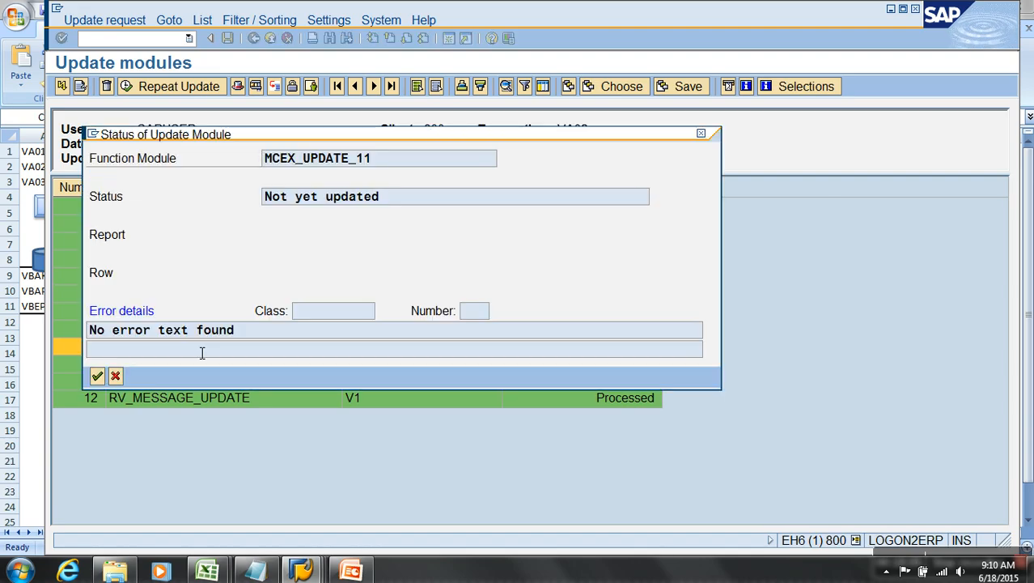
left_click(116, 377)
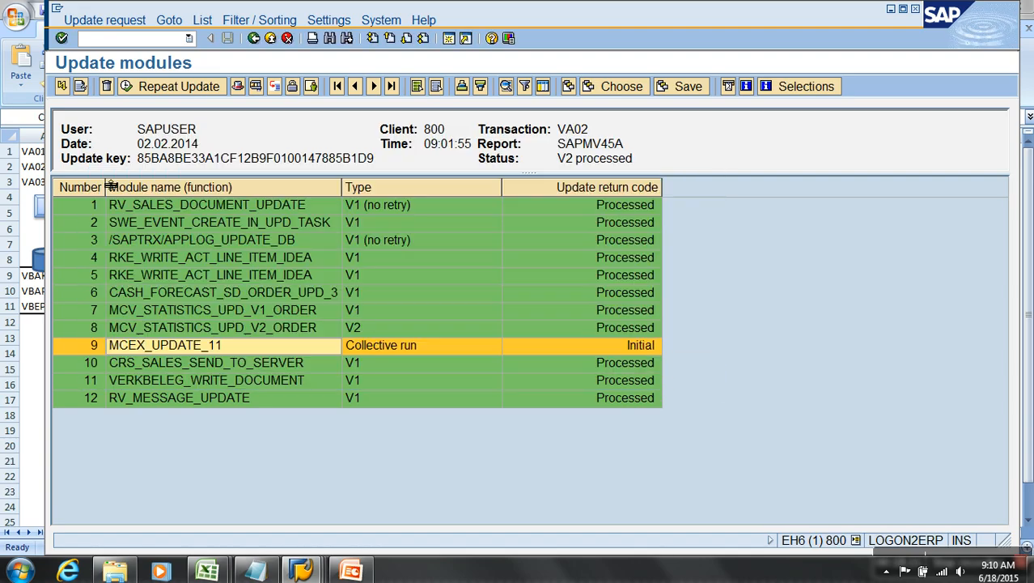
left_click(81, 86)
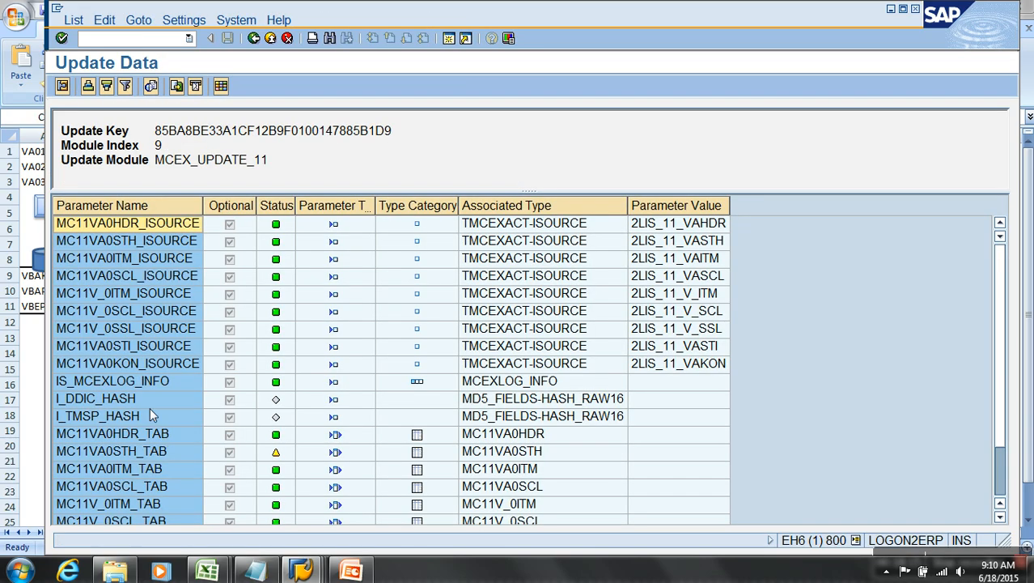
Step: Display table MC11VA0HDR_TAB of the 09:01:55 VA02 request, check its header entries through the NETWR column, and return to the update request list
left_click(91, 436)
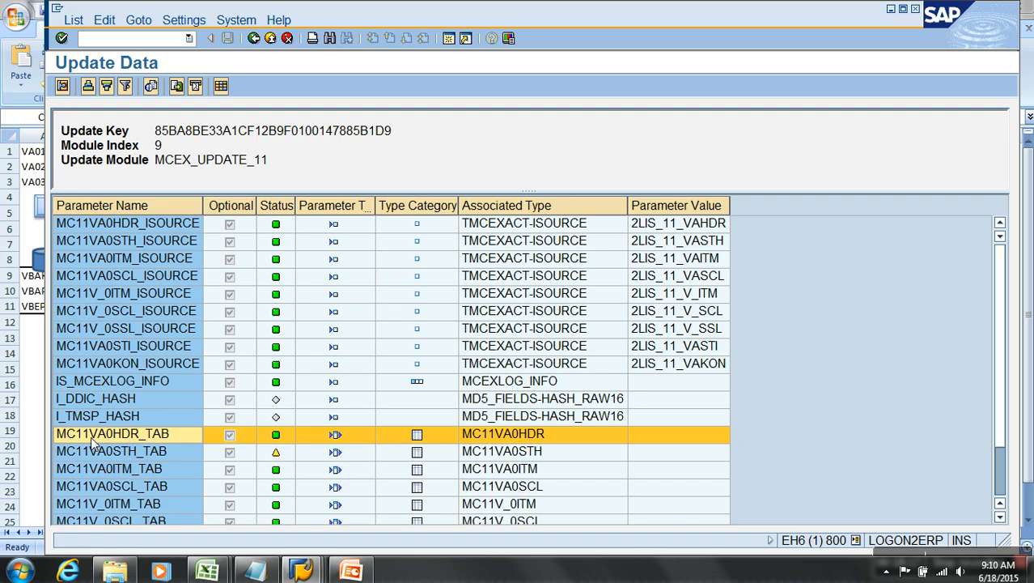
scroll(118, 445, "down", 2)
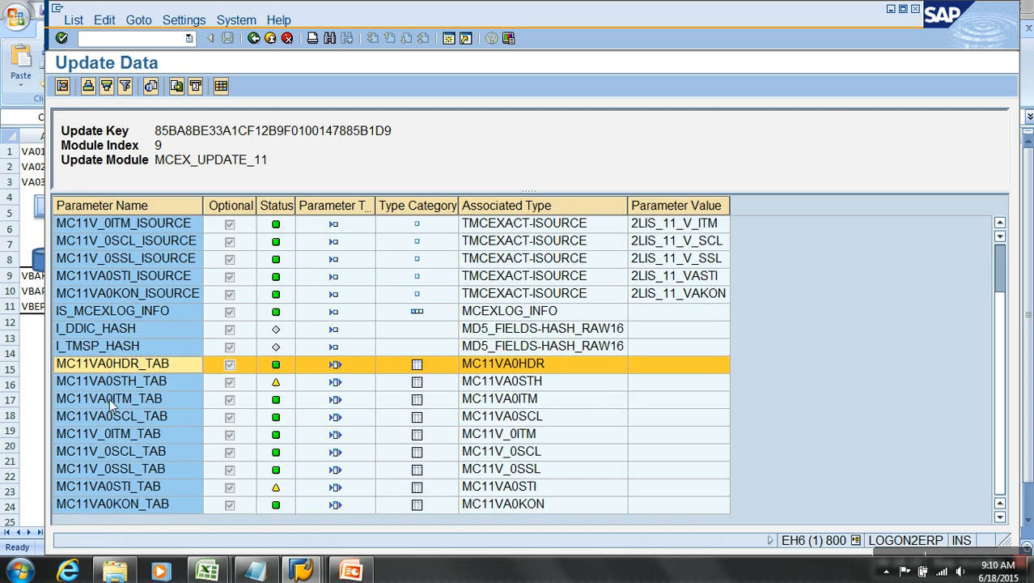
double_click(159, 365)
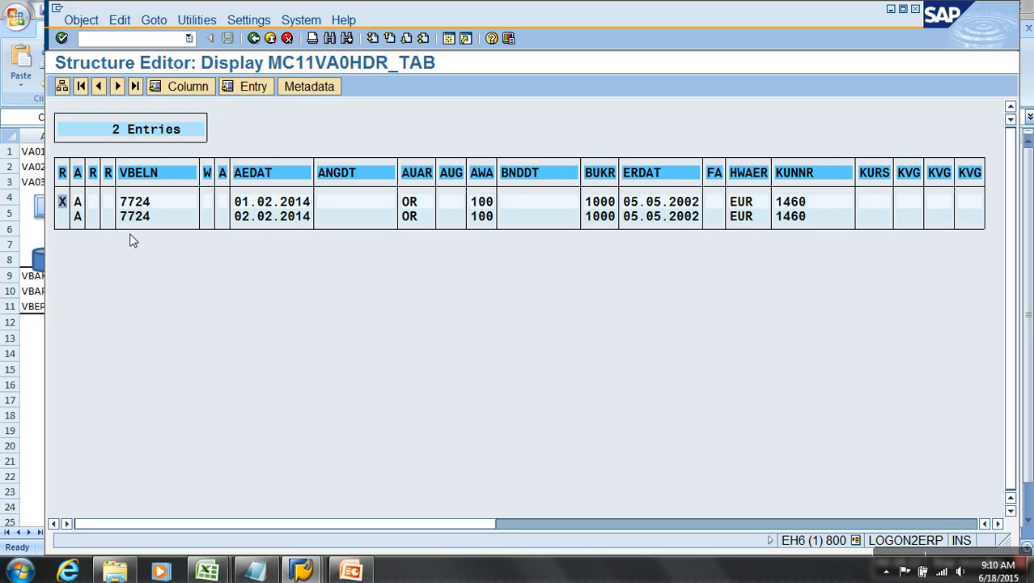
left_click(671, 526)
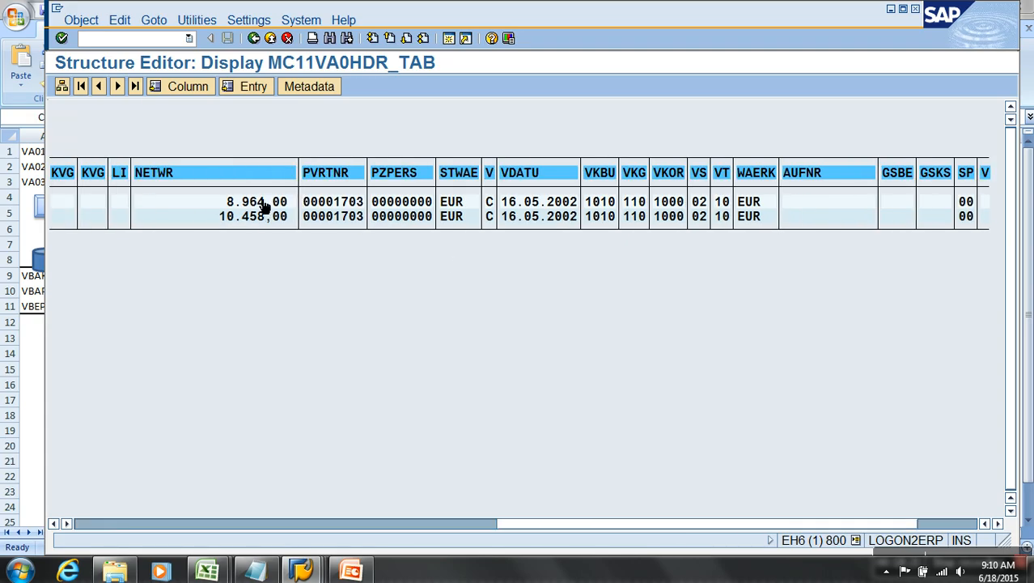
left_click(253, 38)
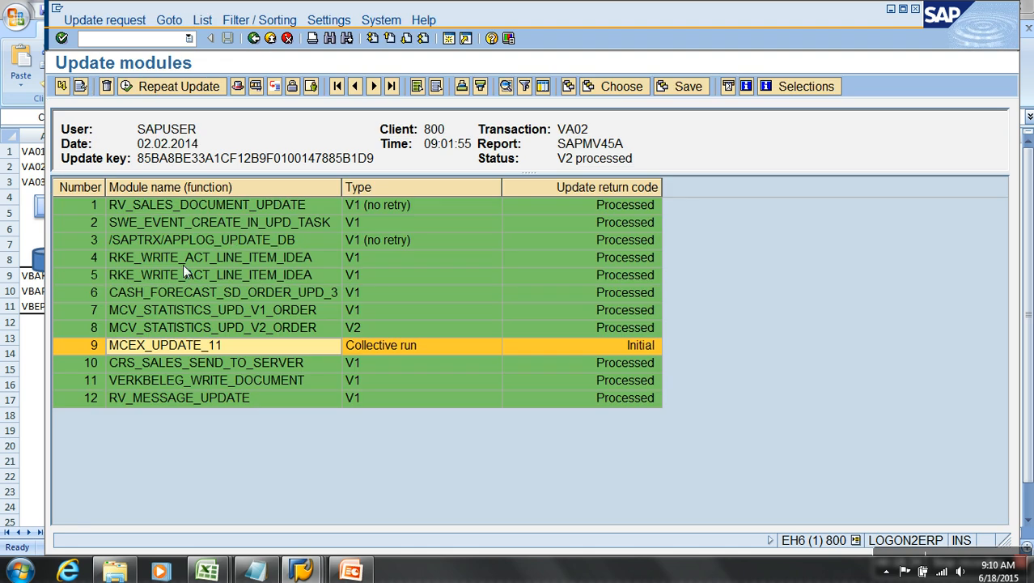
left_click(254, 38)
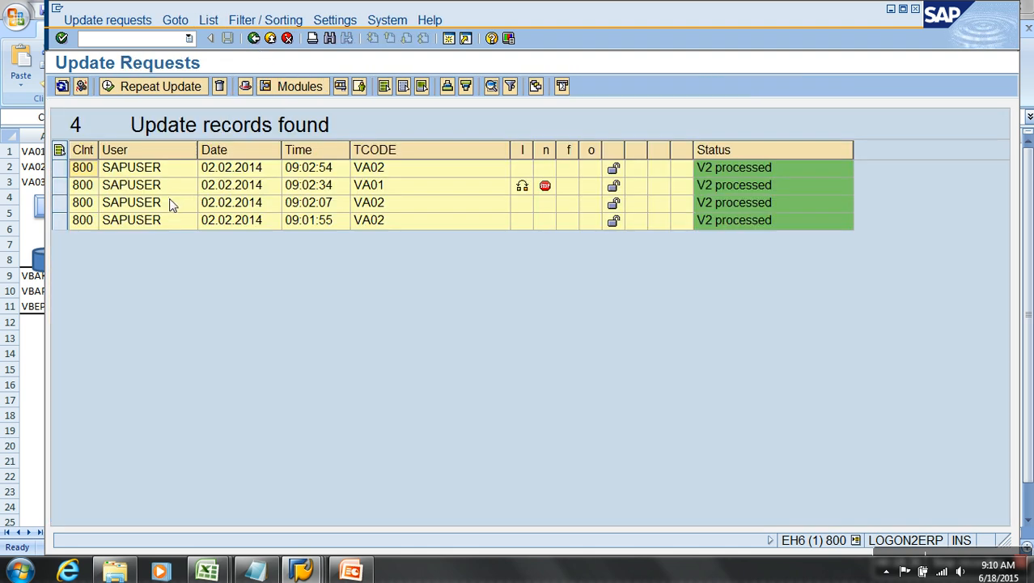
Step: Inspect the MC11VA0HDR_TAB entries and NETWR values of module MCEX_UPDATE_11 in the 09:02:07 VA02 request, returning to the request list
double_click(169, 203)
left_click(191, 348)
left_click(80, 86)
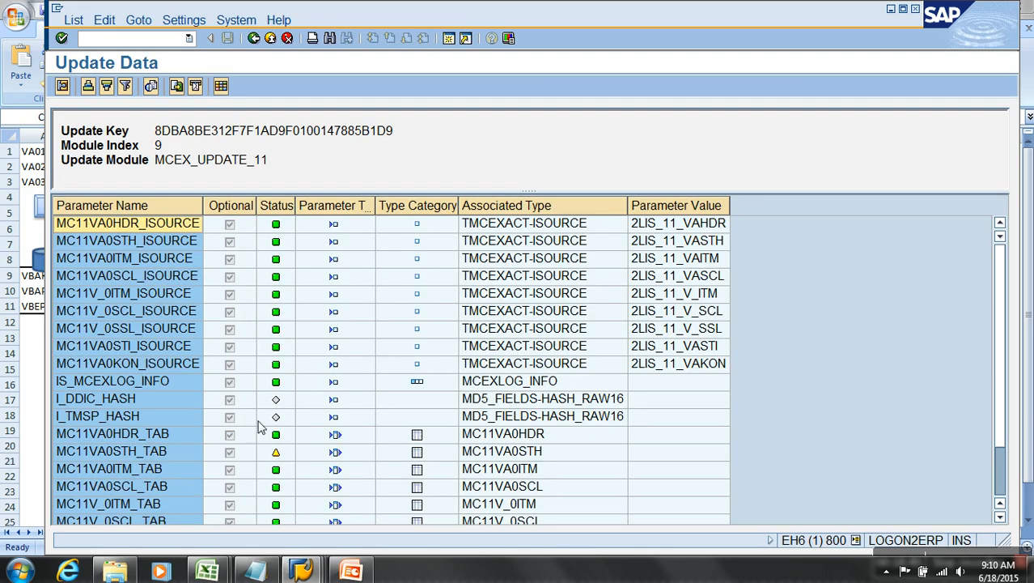
double_click(156, 435)
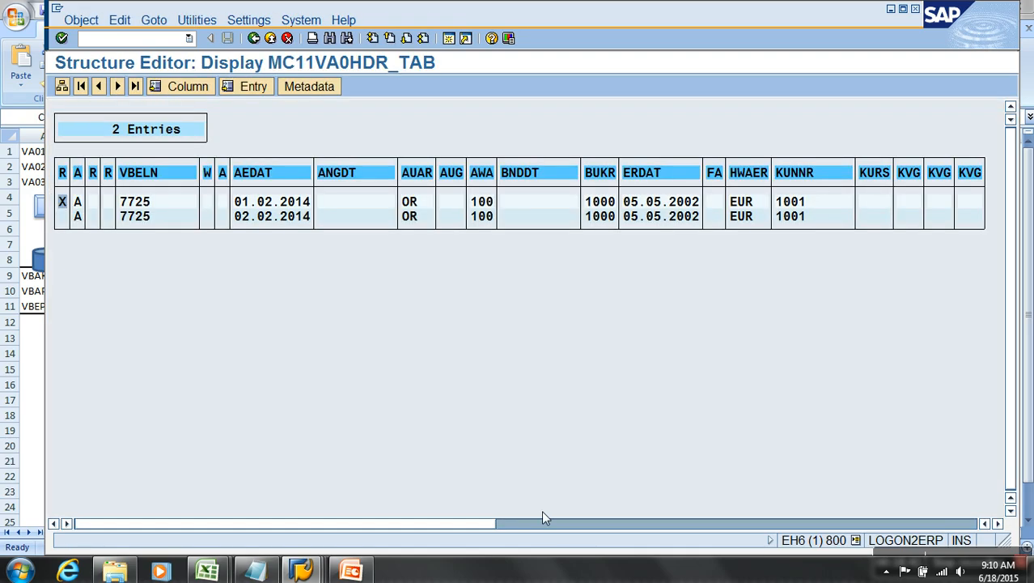
left_click(568, 523)
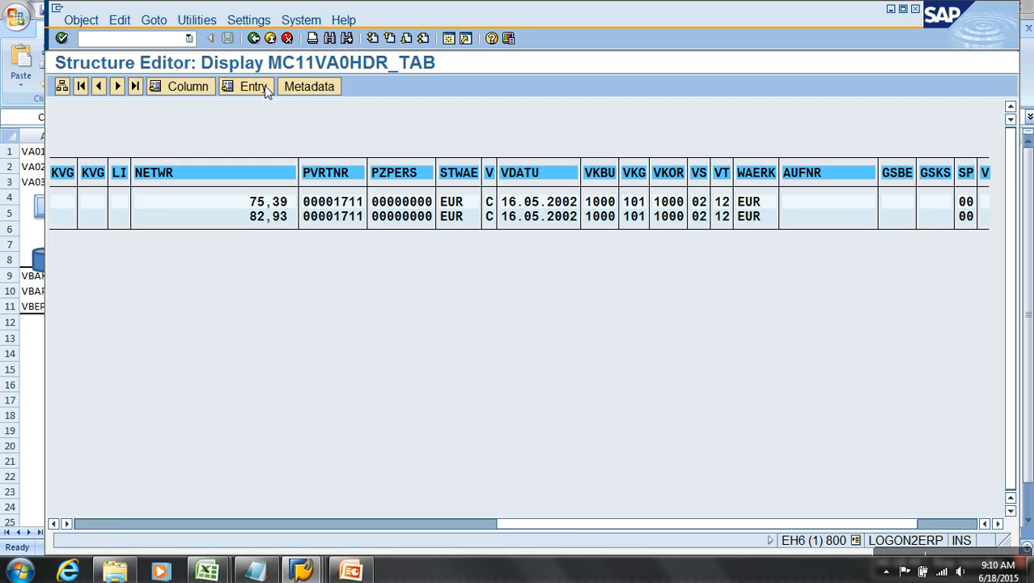
left_click(257, 43)
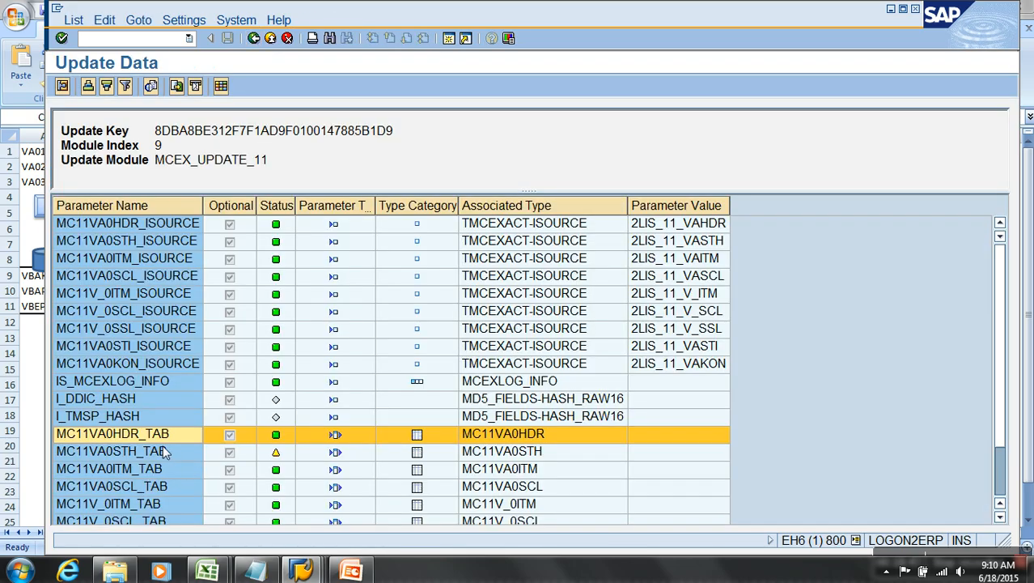
left_click(254, 38)
left_click(254, 38)
Step: Inspect the MC11VA0HDR_TAB data of module MCEX_UPDATE_11 in the 09:02:34 VA01 request and return to the request list
double_click(147, 186)
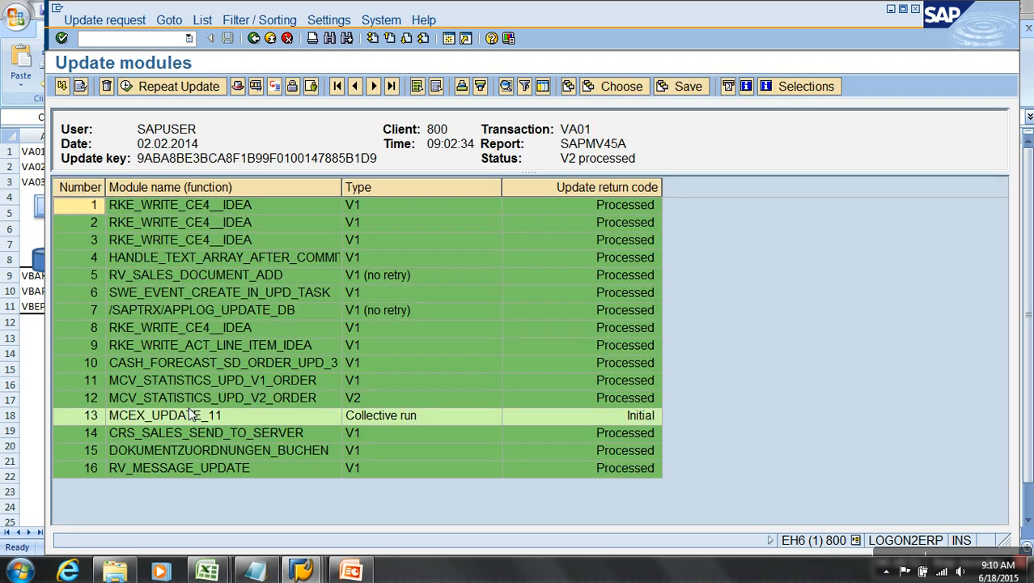
left_click(80, 85)
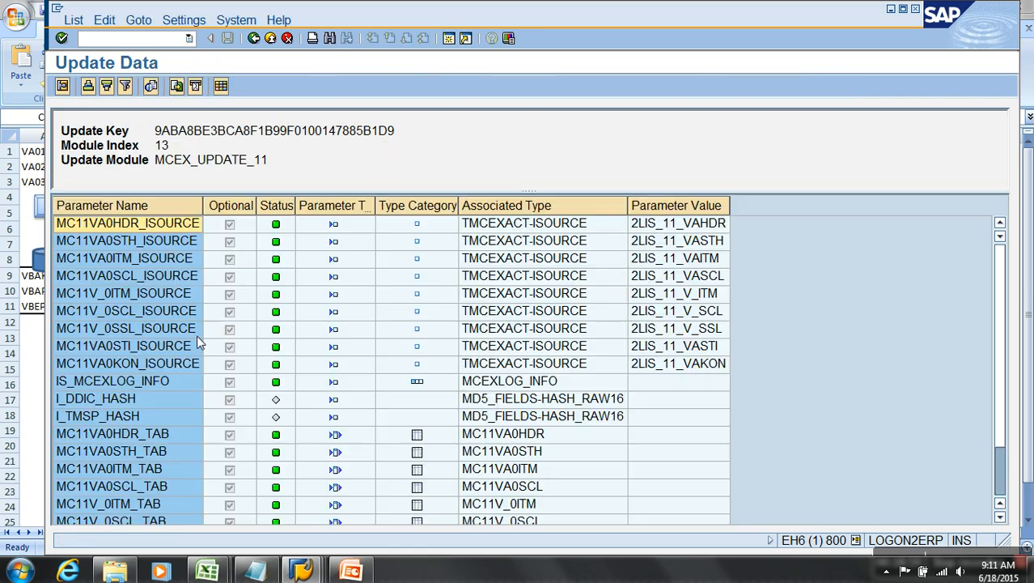
double_click(160, 434)
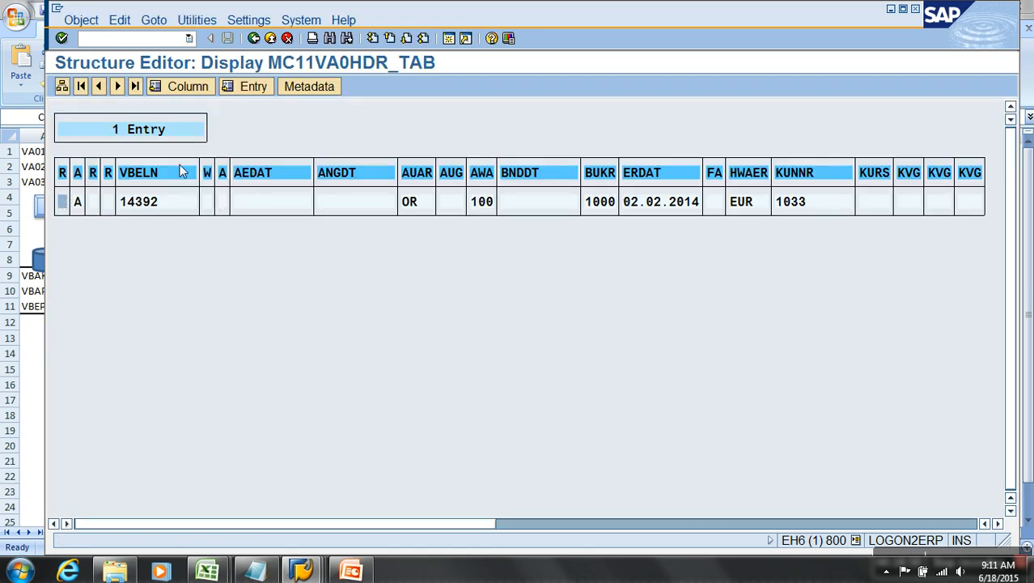
left_click(254, 39)
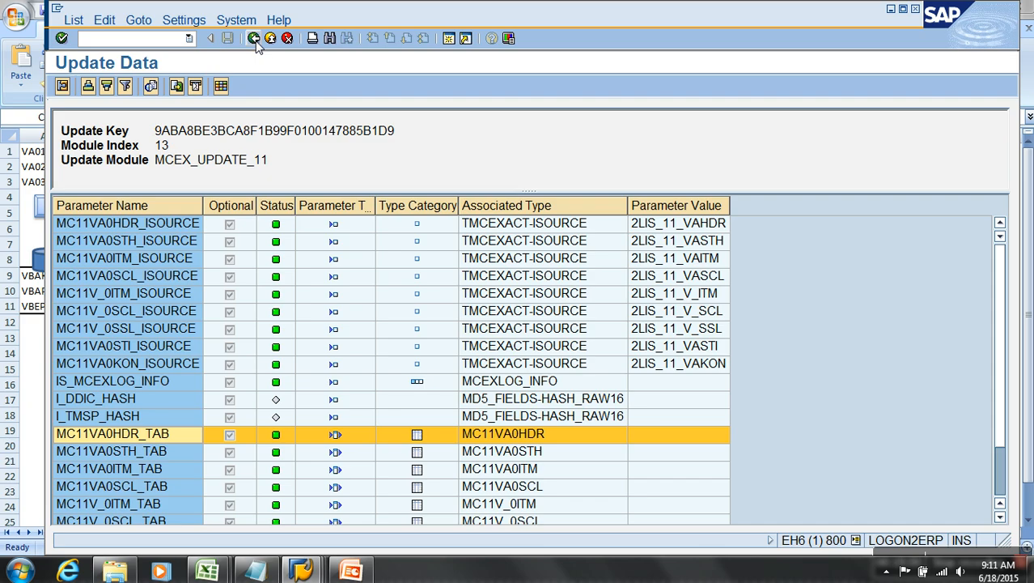
left_click(253, 38)
left_click(253, 39)
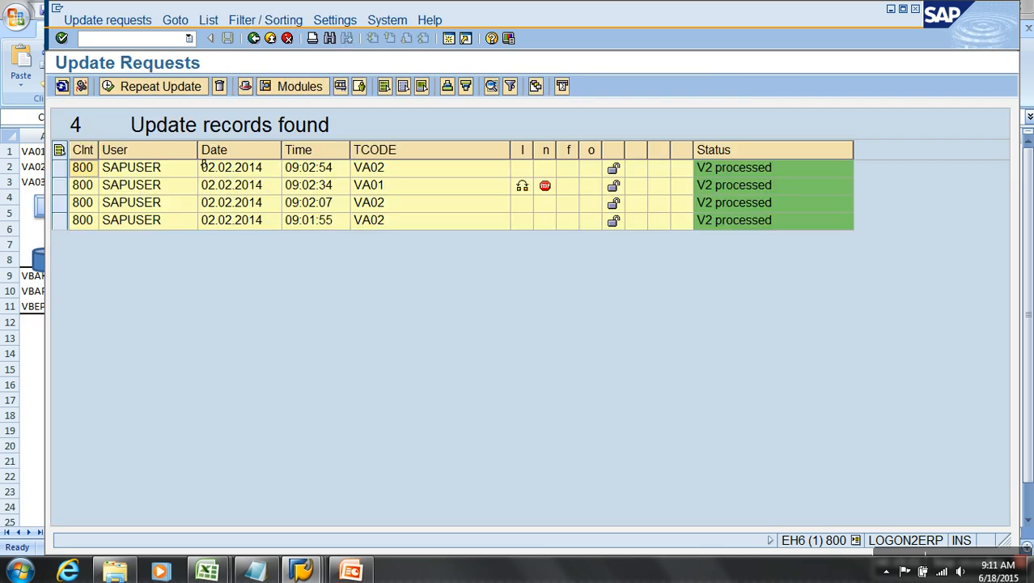
Step: Inspect the MC11VA0HDR_TAB data of module MCEX_UPDATE_11 in the 09:02:54 VA02 request and return to the SM13 initial screen
left_click(142, 168)
double_click(142, 168)
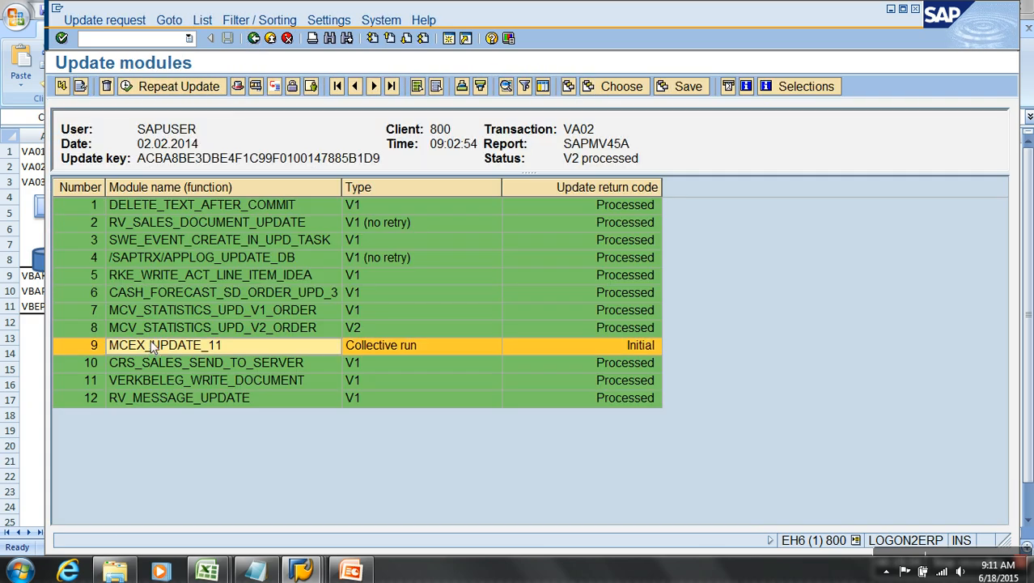
left_click(81, 86)
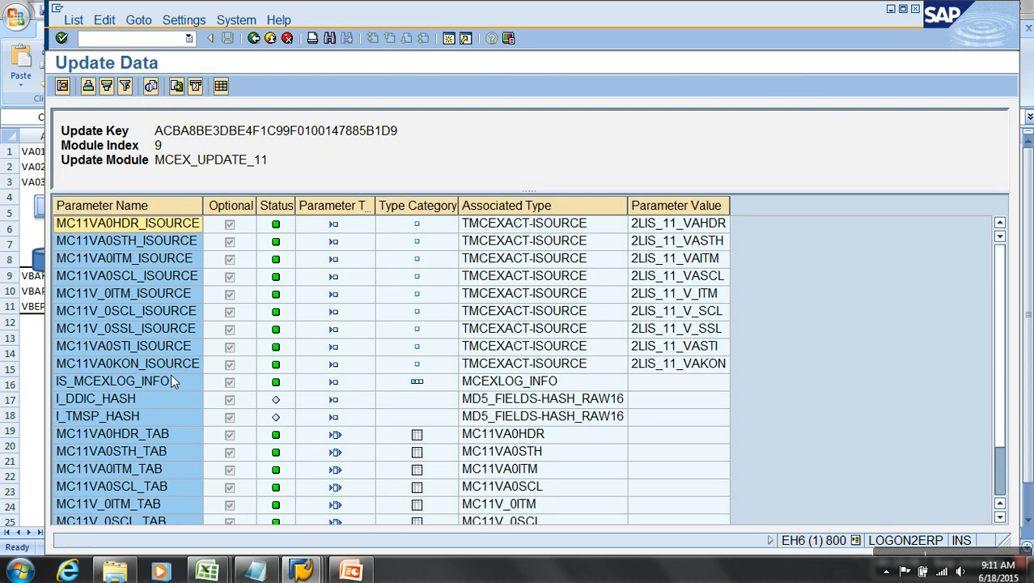
double_click(141, 436)
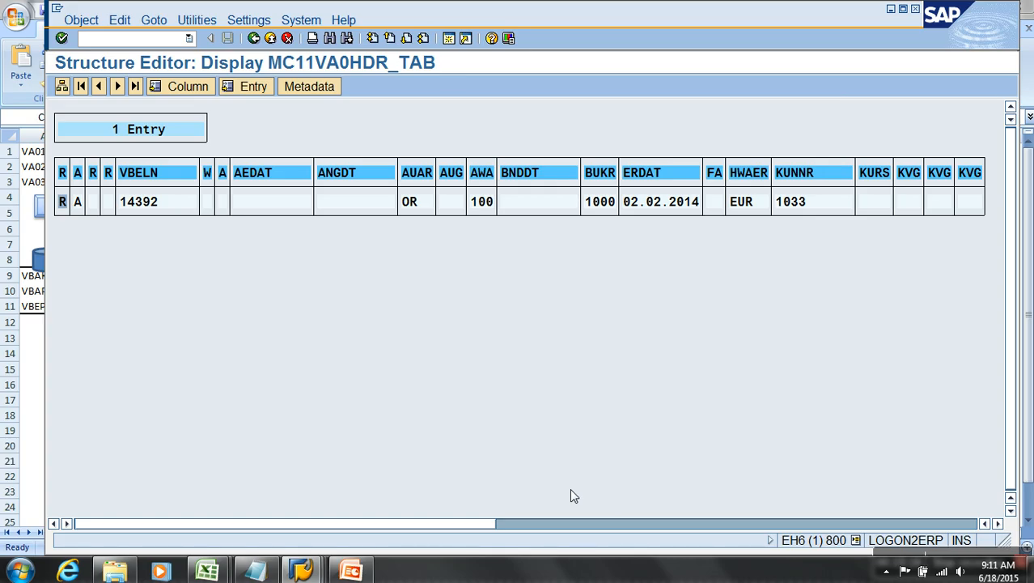
left_click(269, 39)
left_click(270, 40)
left_click(270, 40)
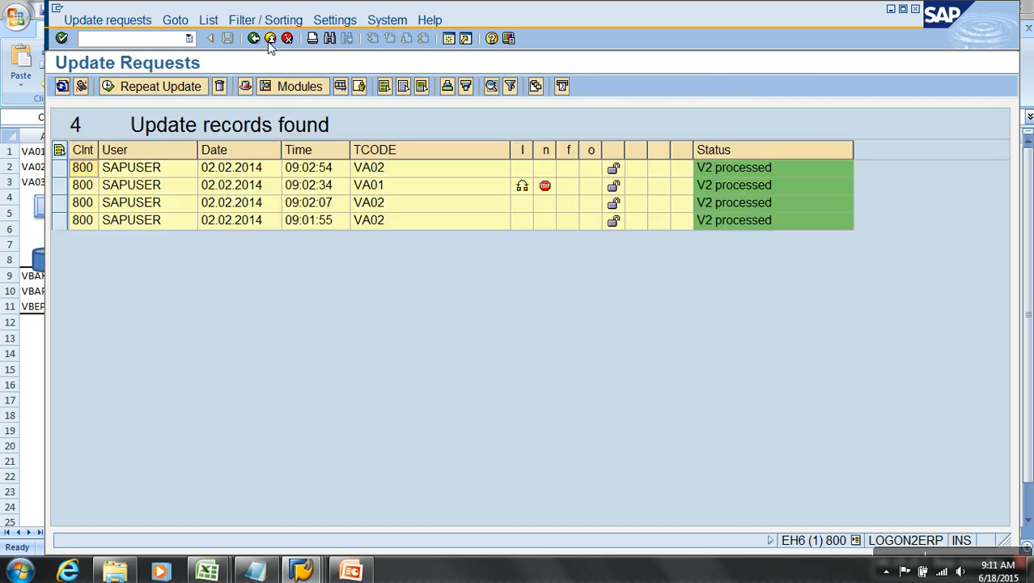
left_click(270, 39)
Step: Start transaction RSA7, check the total of DataSource 2LIS_11_VAHDR in the BW delta queue, and exit to SAP Easy Access
type("/NRDSA7")
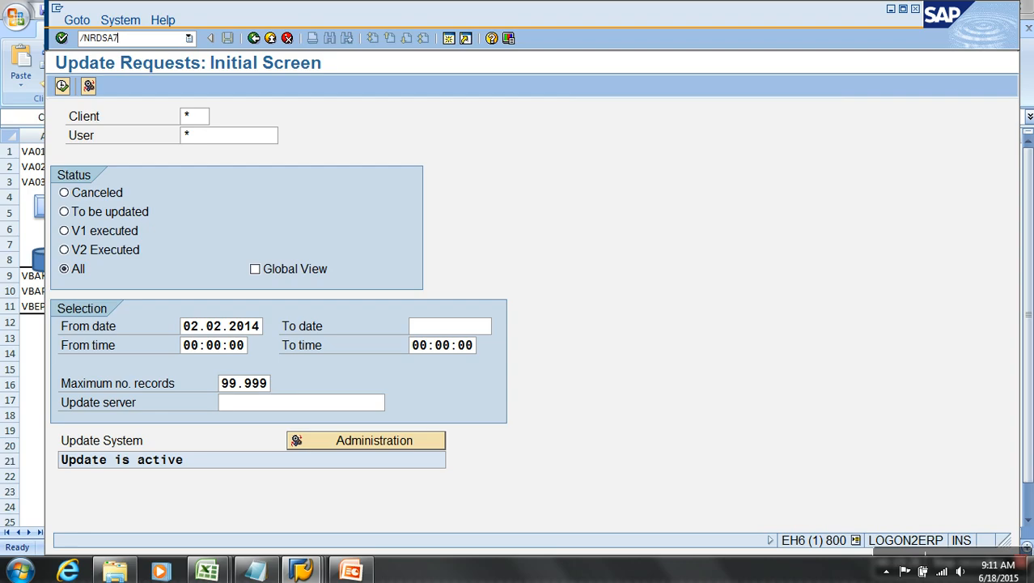
key("BackSpace")
key("BackSpace")
key("BackSpace")
type("SA7")
key("Return")
scroll(287, 333, "down", 1)
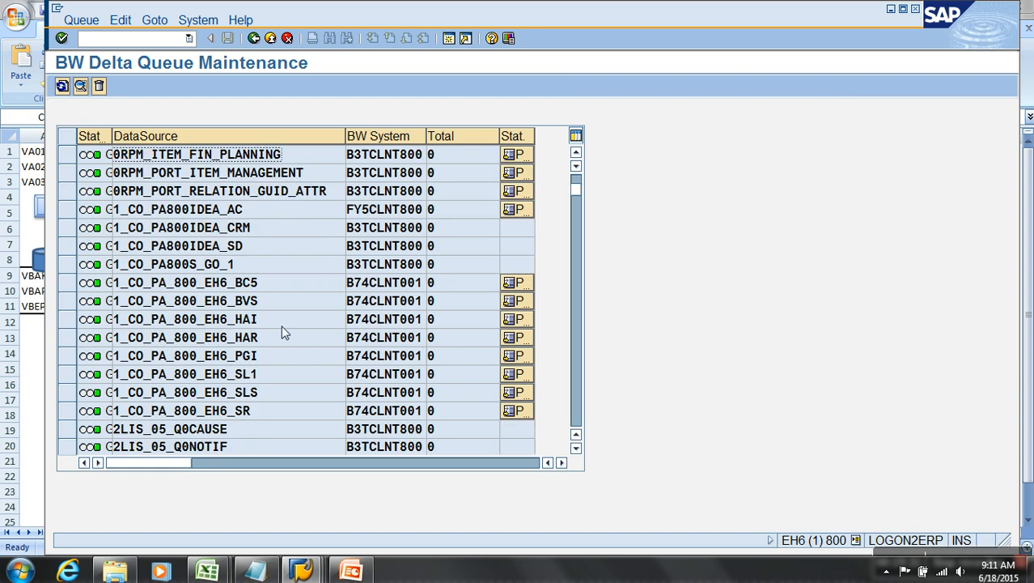
scroll(284, 332, "down", 2)
left_click(70, 376)
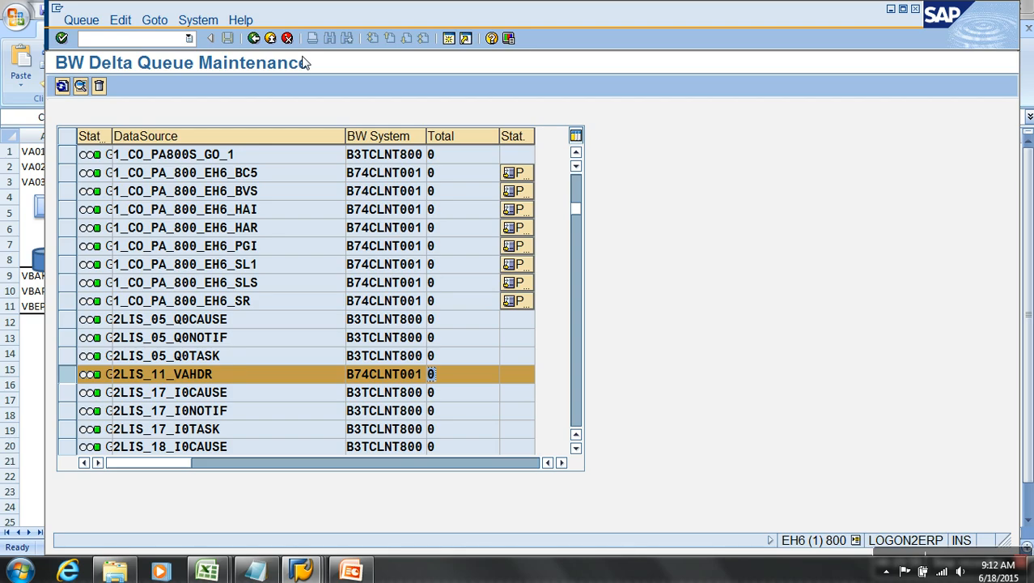
left_click(272, 40)
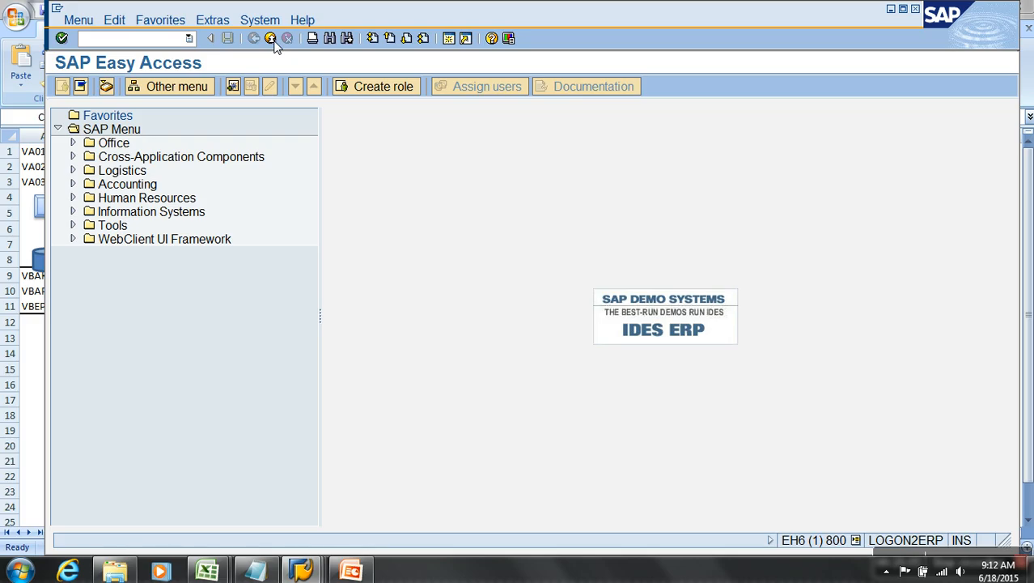
Step: Start transaction LBWE, expand the extract structures of application 11 (SD Sales BW), and narrow the DataSource column to reveal the update mode
left_click(168, 43)
type("LBWE")
key("Return")
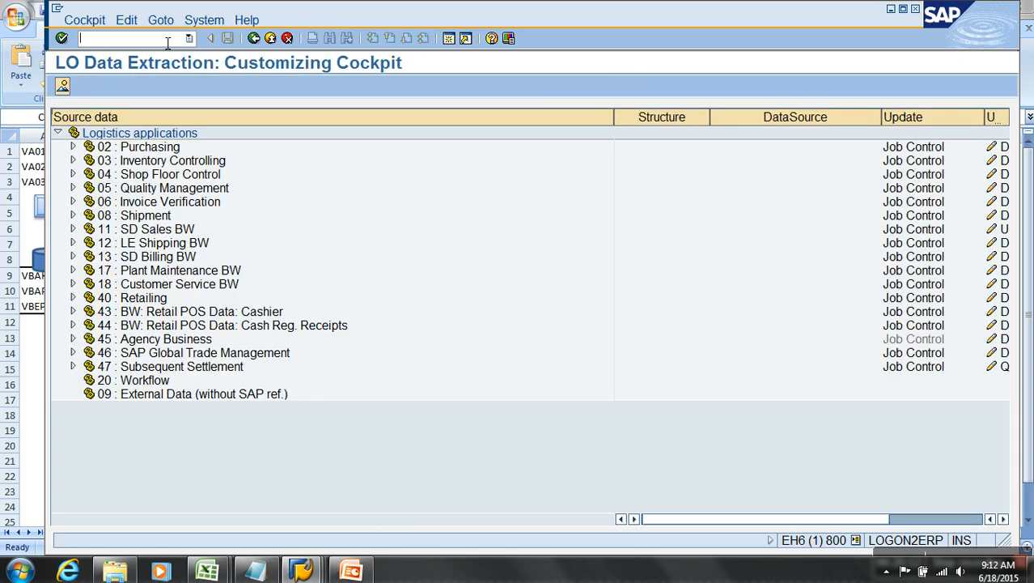
left_click(73, 229)
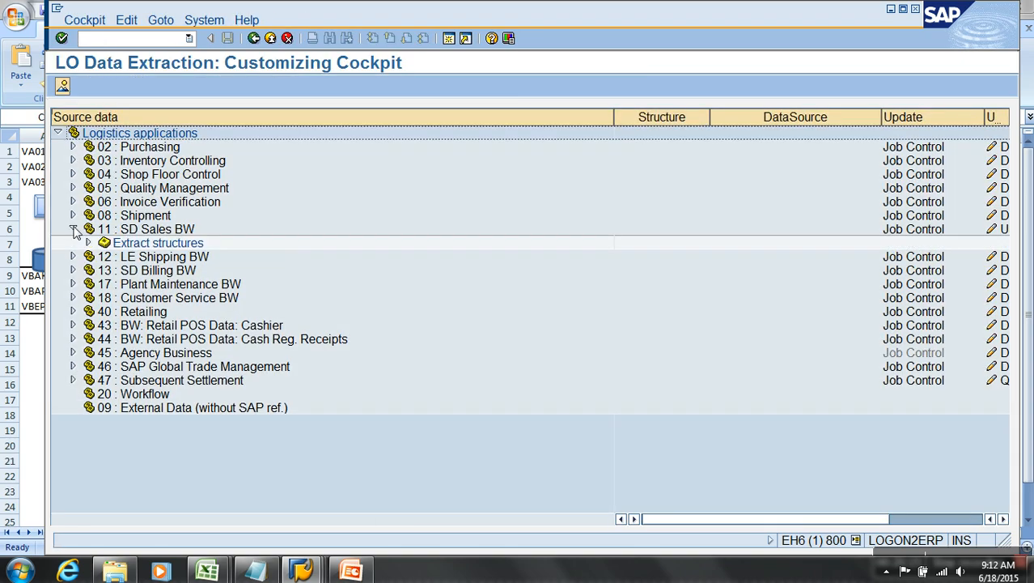
left_click(88, 243)
left_click_drag(881, 119, 833, 122)
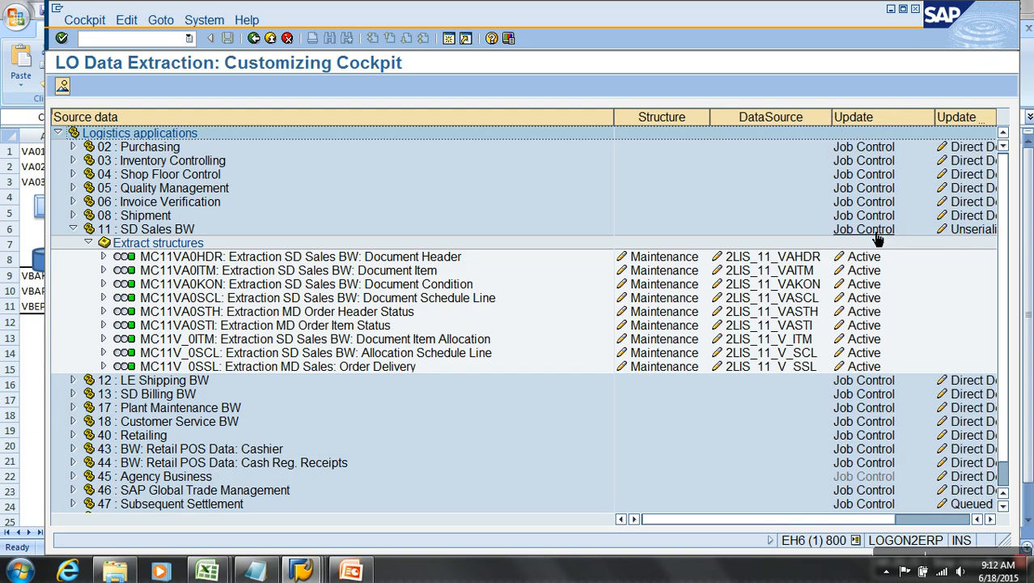
Step: Open Job Control for application 11, review the job parameters and scheduling options for the collective update, and close the dialog
left_click(874, 231)
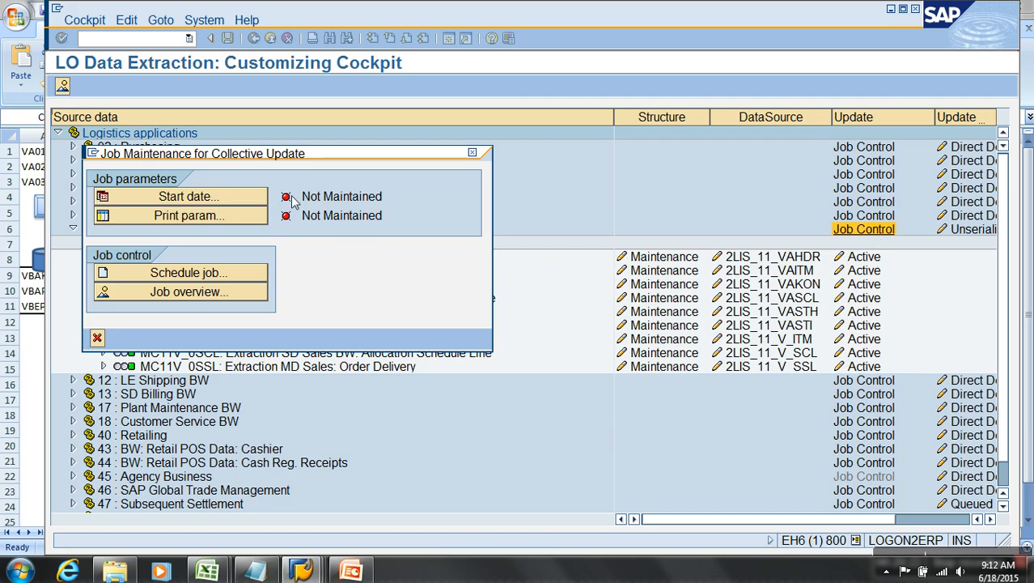
left_click(203, 198)
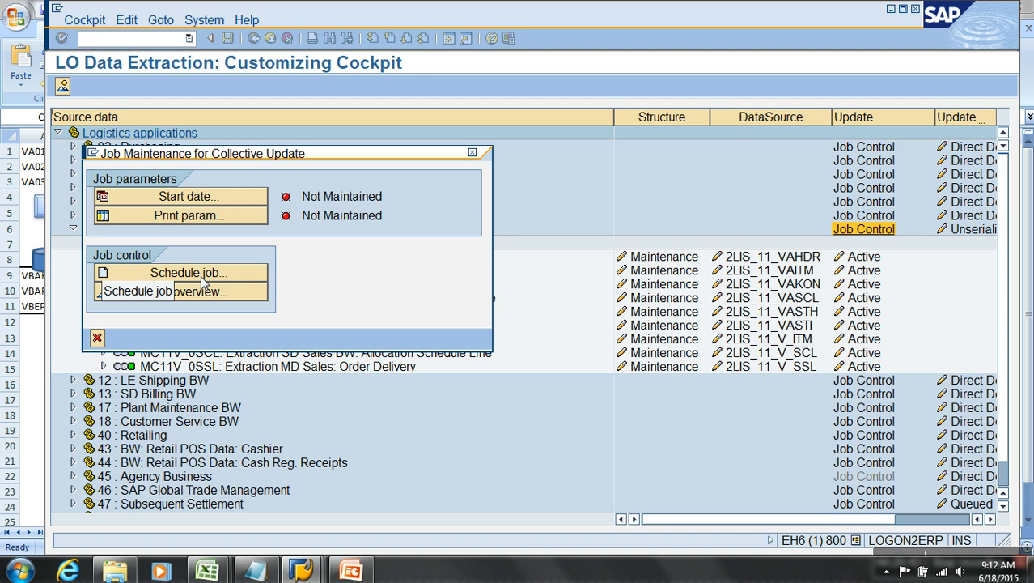
left_click(97, 338)
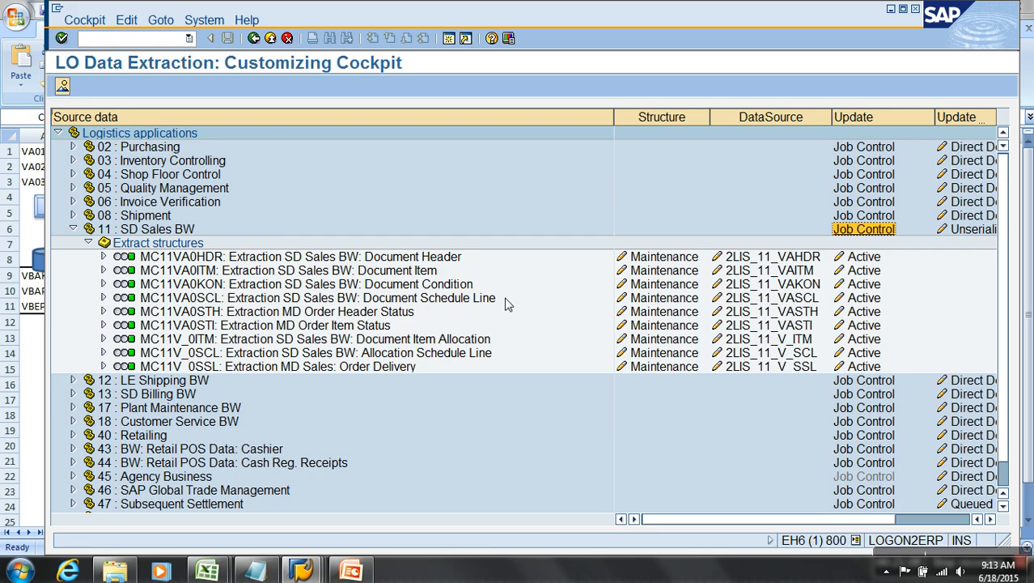
Step: Review the start options of application 11's collective update job, including immediate start, periodic job and period values, and cancel without saving
left_click(886, 231)
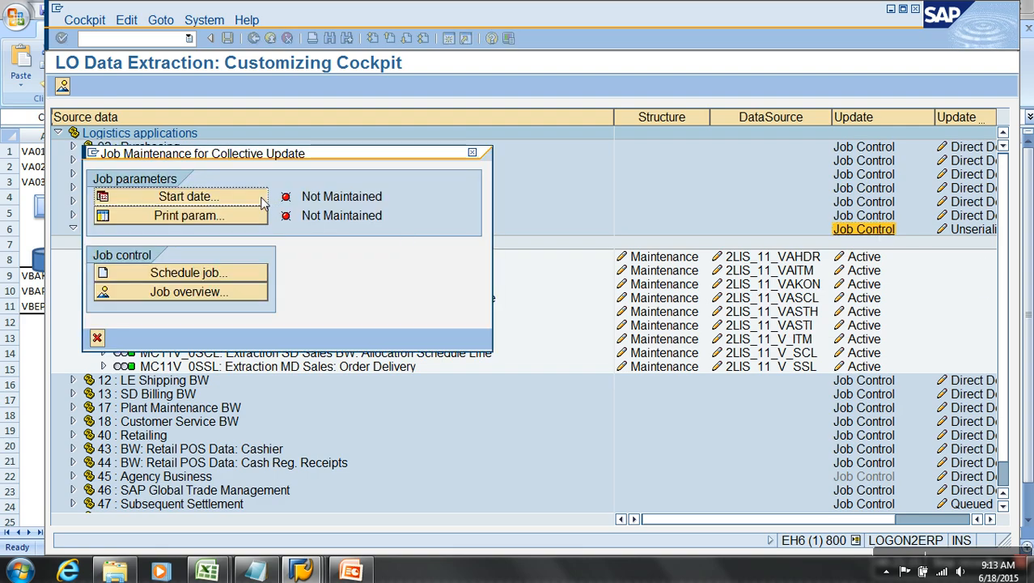
left_click(263, 203)
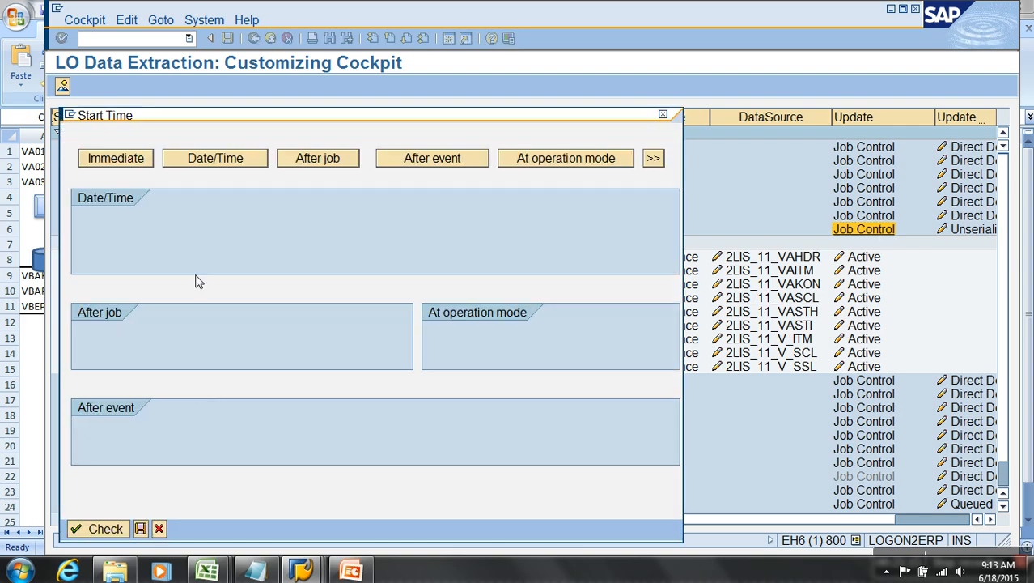
left_click(125, 161)
left_click(133, 500)
left_click(185, 529)
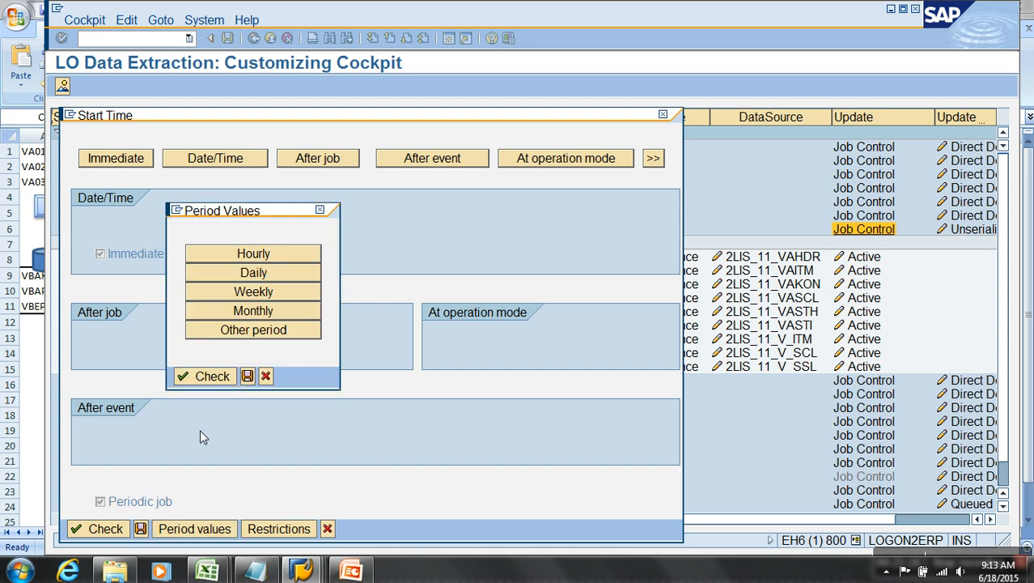
left_click(266, 376)
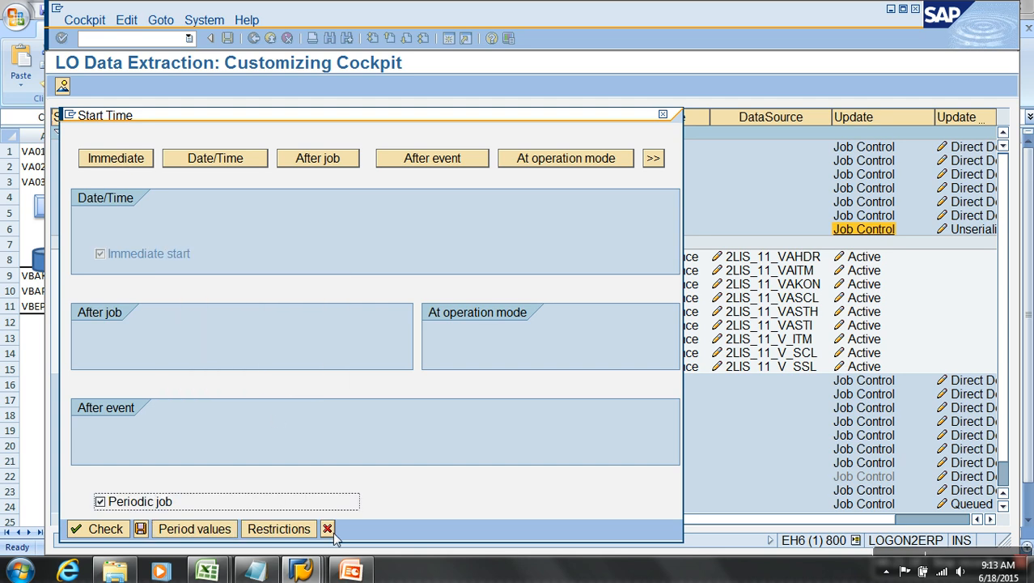
left_click(328, 528)
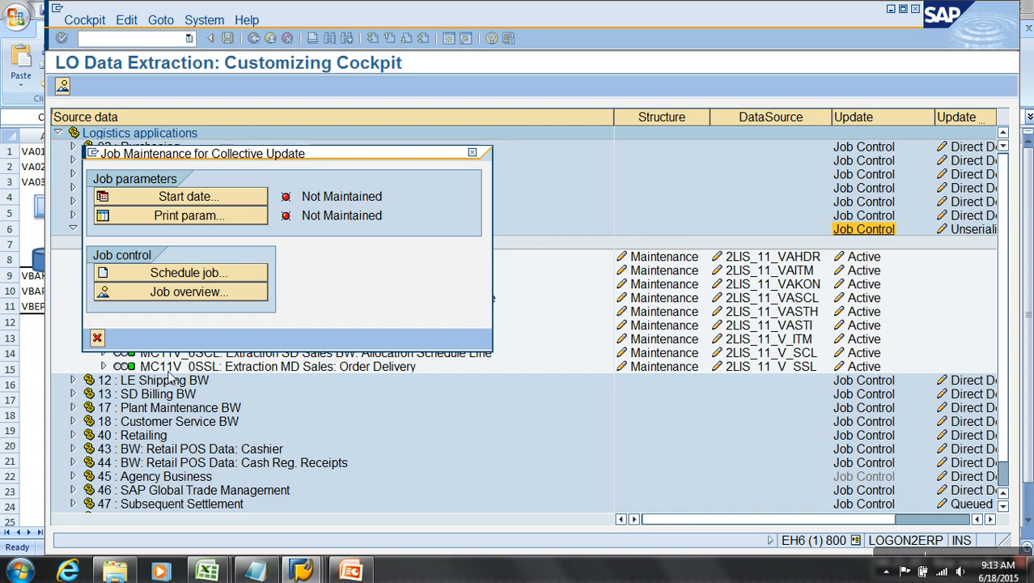
left_click(97, 338)
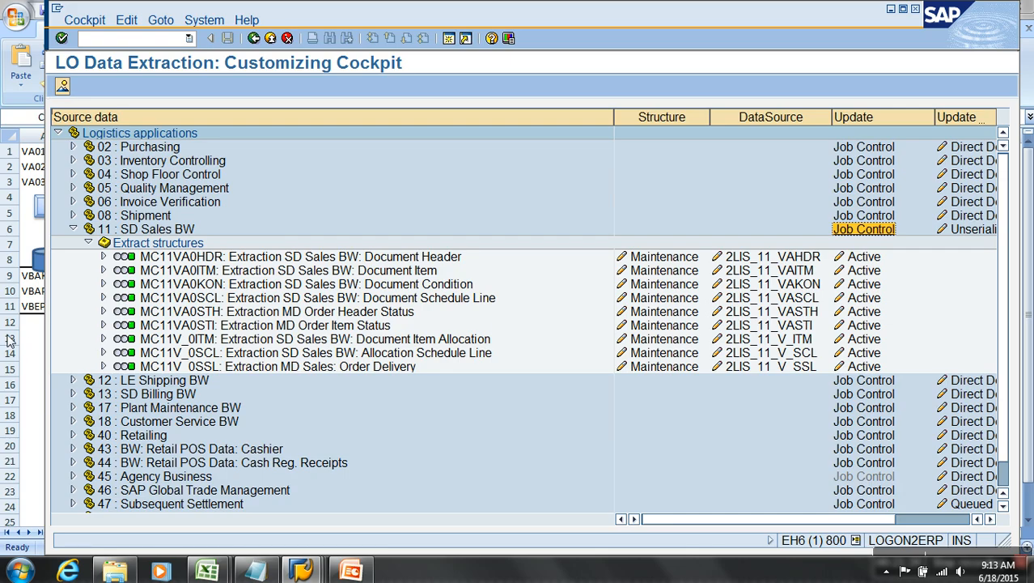
Step: Leave the LO Data Extraction cockpit, start transaction SE38, and enter the program name RMBWV311
left_click(270, 41)
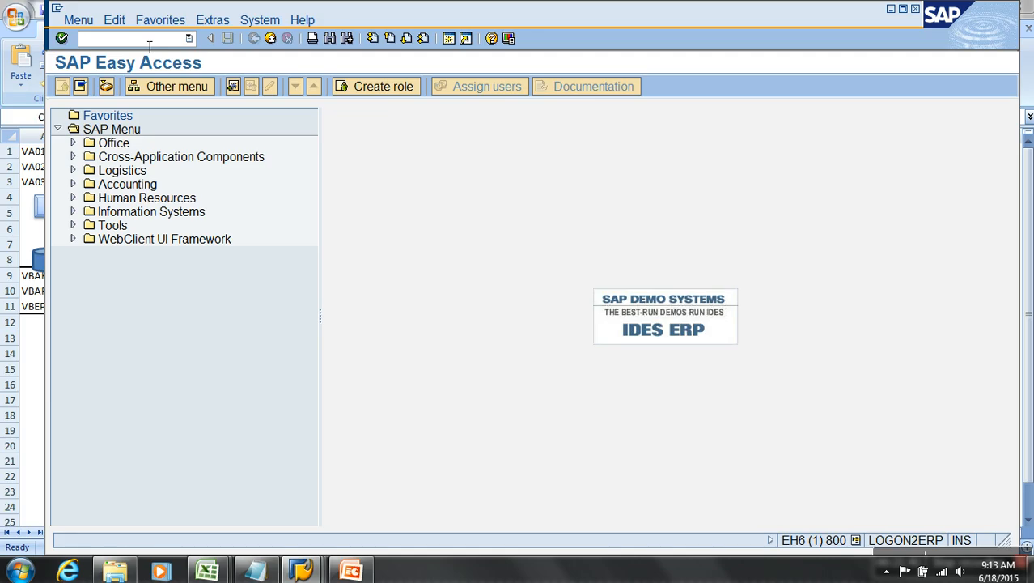
type("/NSE38")
key("Return")
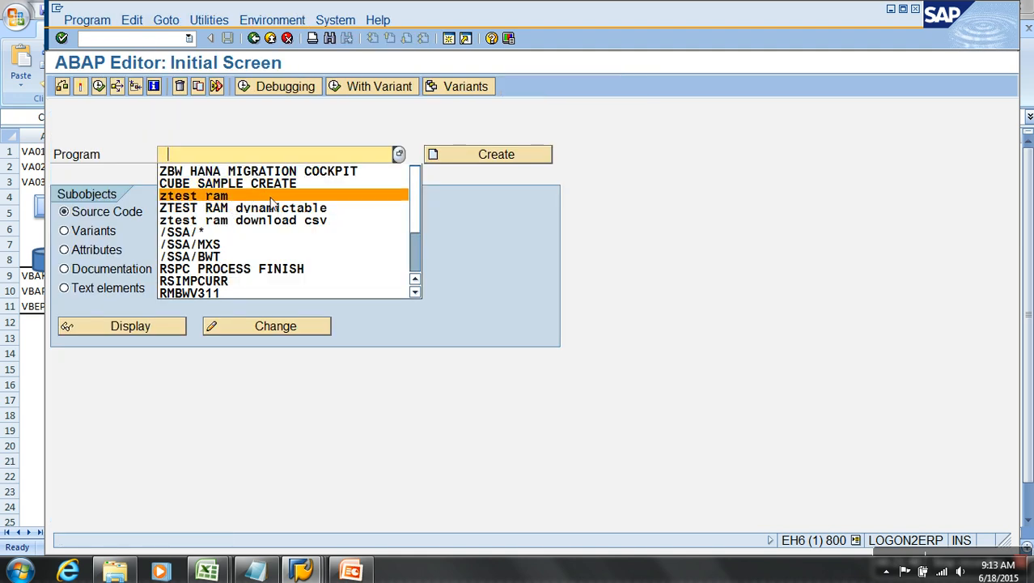
left_click(249, 290)
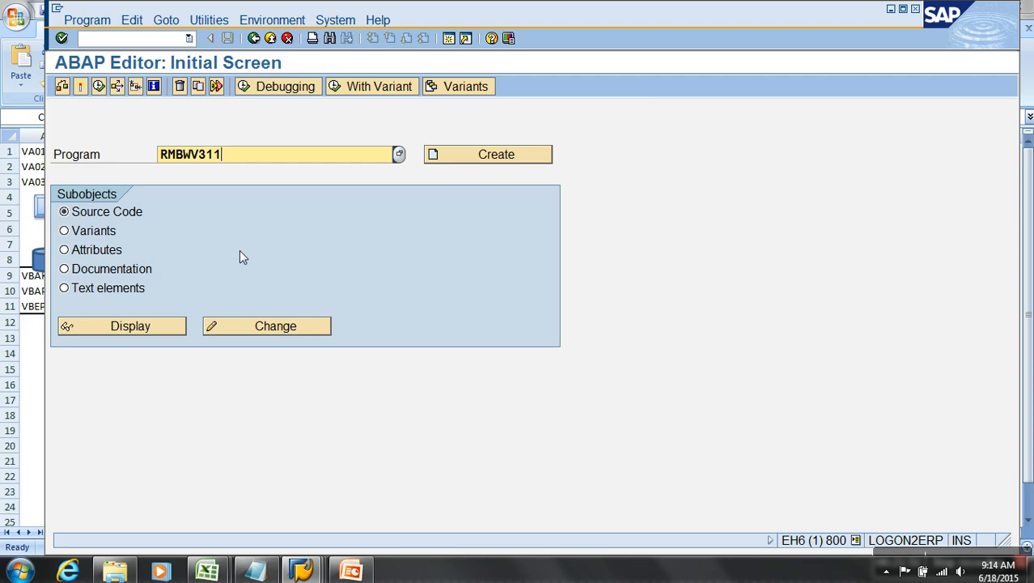
Step: Search for programs matching RMBWV3*, choose RMBWV311 for application 11, and copy the program name
key("BackSpace")
key("BackSpace")
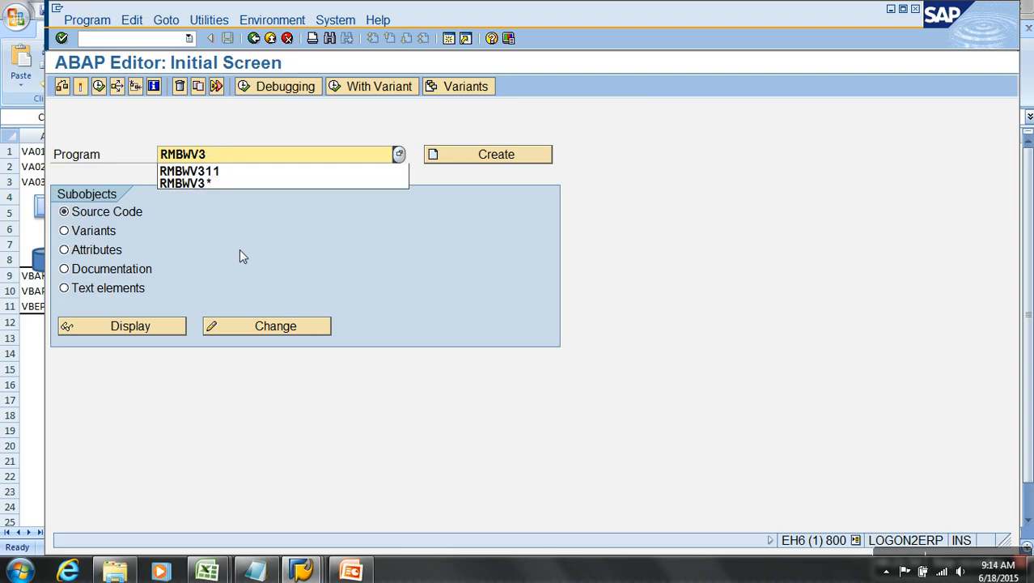
type("*")
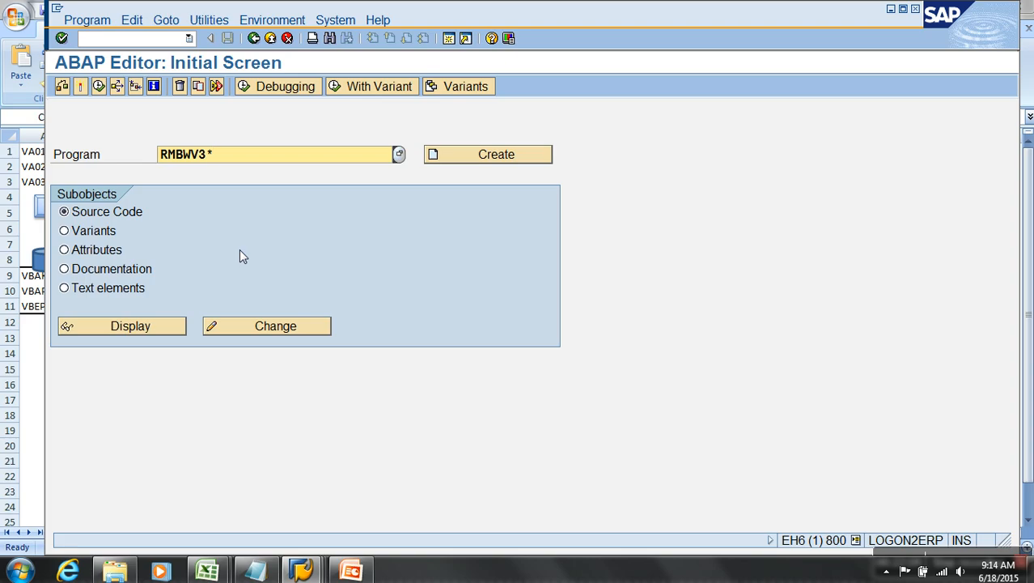
key("F4")
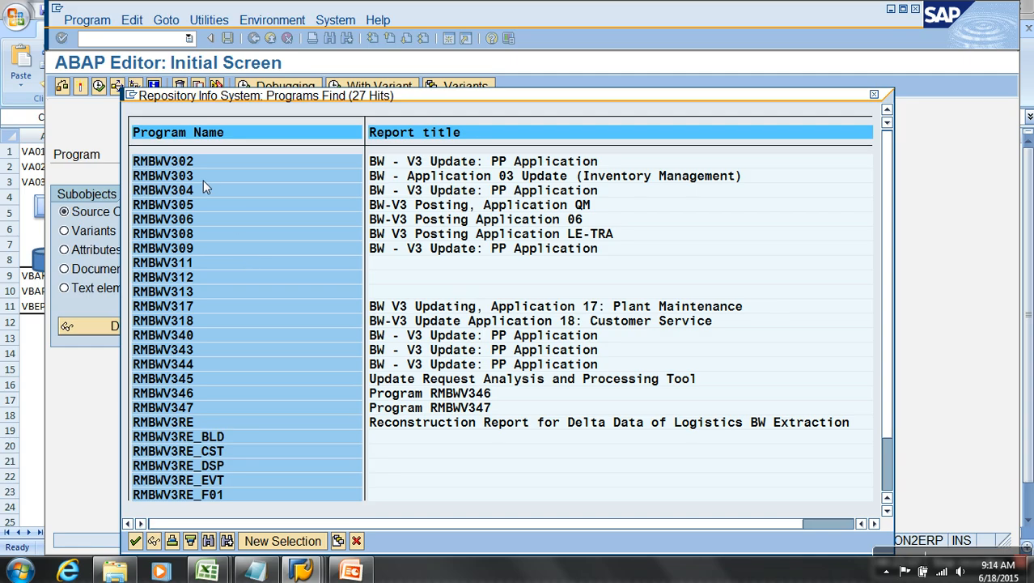
double_click(187, 266)
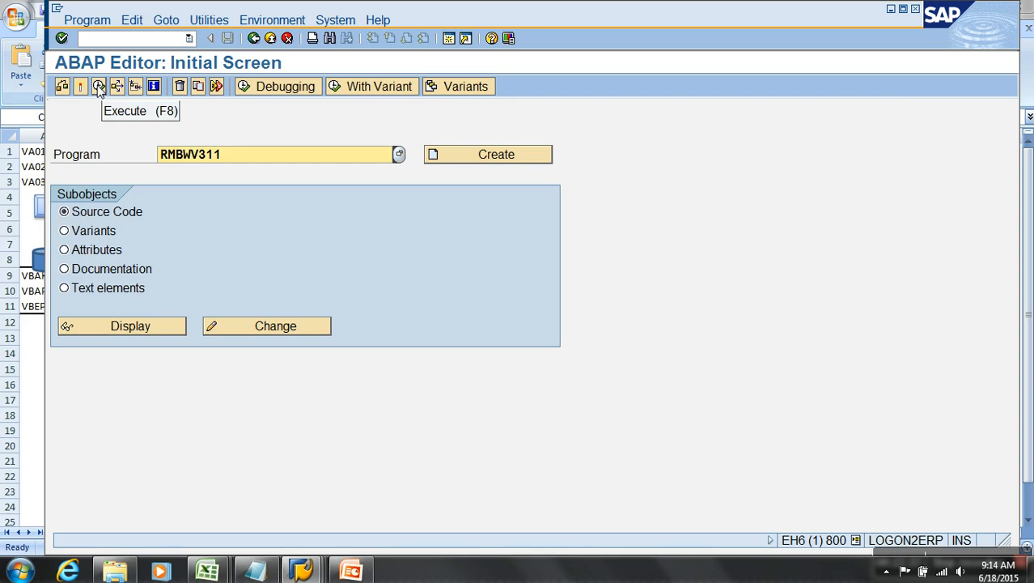
left_click_drag(237, 162, 162, 162)
key("ctrl+c")
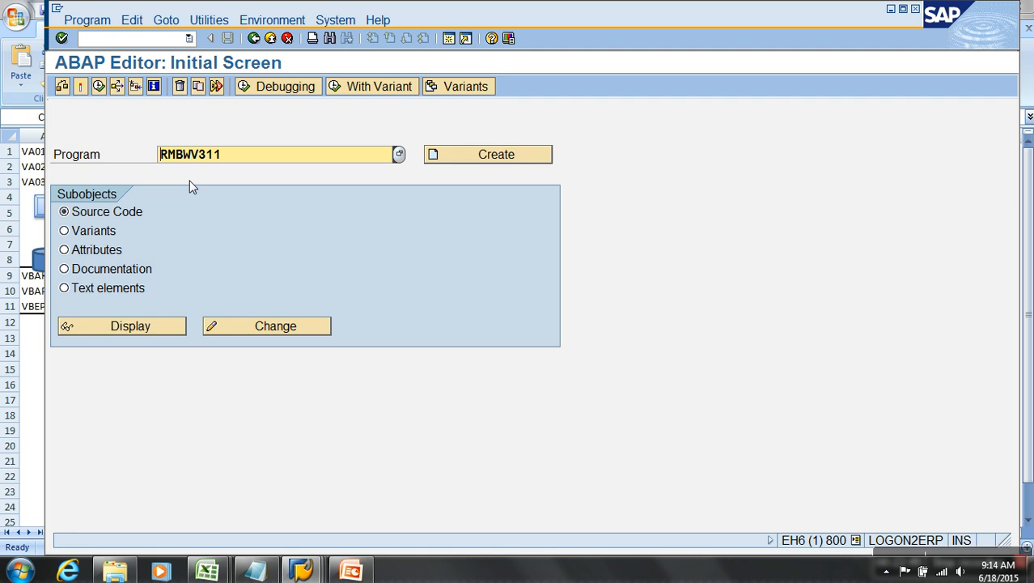
Step: Start transaction SM36 and name the new background job ZBW_V3_DAILY_11
left_click(148, 39)
type("/NSM36")
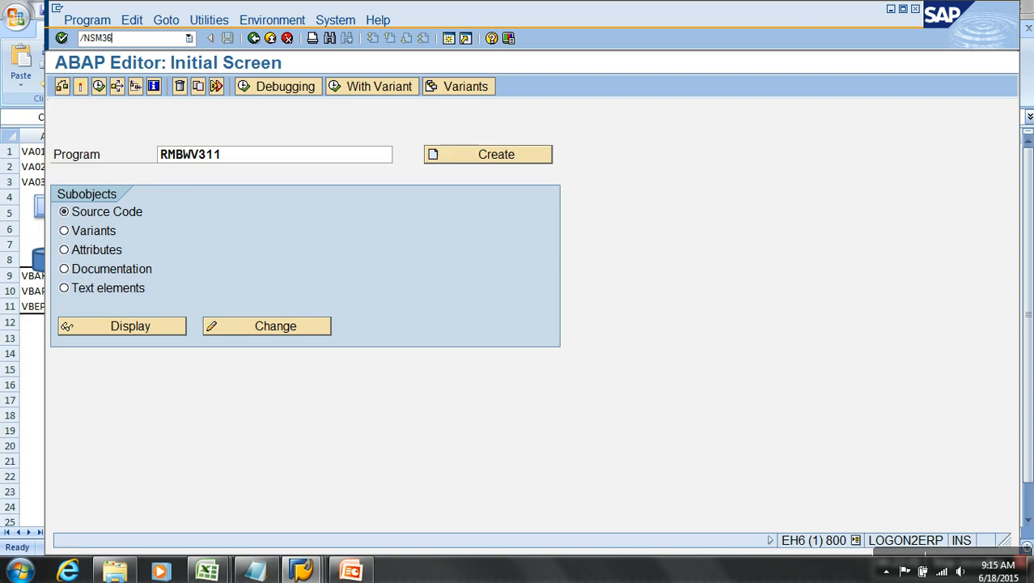
key("Return")
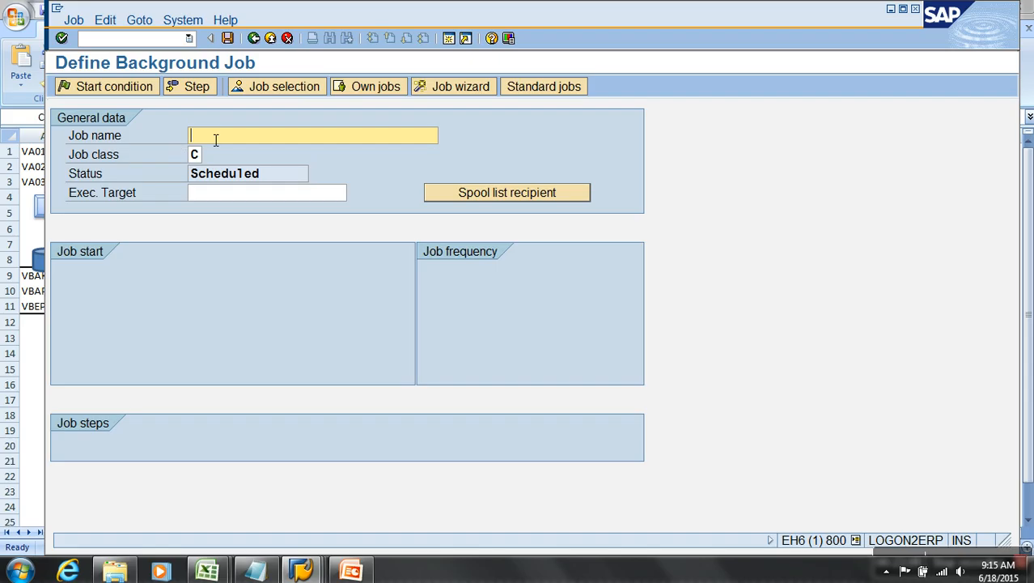
type("ZBW_V3_DAILY_11")
Step: Add a job step that runs ABAP program RMBWV311, save it, and return to the job definition
left_click(196, 86)
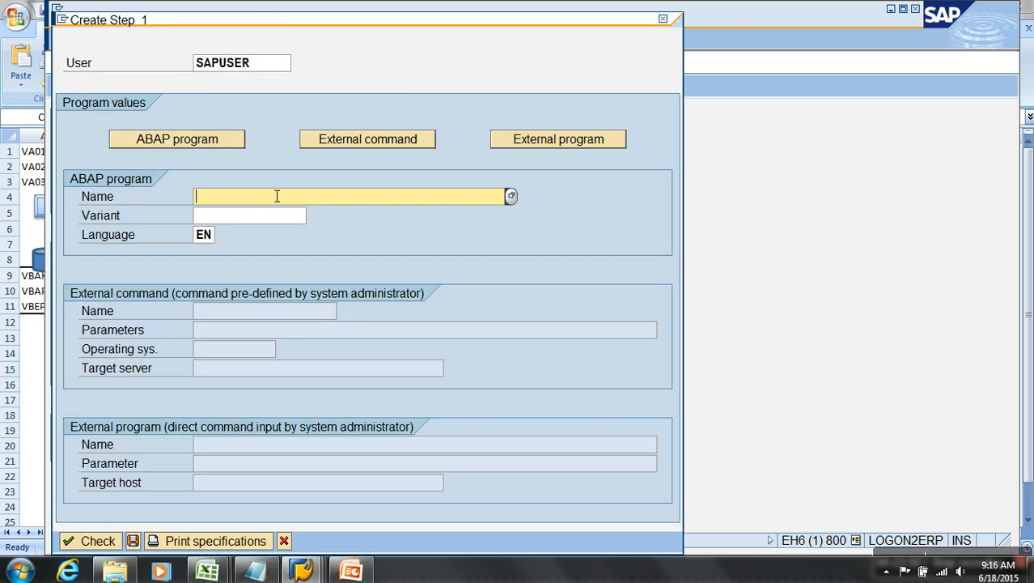
key("ctrl+v")
left_click(133, 541)
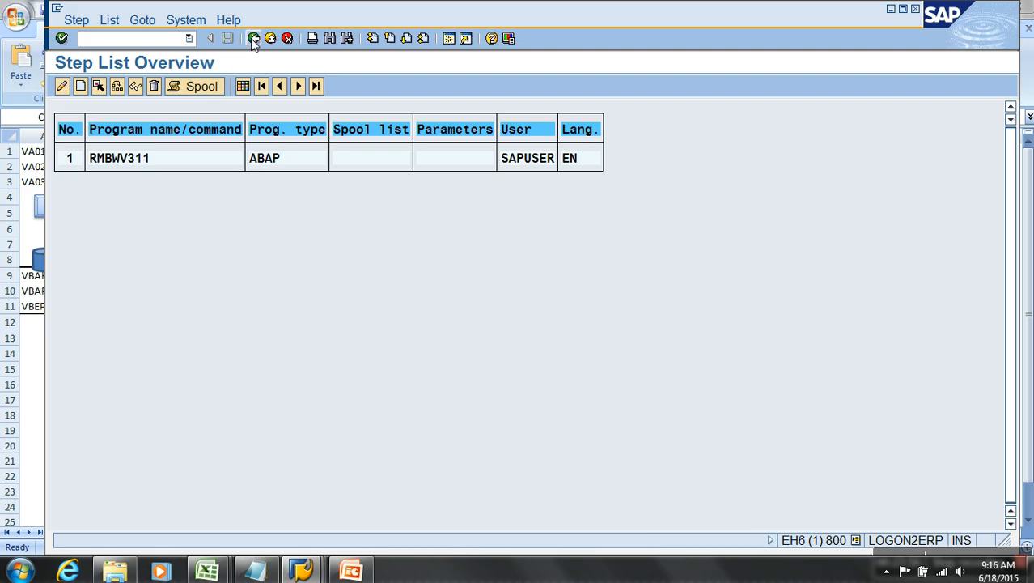
left_click(254, 39)
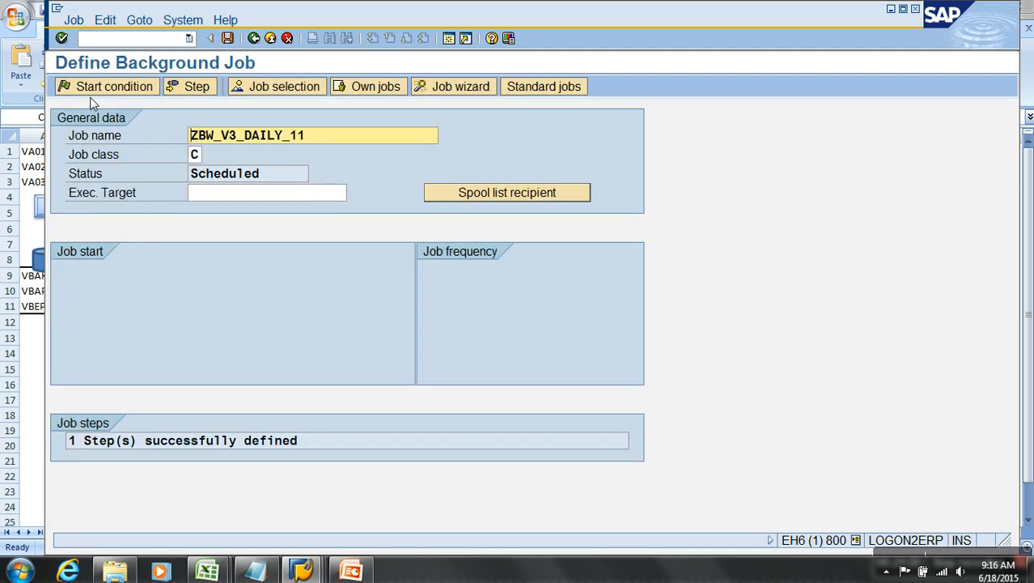
Step: Save job ZBW_V3_DAILY_11 and open its start conditions
left_click(228, 38)
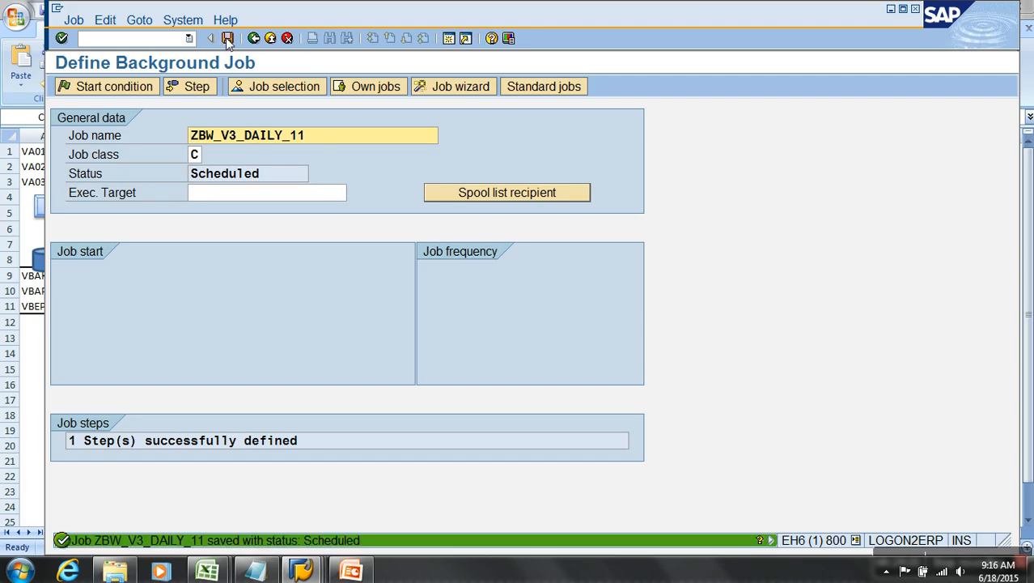
left_click(114, 87)
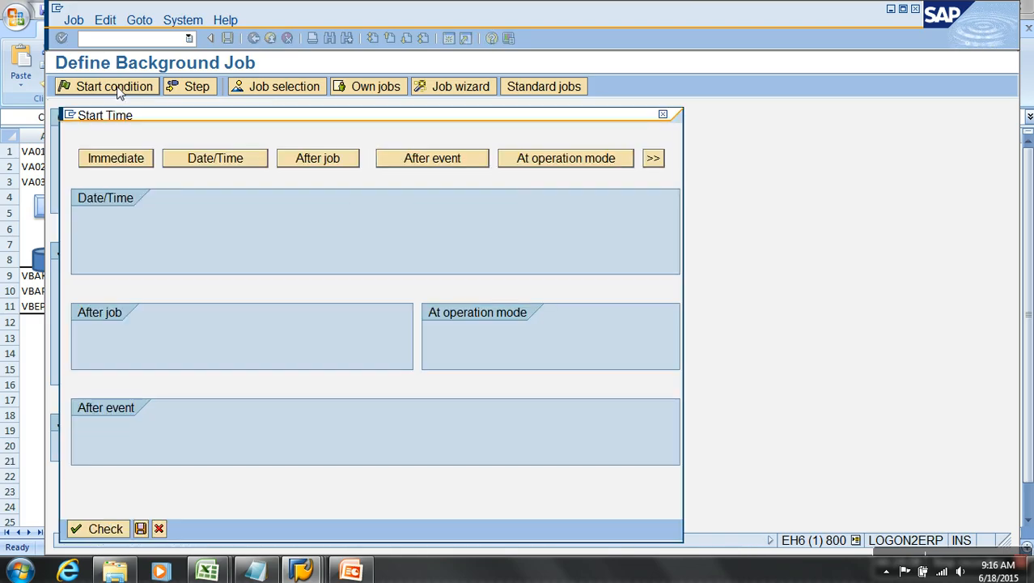
left_click_drag(352, 121, 417, 92)
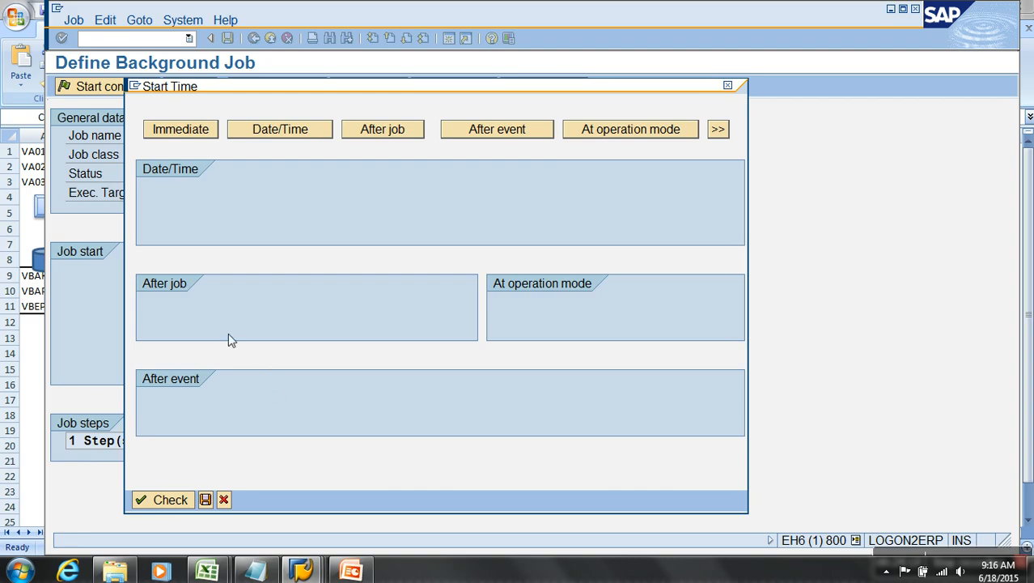
Step: Choose a date/time start for the job and set the scheduled start date to 03.02.2014
left_click(295, 135)
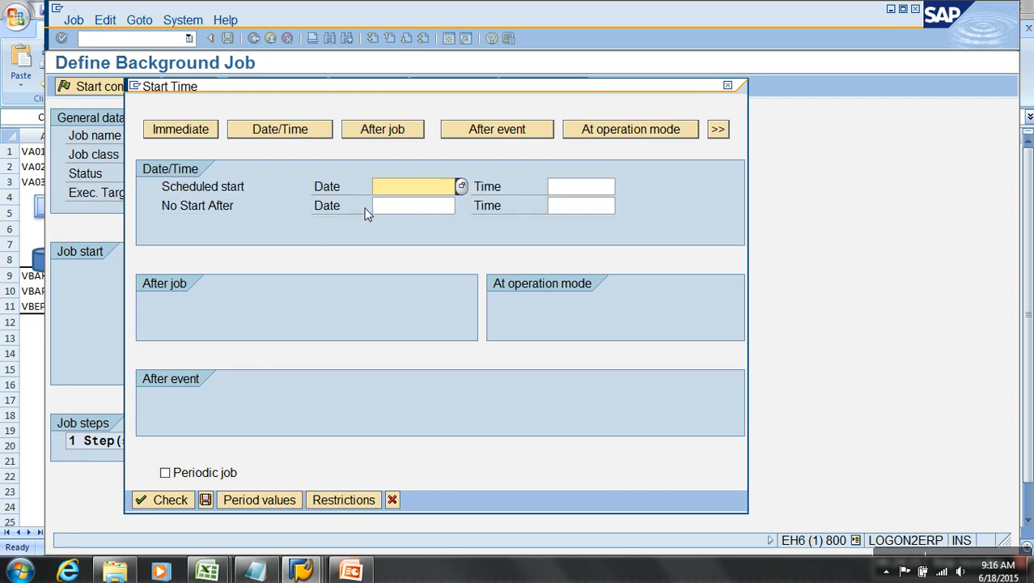
left_click(462, 186)
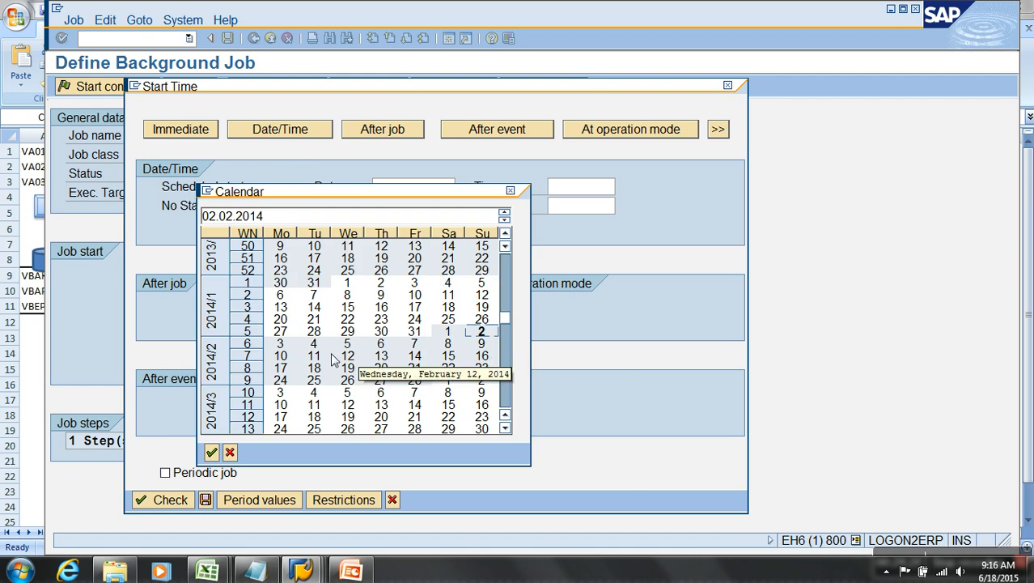
double_click(281, 344)
Step: Set the hour to 10 and the minutes to 00 for the job's scheduled start time
left_click(575, 187)
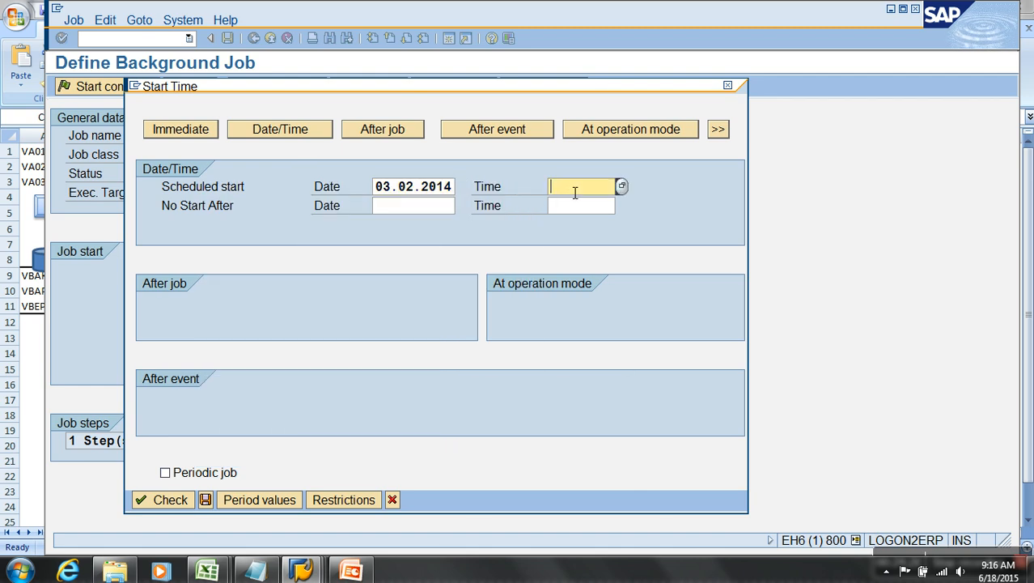
left_click(620, 187)
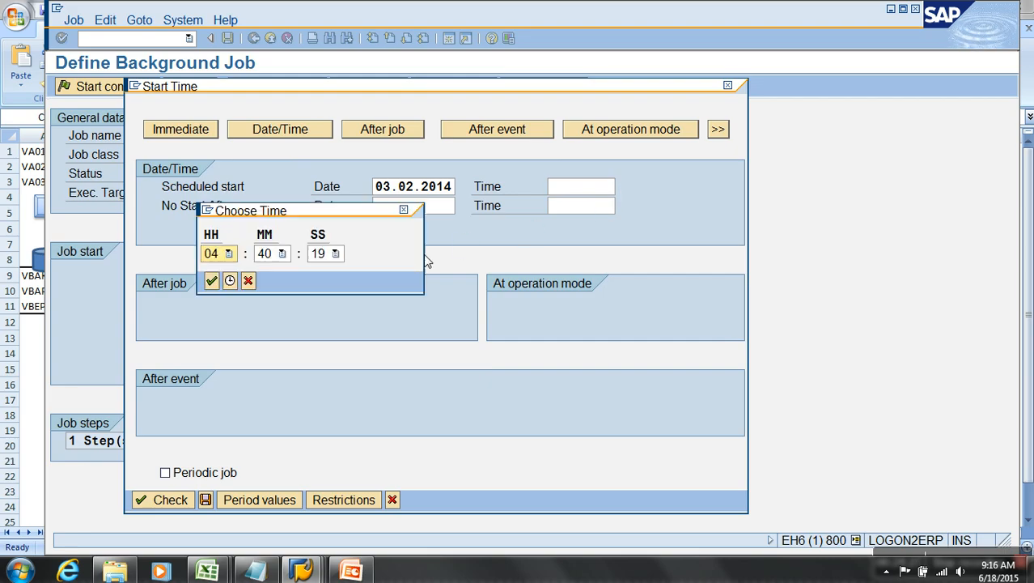
type("10")
key("Return")
key("Tab")
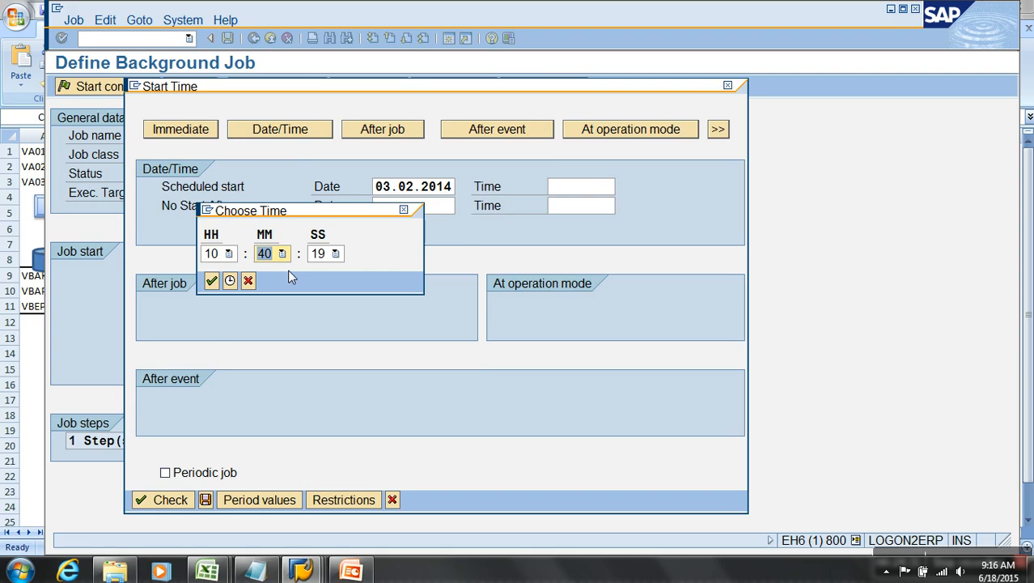
key("Tab")
left_click(281, 253)
scroll(283, 280, "up", 12)
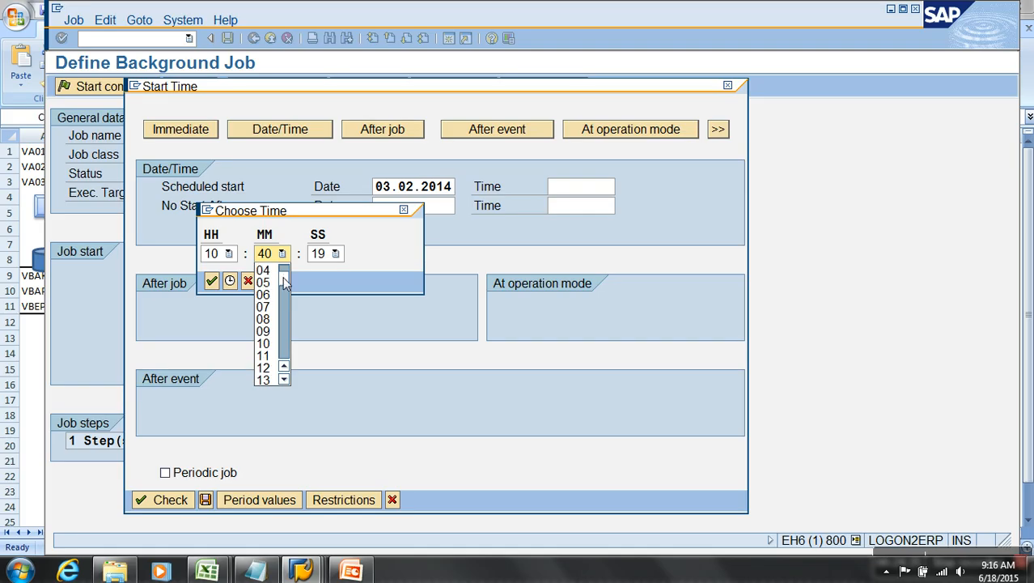
left_click_drag(282, 279, 288, 258)
left_click(286, 367)
scroll(287, 374, "up", 1)
left_click(265, 270)
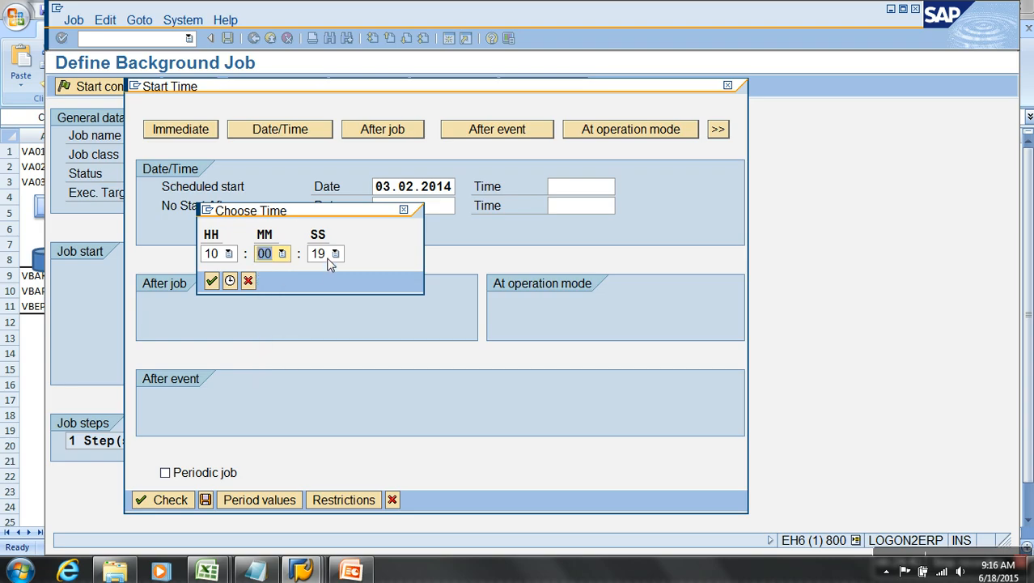
Step: Set the start time's seconds to 00, switch to the 12-hour format, and apply the time
left_click(335, 254)
left_click_drag(337, 273, 335, 268)
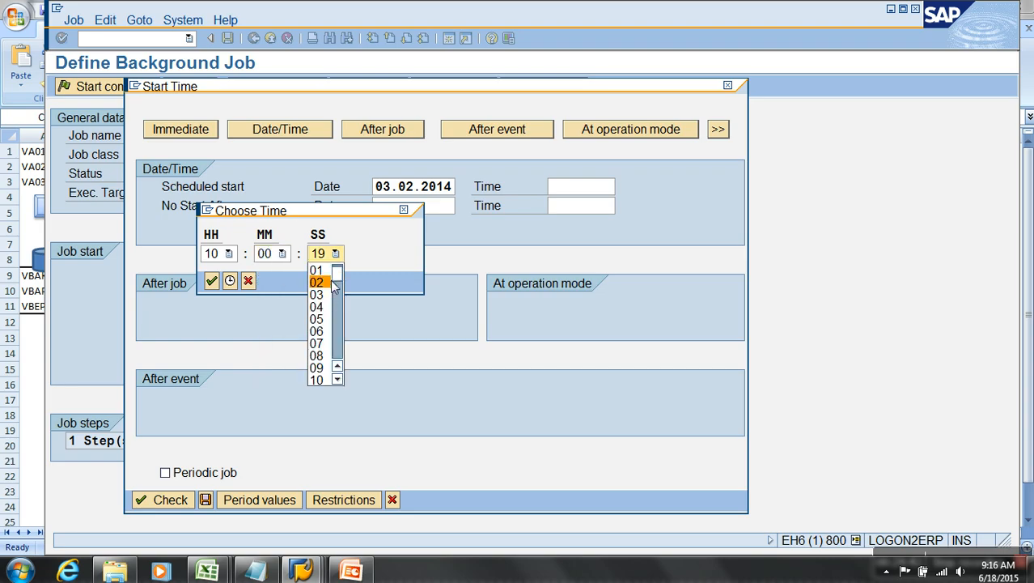
scroll(337, 370, "up", 1)
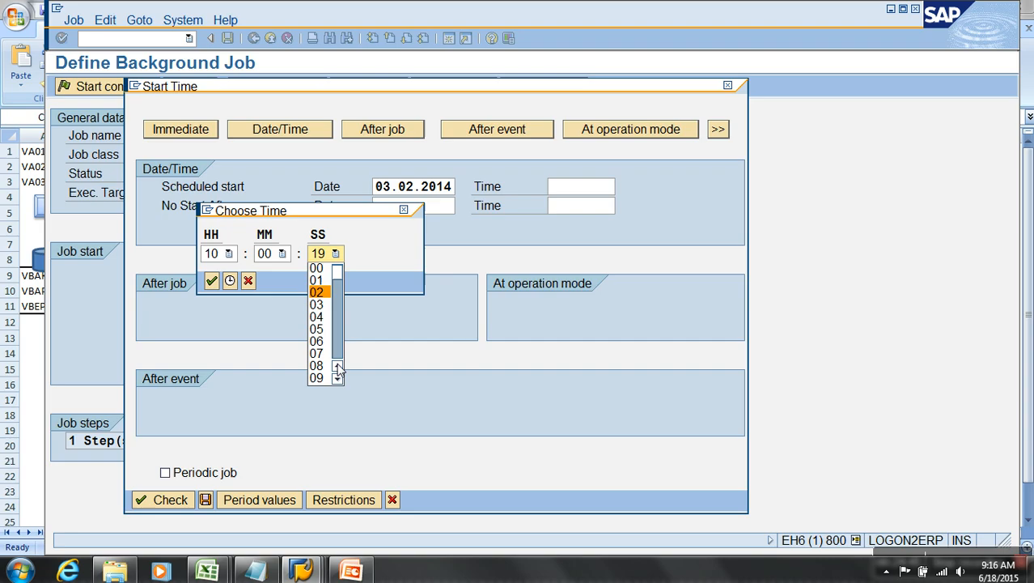
left_click(320, 264)
left_click(229, 280)
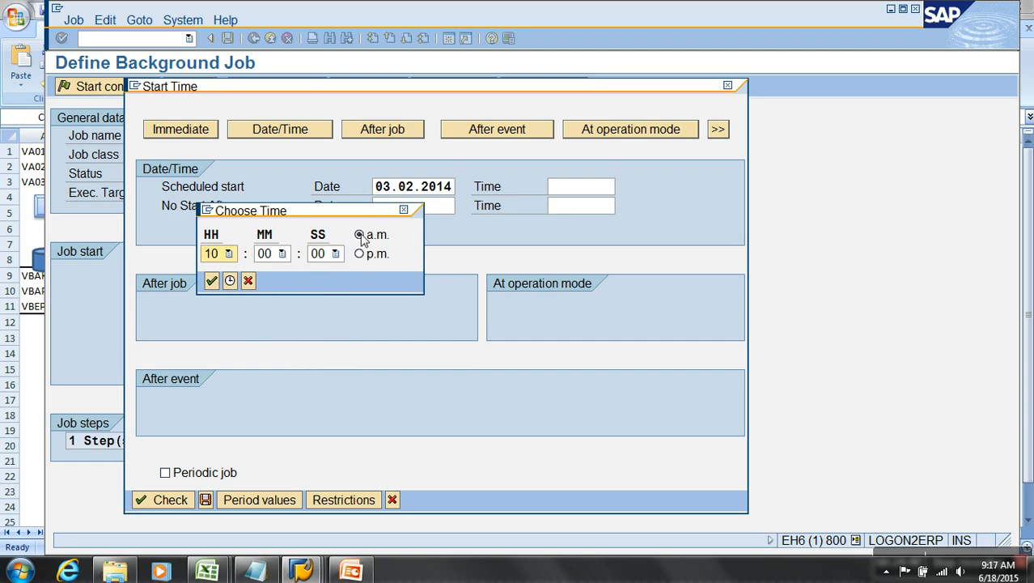
left_click(211, 280)
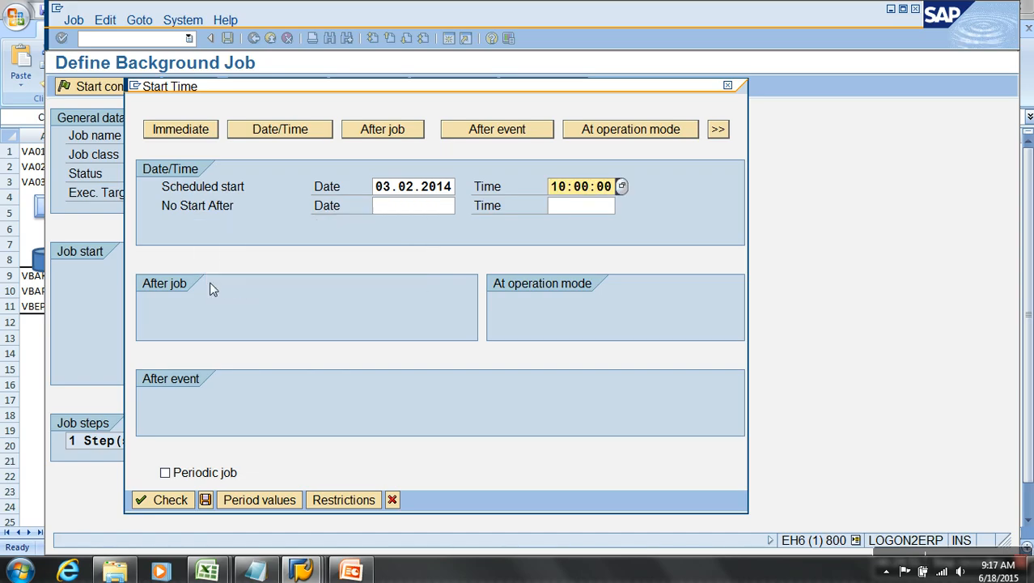
Step: Mark the job as periodic, try the Daily period value, cancel the period values, and clear the periodic option
left_click(210, 475)
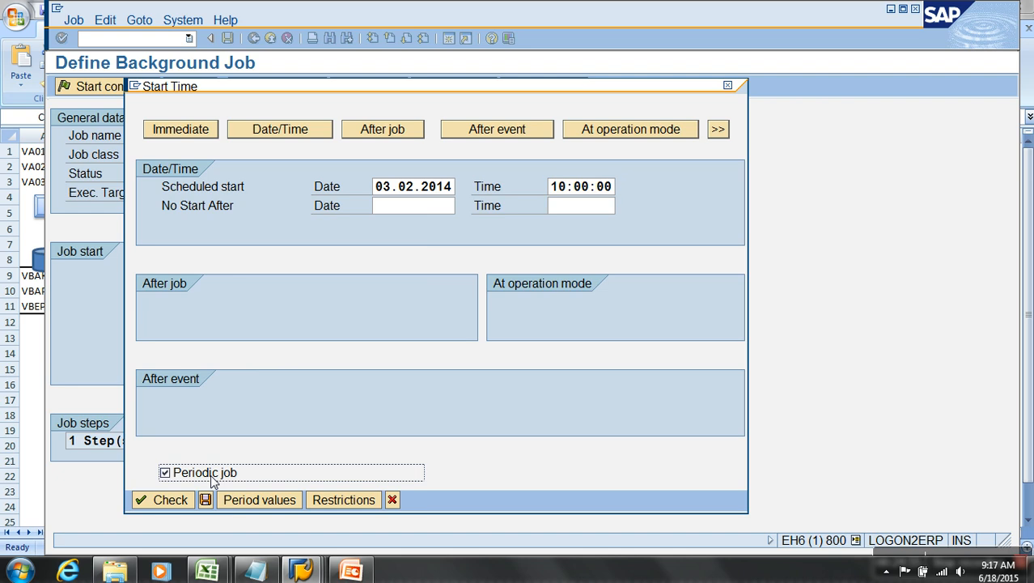
left_click(255, 499)
left_click(263, 274)
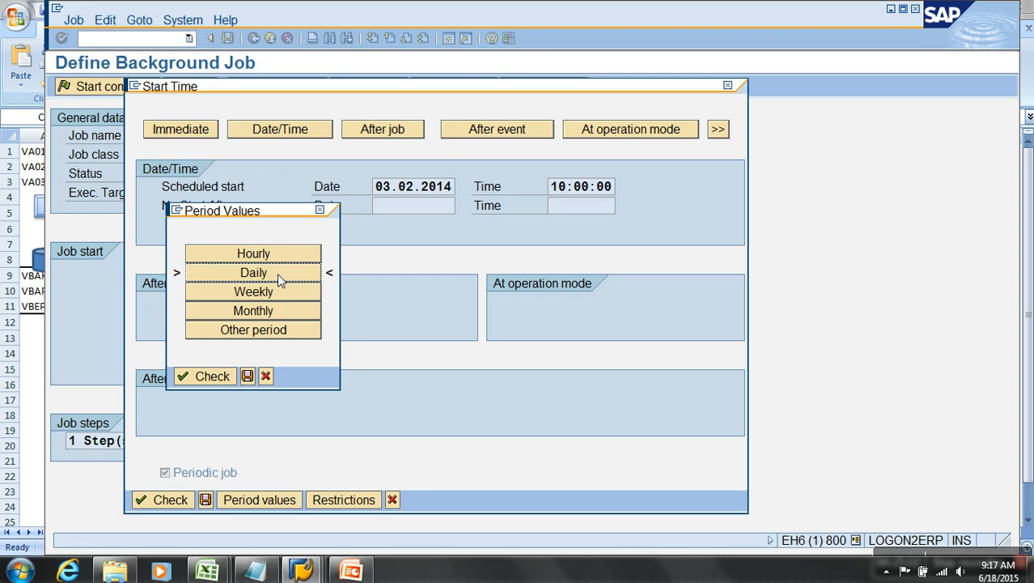
left_click(268, 377)
left_click(303, 291)
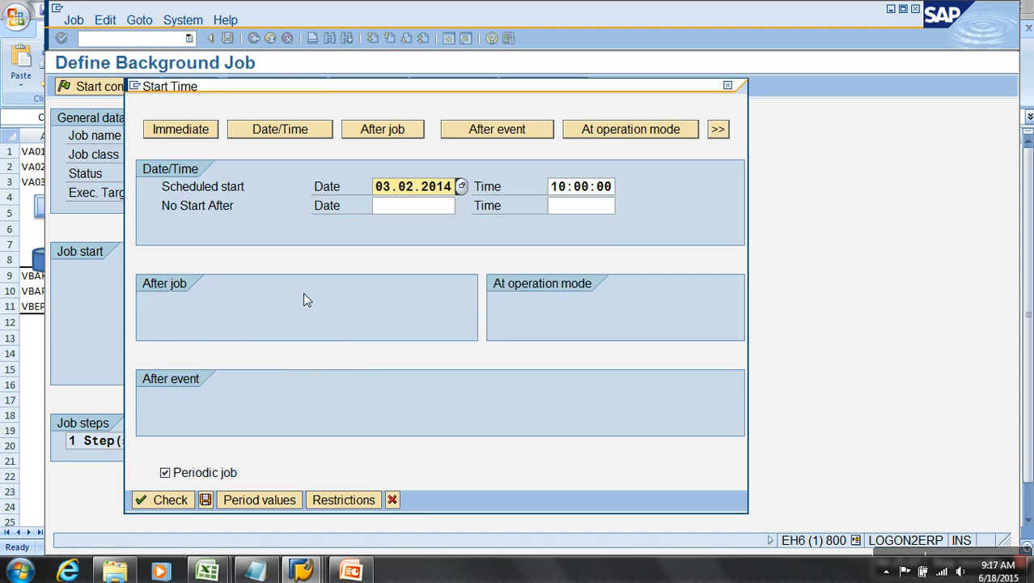
left_click(212, 476)
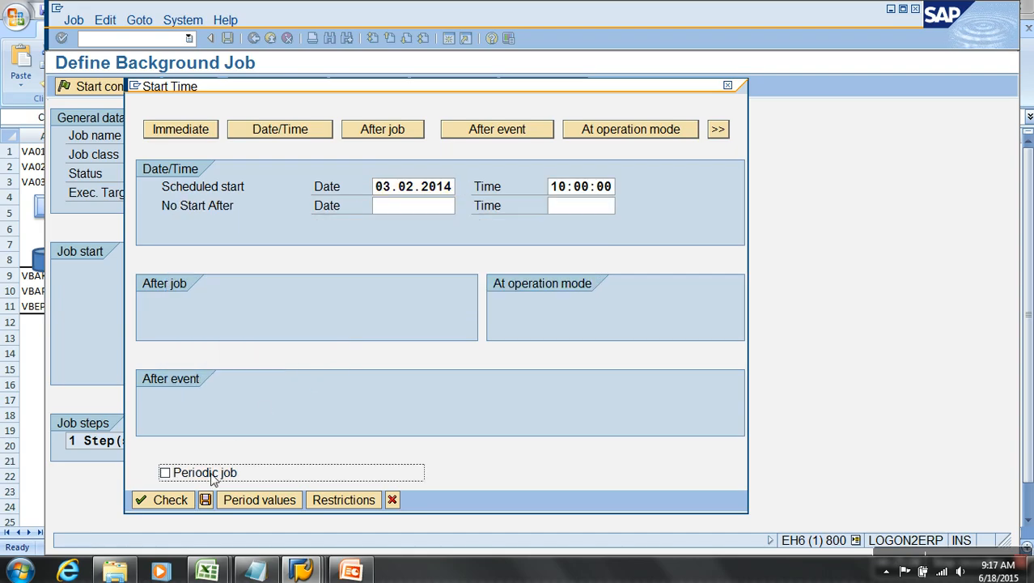
Step: Set the job to start immediately and save the start condition
left_click(195, 134)
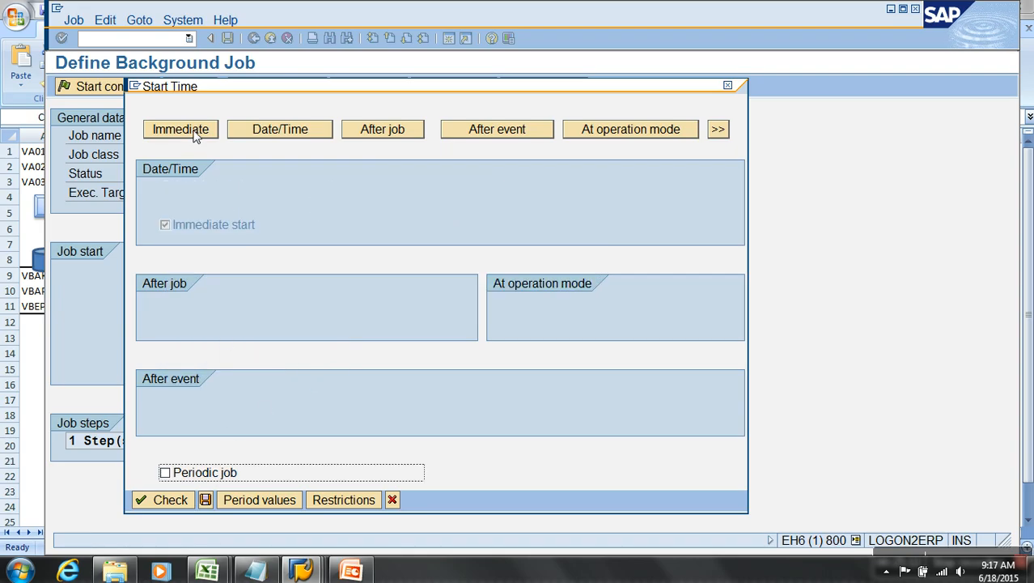
left_click(205, 500)
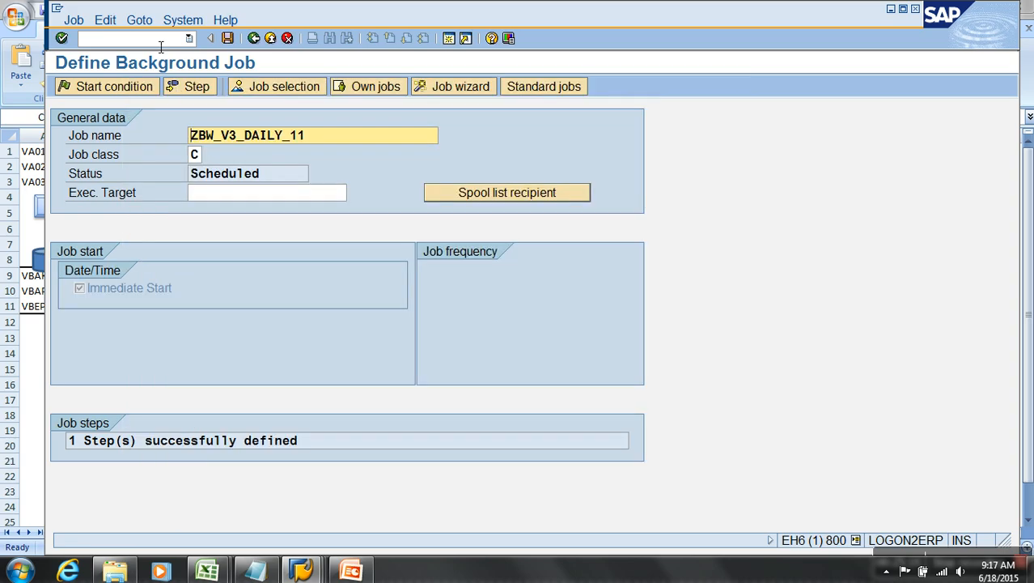
Step: Copy the job name ZBW_V3_DAILY_11 and open transaction SM37 in a new session
left_click_drag(316, 141, 151, 131)
key("ctrl+c")
left_click(150, 131)
left_click(160, 47)
type("/O")
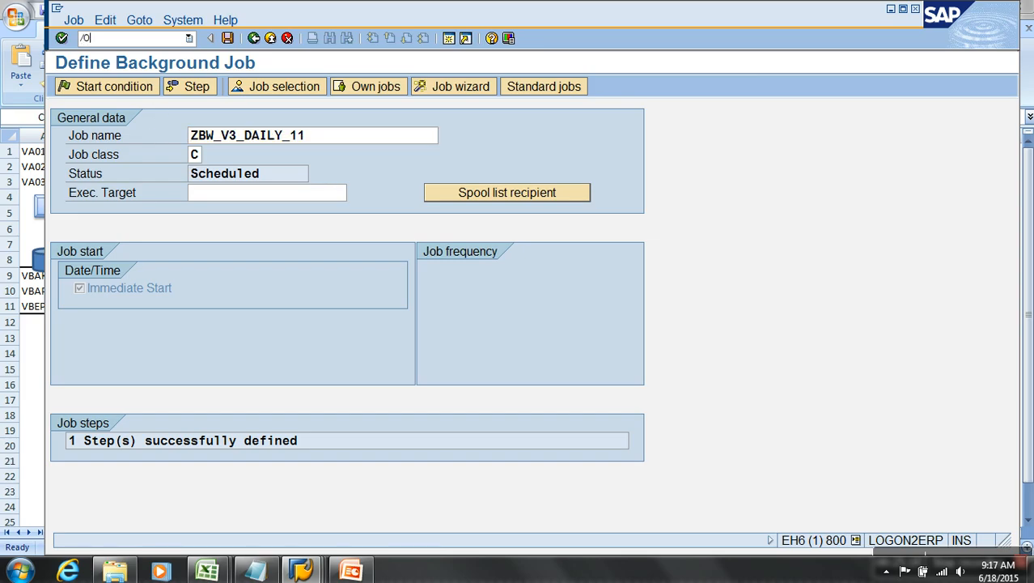
type("SM37")
key("Return")
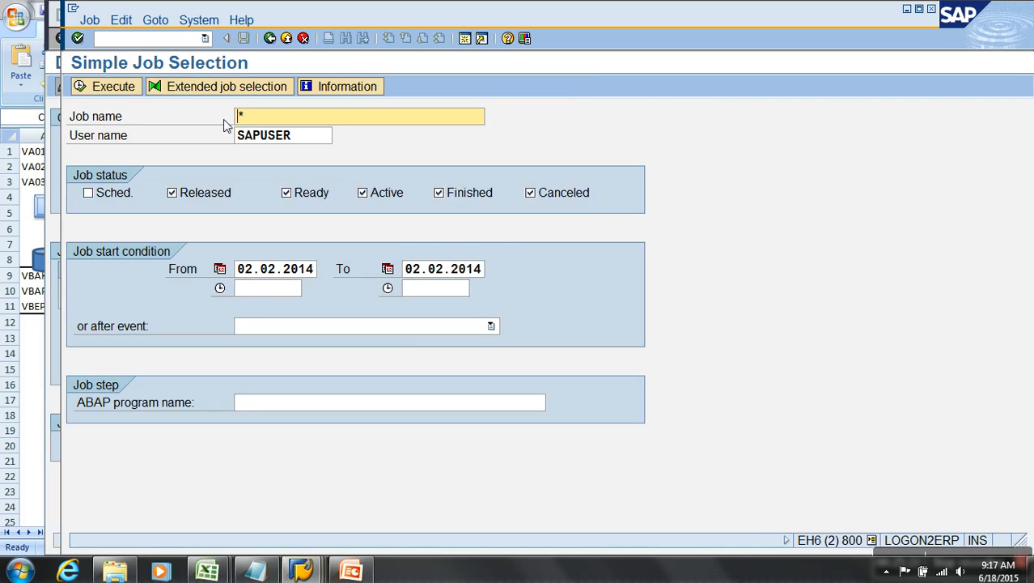
Step: Search the simple job selection for job ZBW_V3_DAILY_11
key("ctrl+v")
left_click(130, 87)
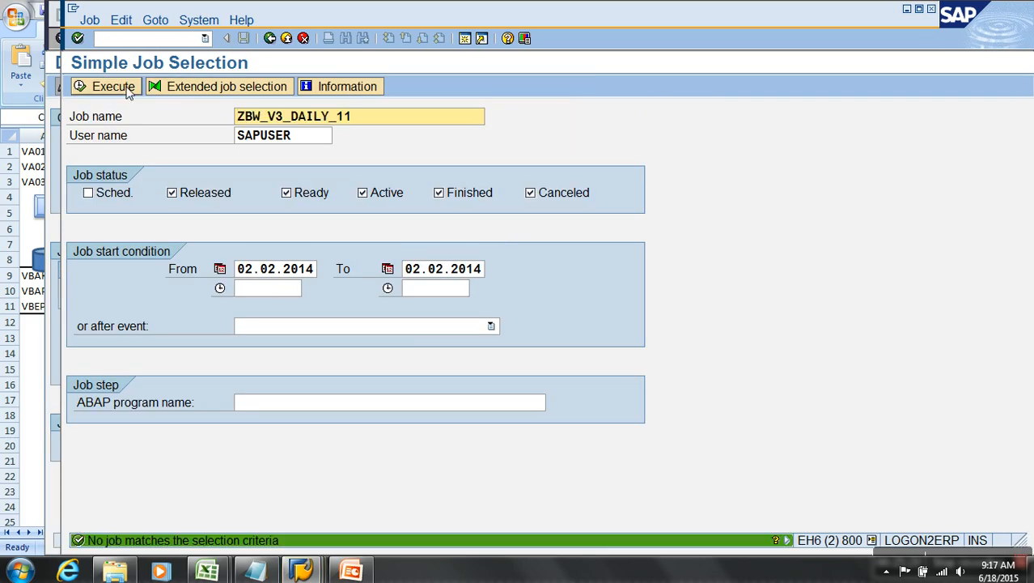
Step: Return to the background job definition, save ZBW_V3_DAILY_11, save its immediate start condition again, and save the job once more
key("alt+Tab")
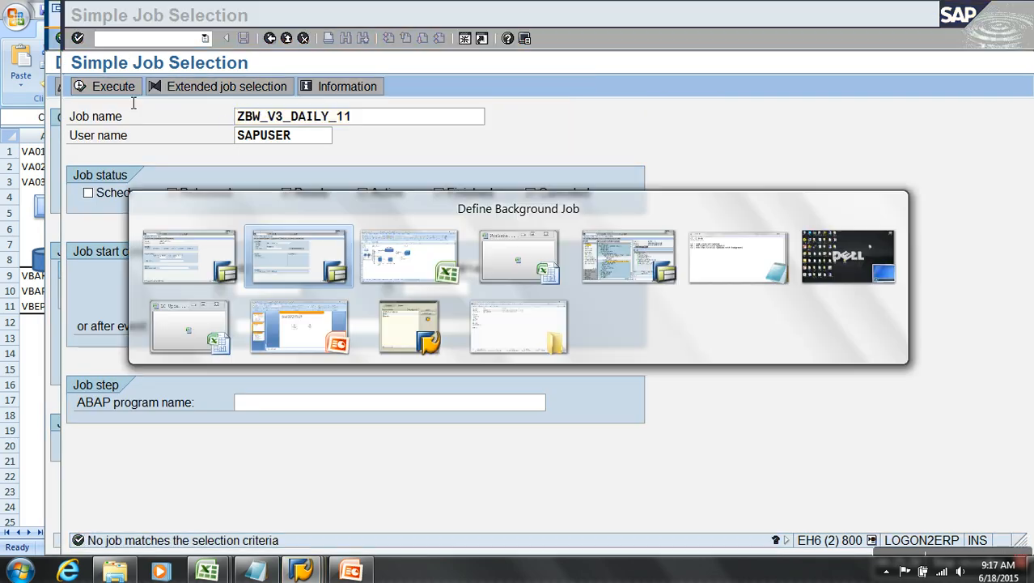
left_click(227, 38)
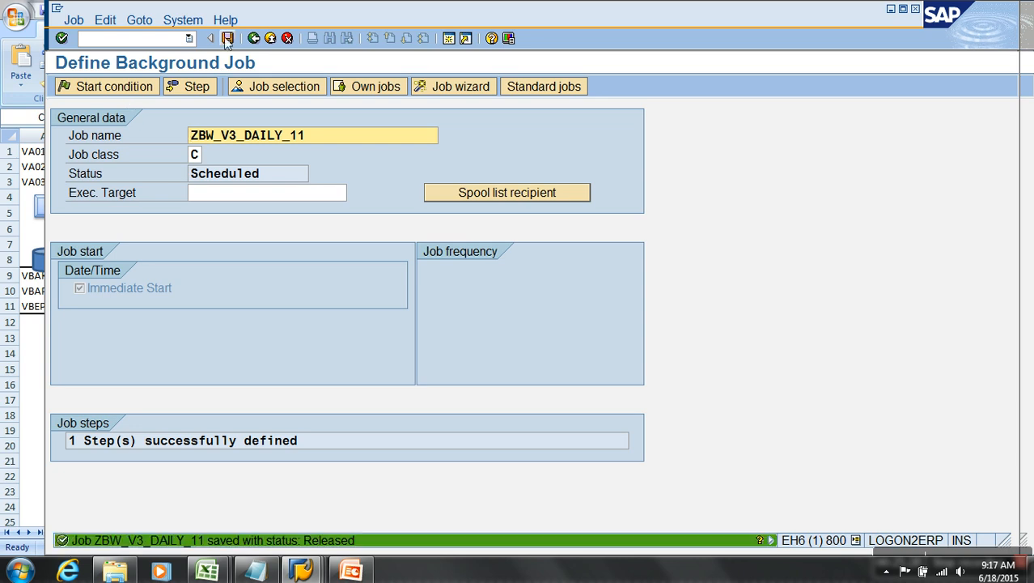
left_click(104, 88)
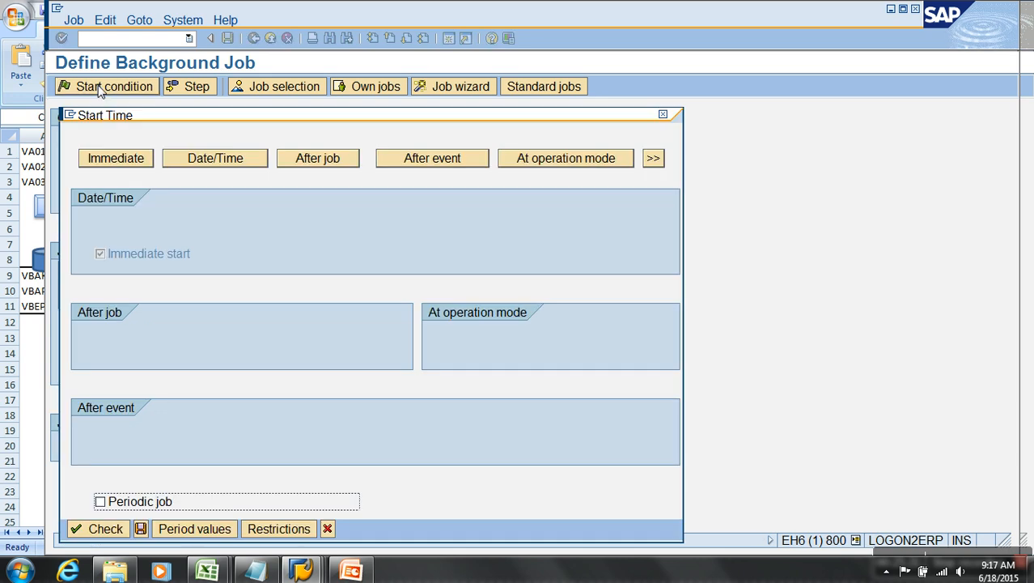
left_click(141, 530)
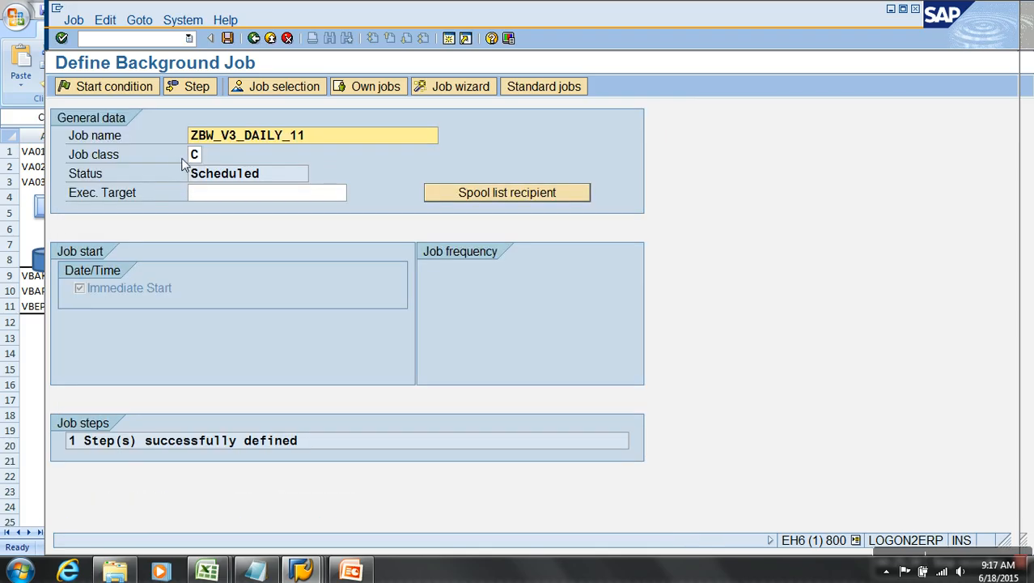
left_click(227, 38)
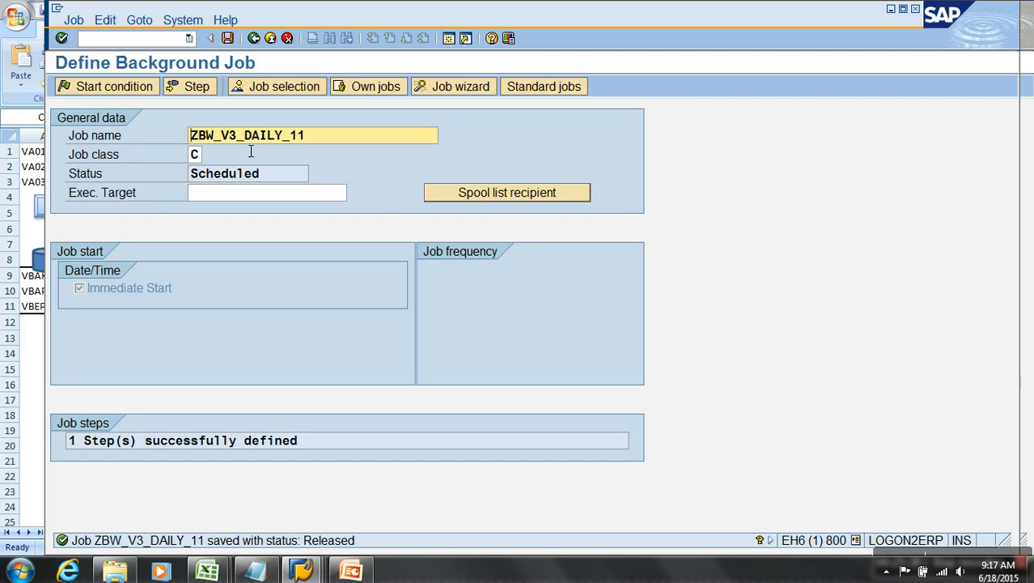
Step: Switch back to the job selection, list the ZBW_V3_DAILY_11 jobs, and refresh the job overview
key("alt+Tab")
left_click(129, 89)
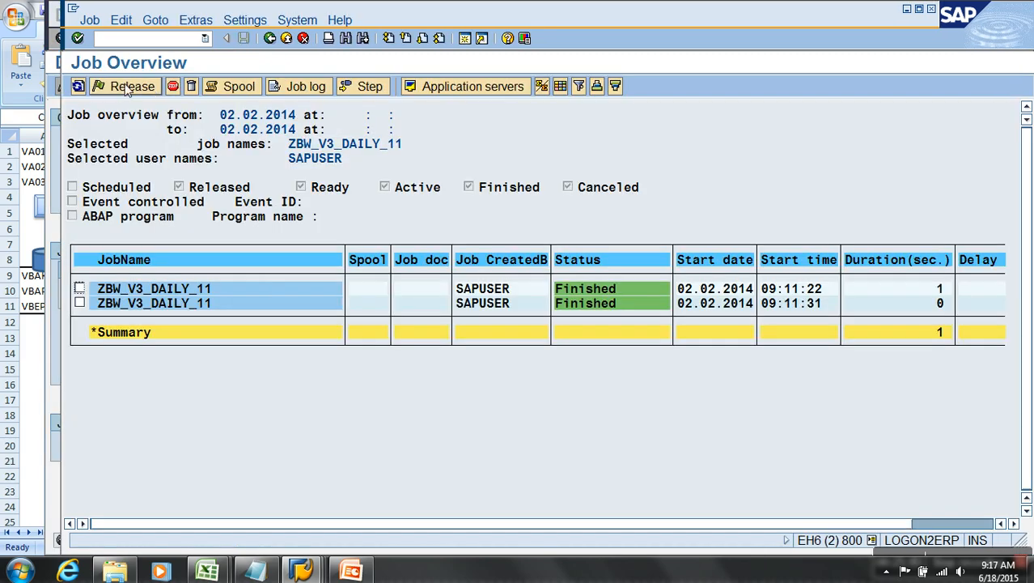
left_click(79, 91)
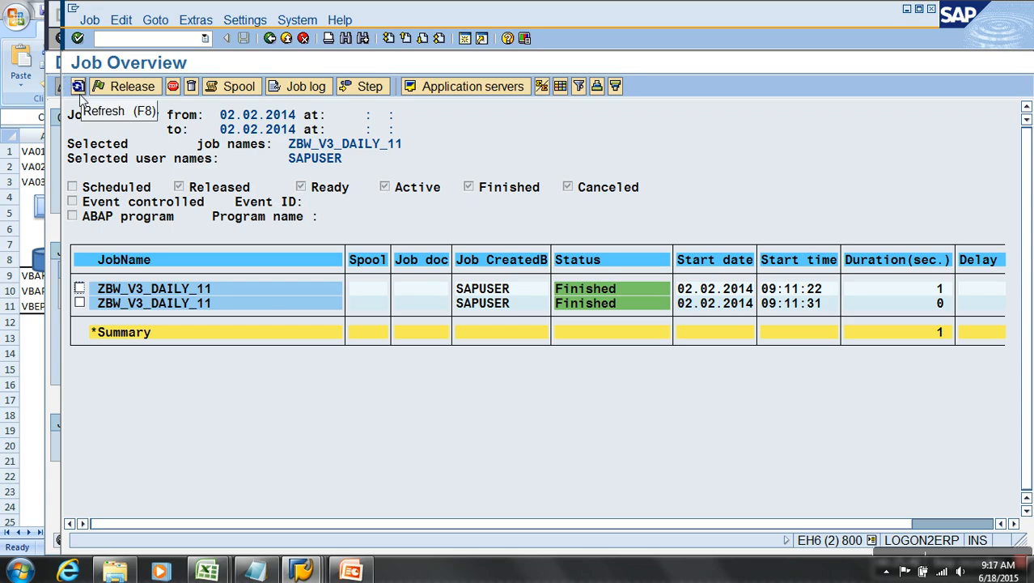
Step: Open transaction SM13 and list the update requests with status All
left_click(192, 40)
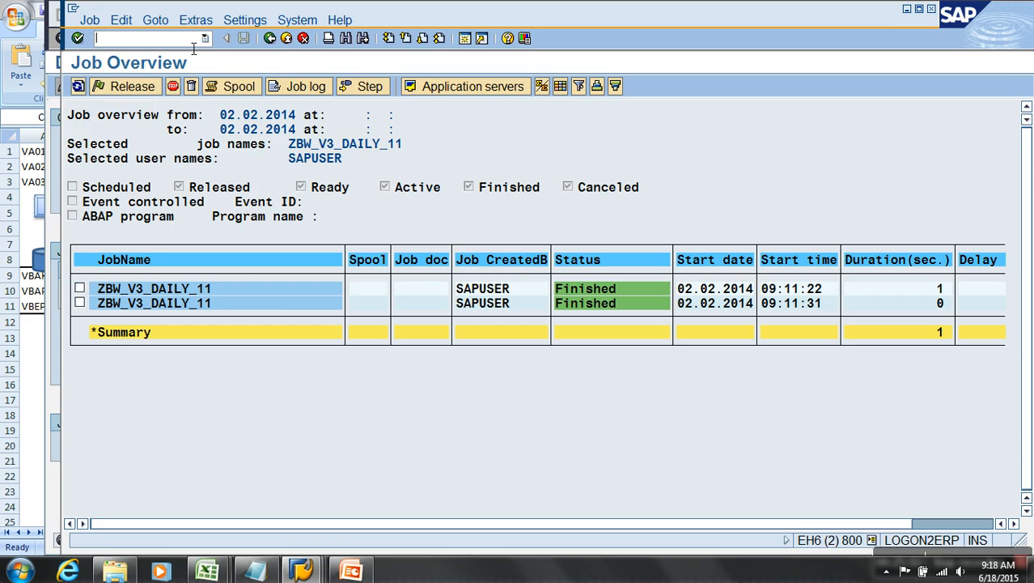
type("/NSM13")
key("Return")
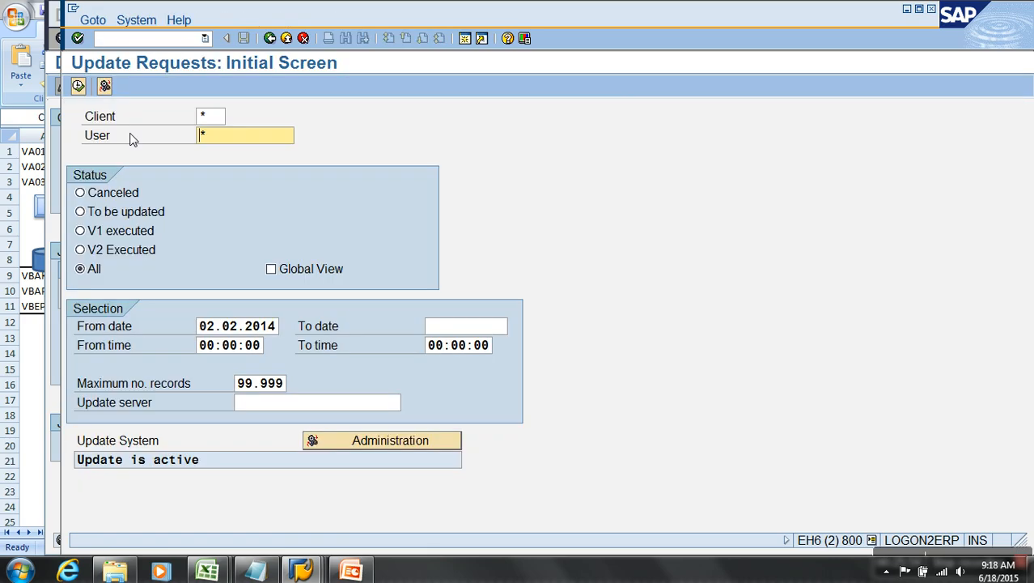
left_click(80, 87)
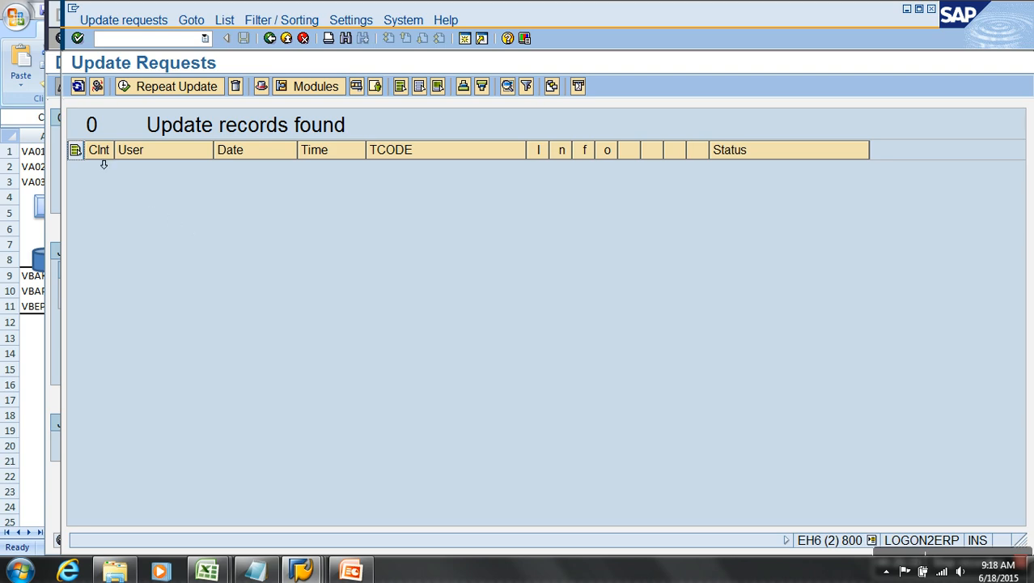
Step: Open transaction RSA7 and examine the Delta Update entries of DataSource 2LIS_11_VAHDR
left_click(139, 42)
type("/NRSA7")
key("Return")
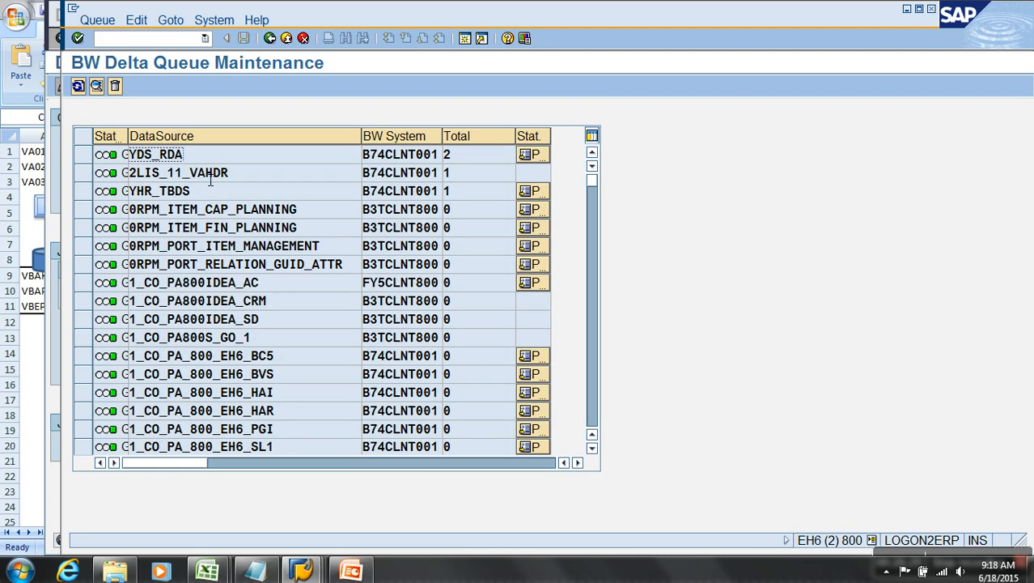
left_click(79, 174)
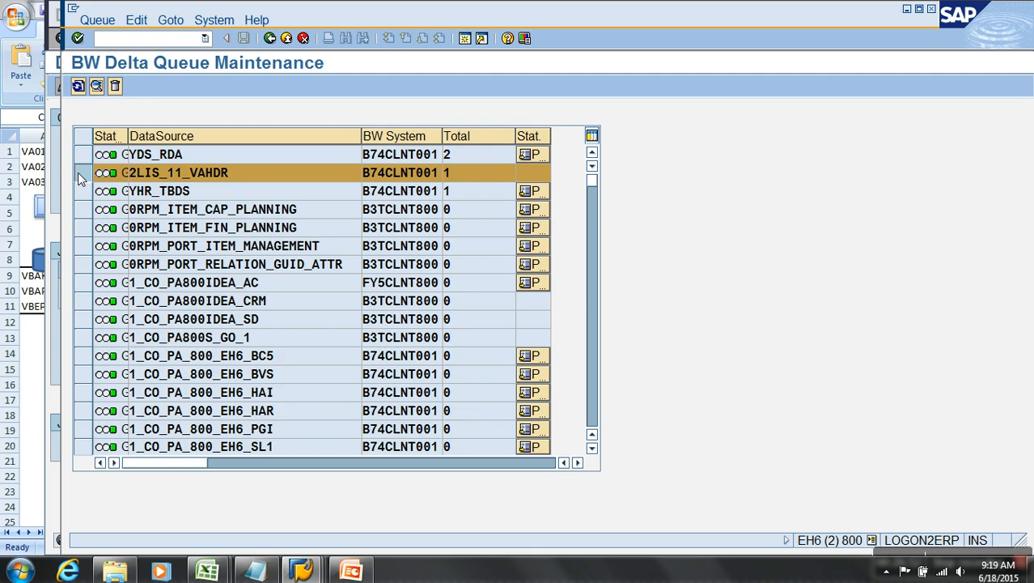
left_click(96, 85)
left_click(83, 395)
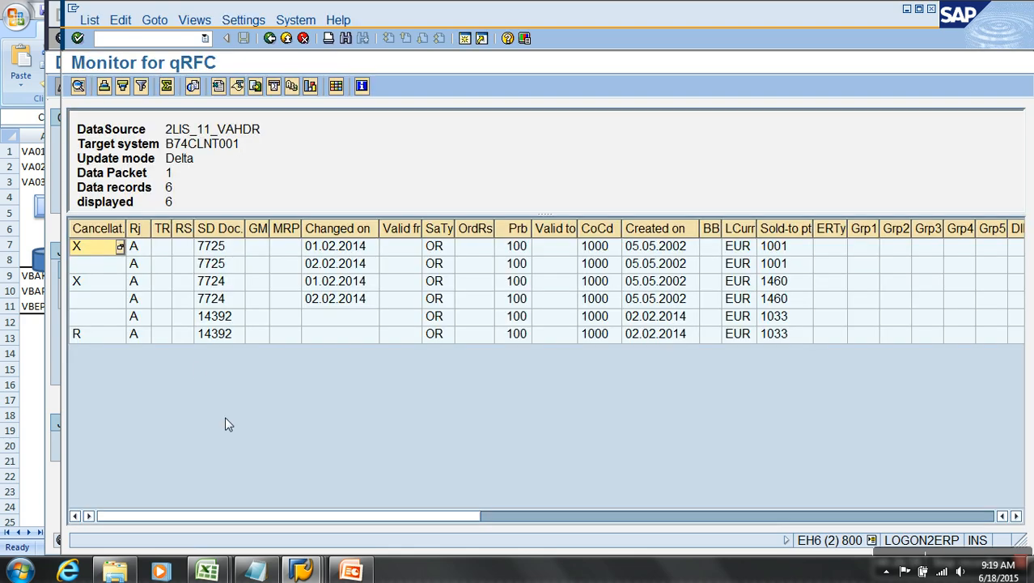
key("Down")
key("Down")
key("Down")
key("Down")
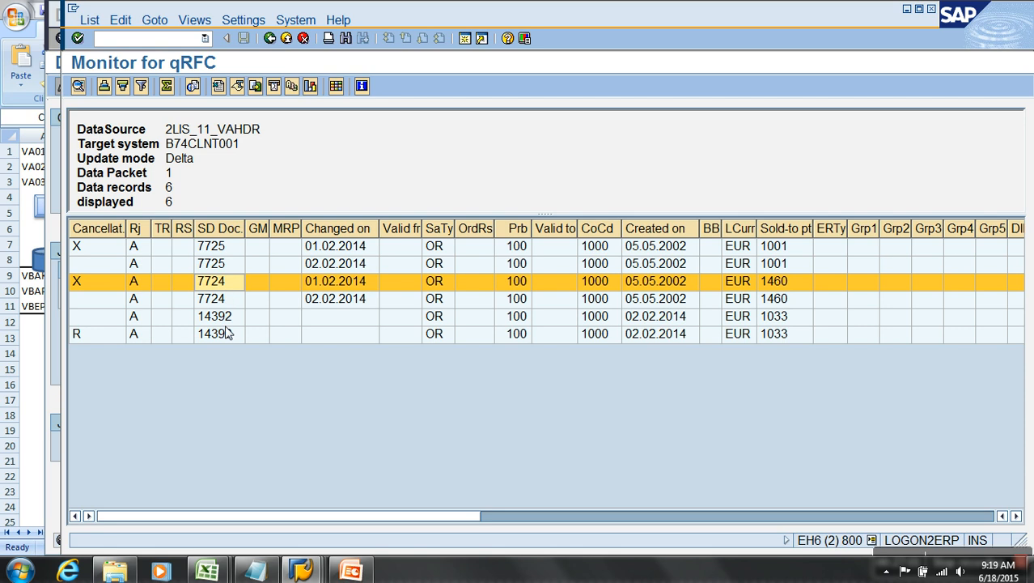
Step: Display the Delta Repetition entries of DataSource 2LIS_11_VAHDR and return to the delta queue
left_click(270, 39)
left_click(96, 86)
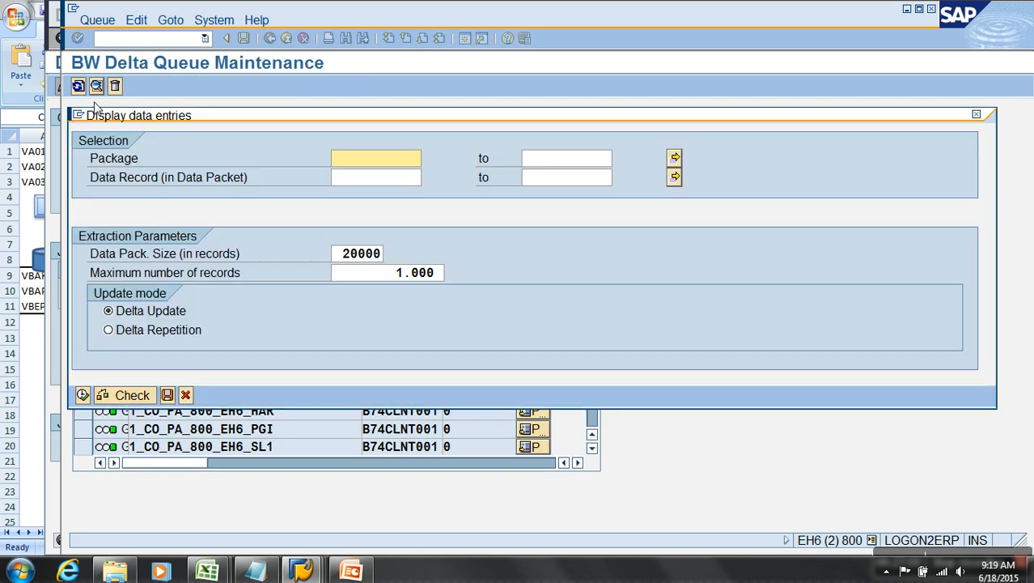
left_click(109, 329)
left_click(83, 395)
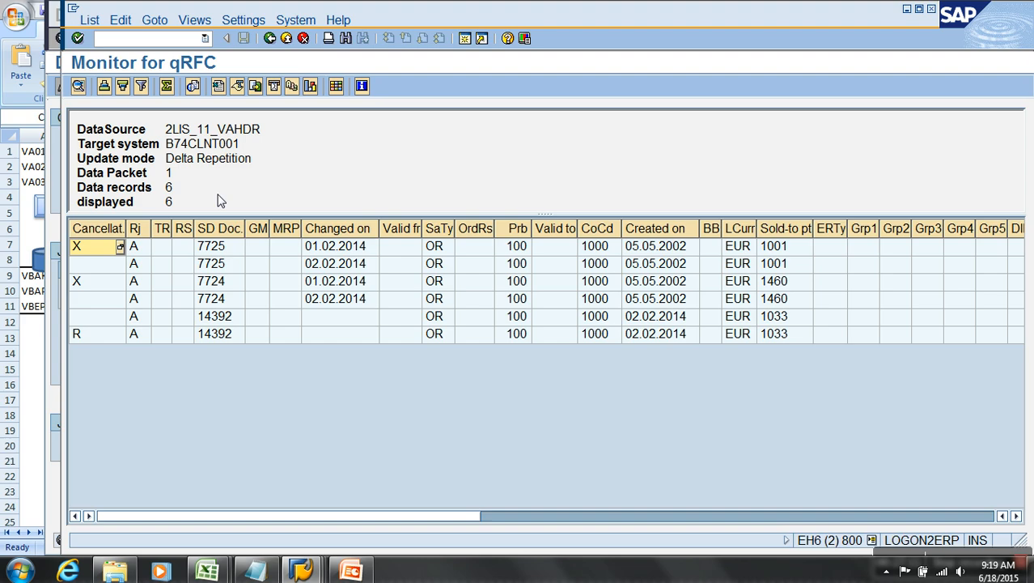
left_click(275, 38)
Step: Switch to the BW system session, leave the DTP monitor, and open InfoPackage ip lo DELTA without the navigation tree
mouse_move(303, 569)
left_click(303, 515)
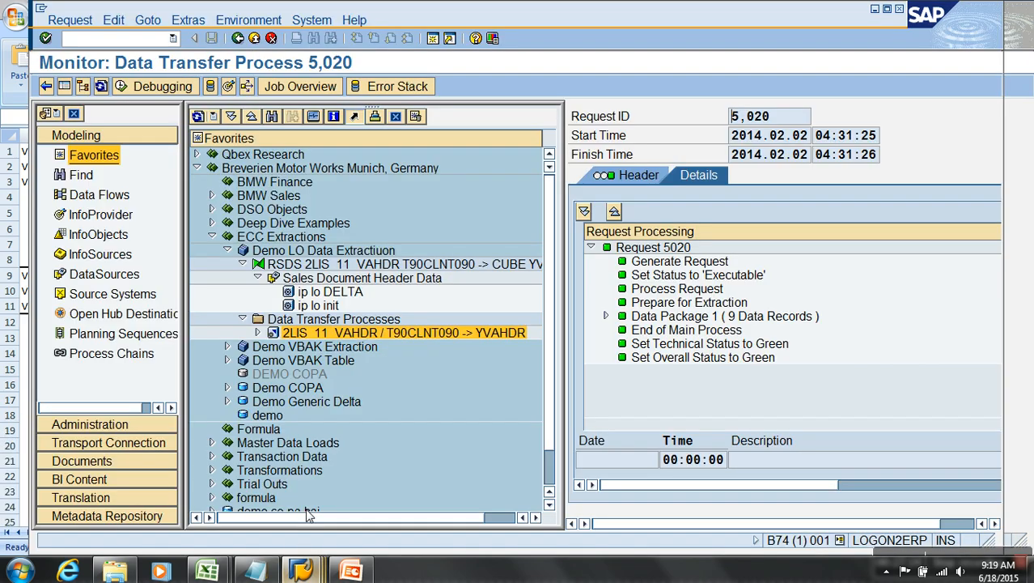
left_click(271, 38)
double_click(328, 292)
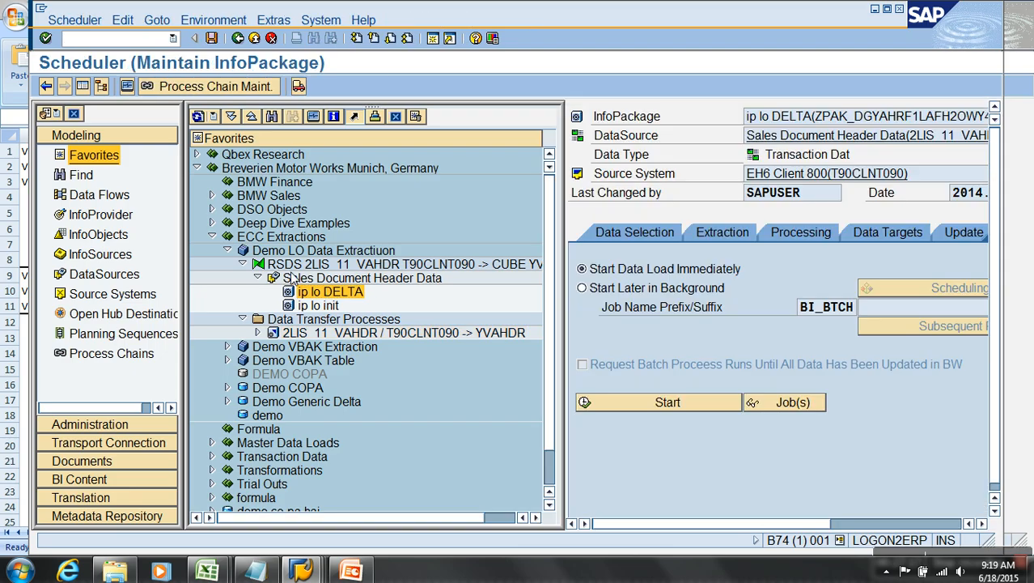
left_click(84, 87)
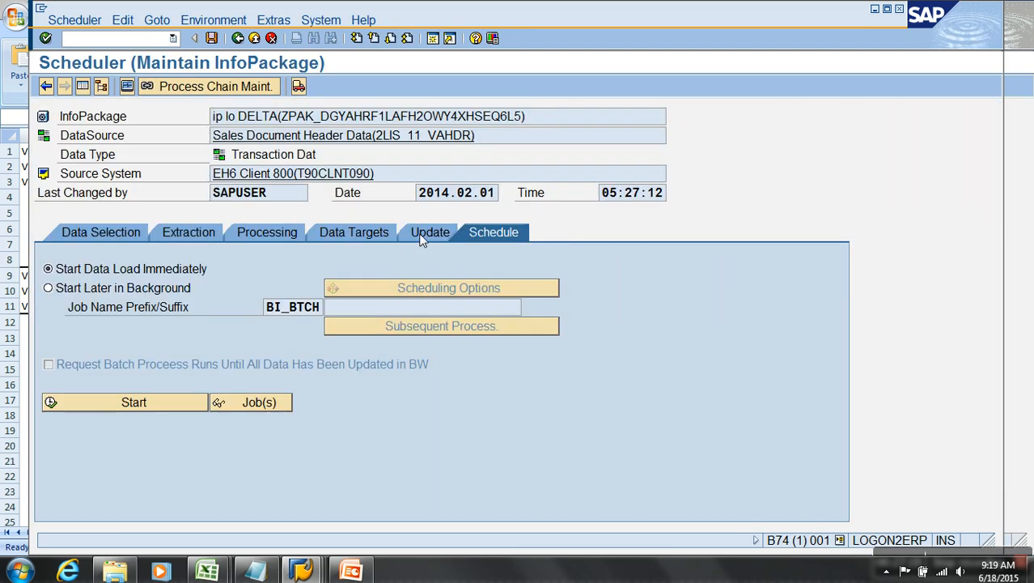
Step: Review the InfoPackage's update settings and start its data load immediately
left_click(426, 233)
left_click(91, 308)
left_click(495, 233)
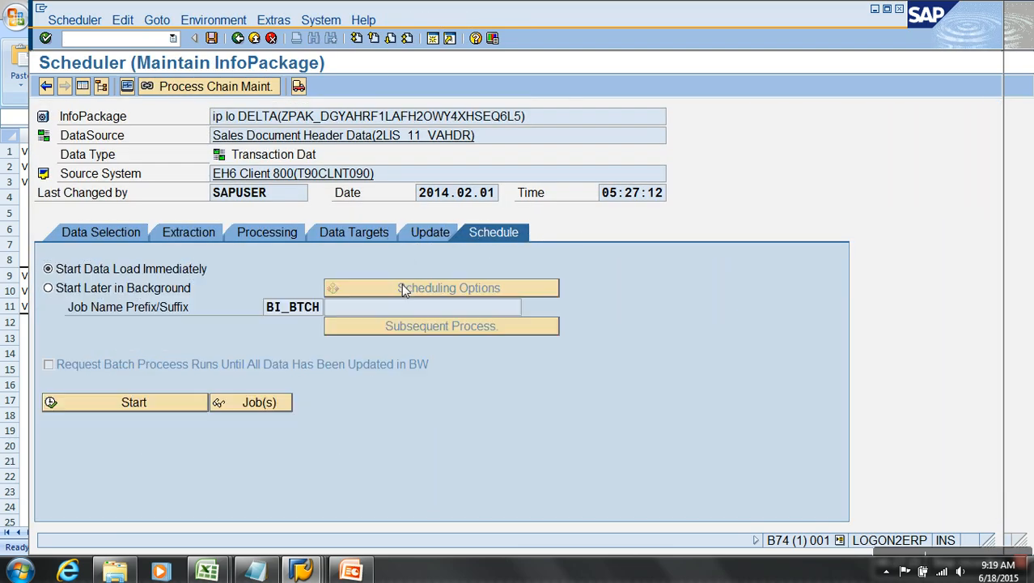
left_click(146, 404)
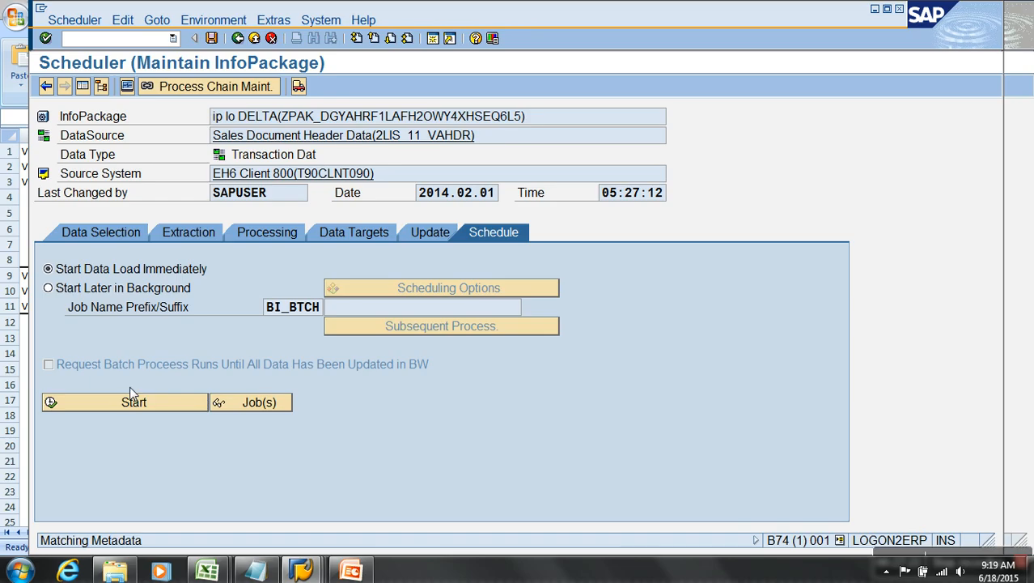
Step: Open the InfoPackage monitor, check the 2014.02.02 load request's status, refresh all requests, and return to the modeling workbench
left_click(127, 85)
left_click(60, 154)
double_click(216, 208)
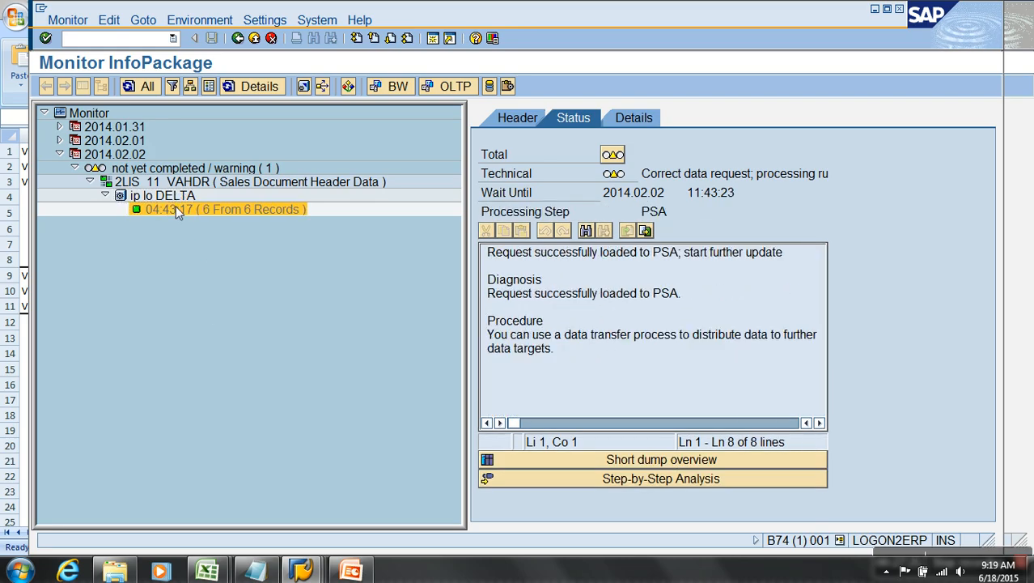
left_click(138, 87)
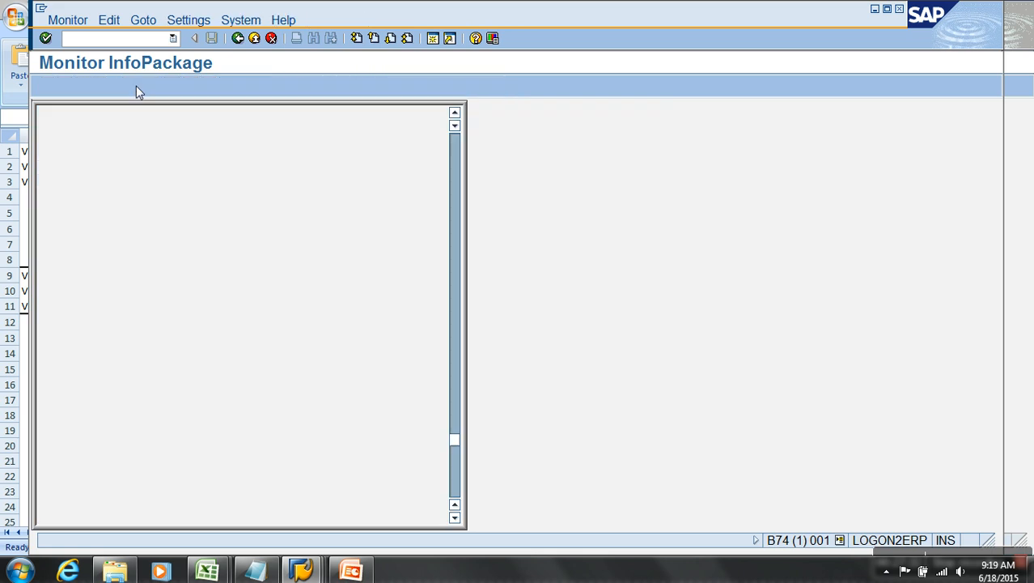
left_click(255, 40)
left_click(255, 40)
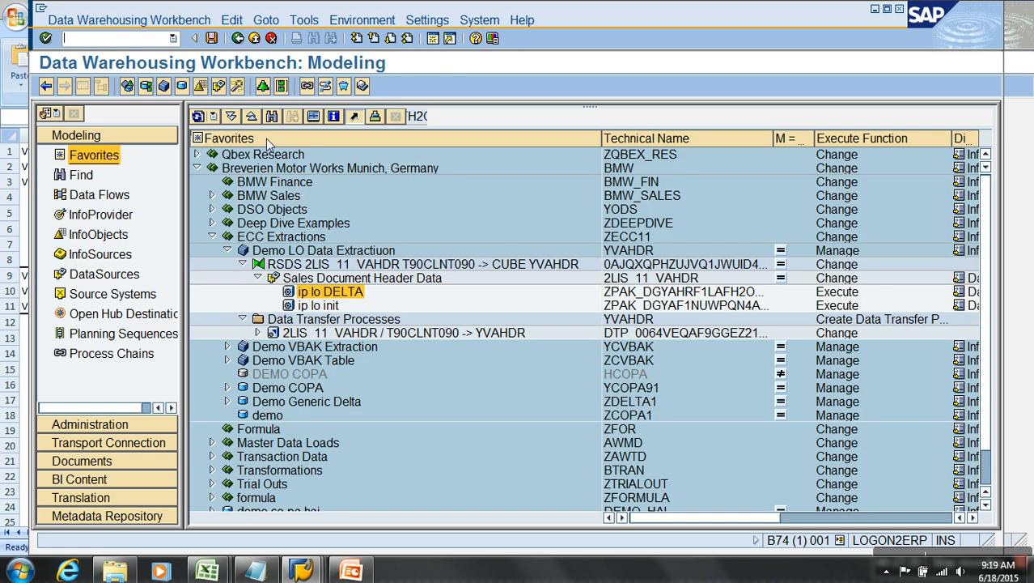
Step: Open the data transfer process 2LIS_11_VAHDR / T90CLNT090 -> YVAHDR and execute it
left_click(376, 335)
double_click(377, 337)
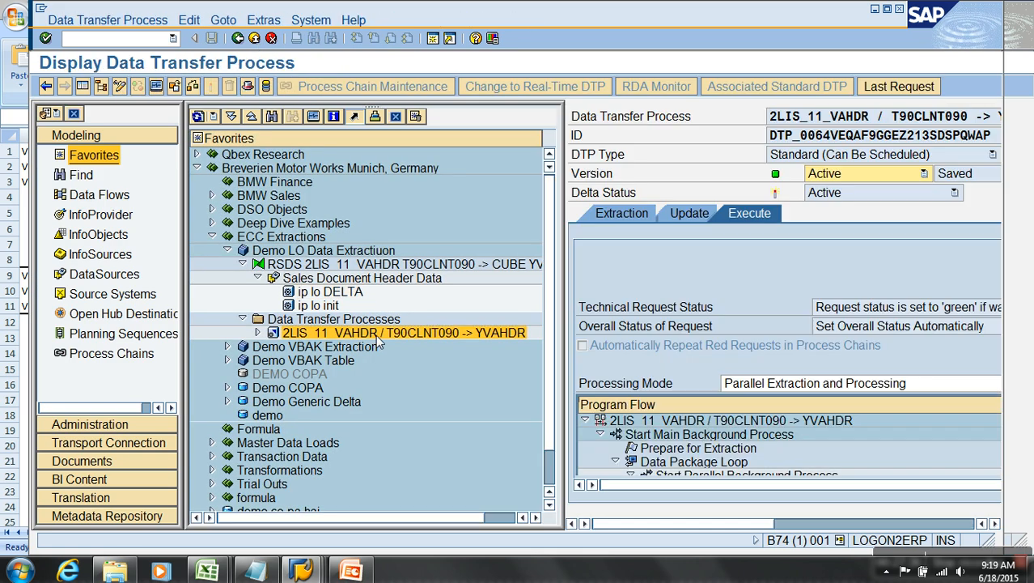
left_click(101, 86)
left_click(596, 384)
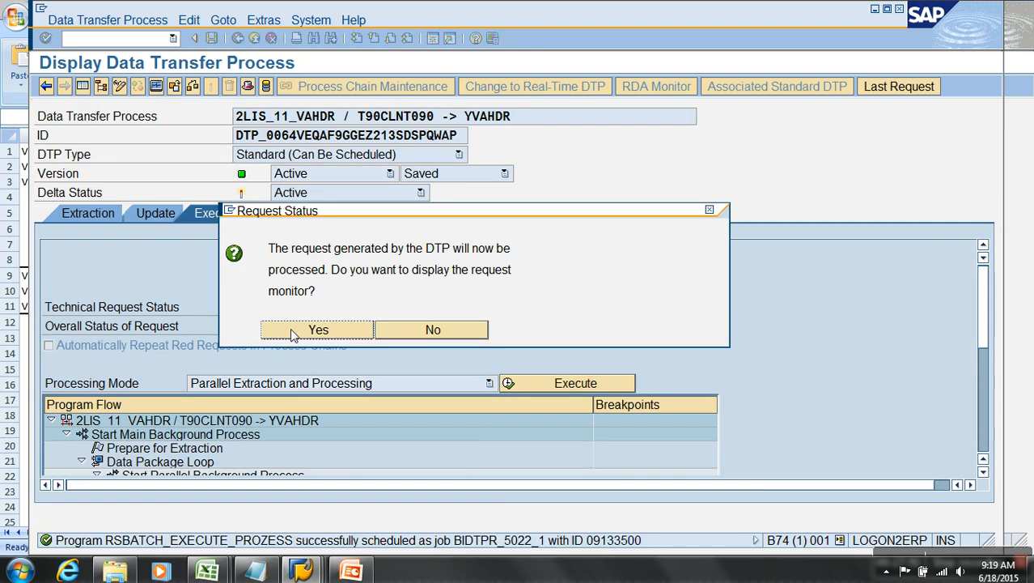
Step: Display the request monitor of the data transfer process and refresh the request's status
left_click(296, 332)
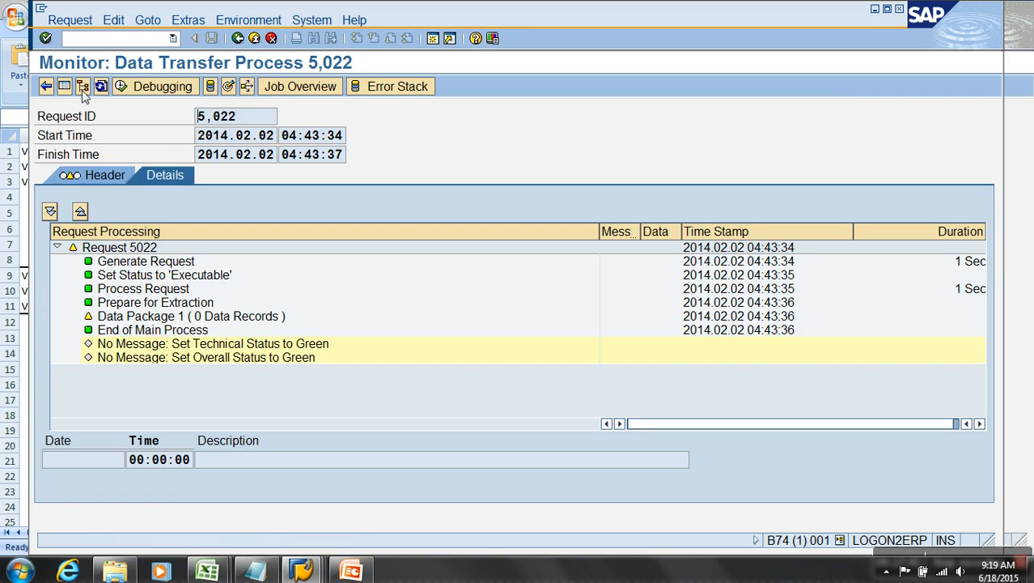
left_click(102, 86)
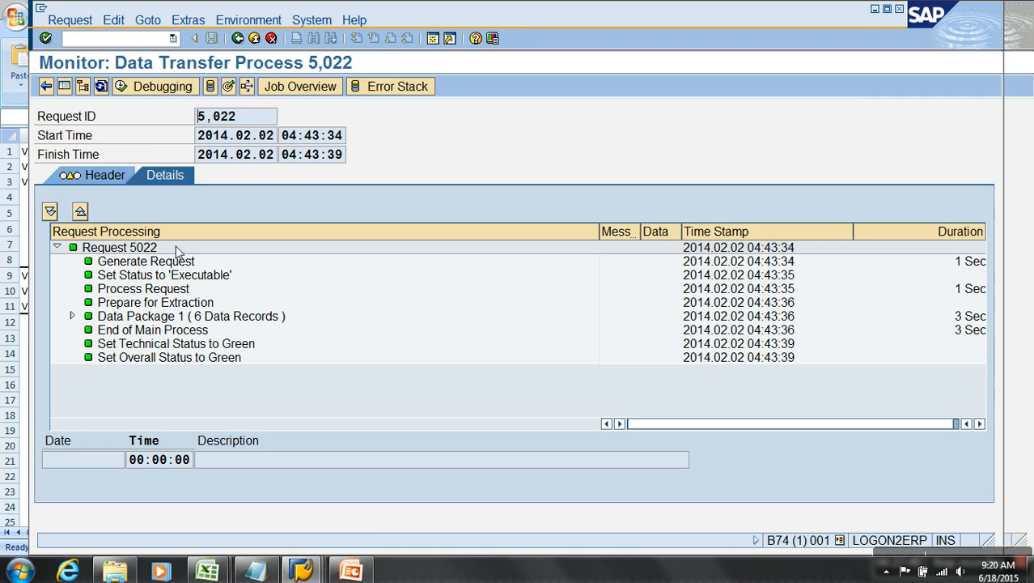
left_click(101, 85)
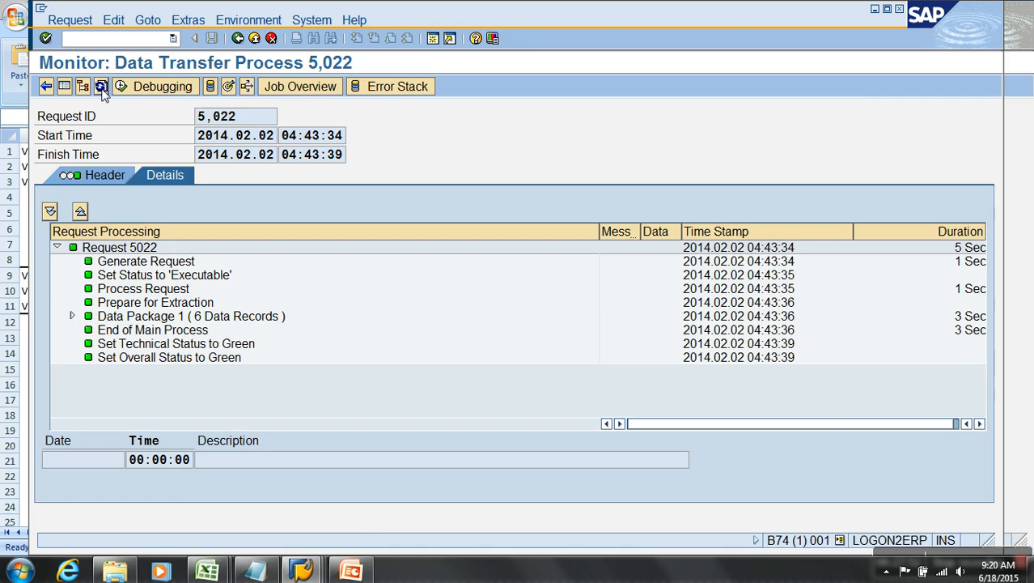